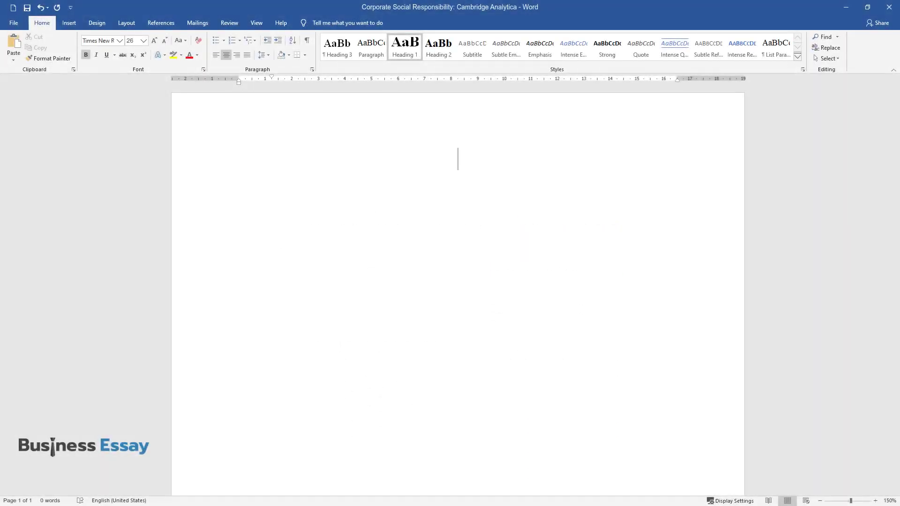
# - Enter the title 'Corporate Social Responsibility: Cambridge Analytica' and start a body line beneath it
pyautogui.write('Corporate So')
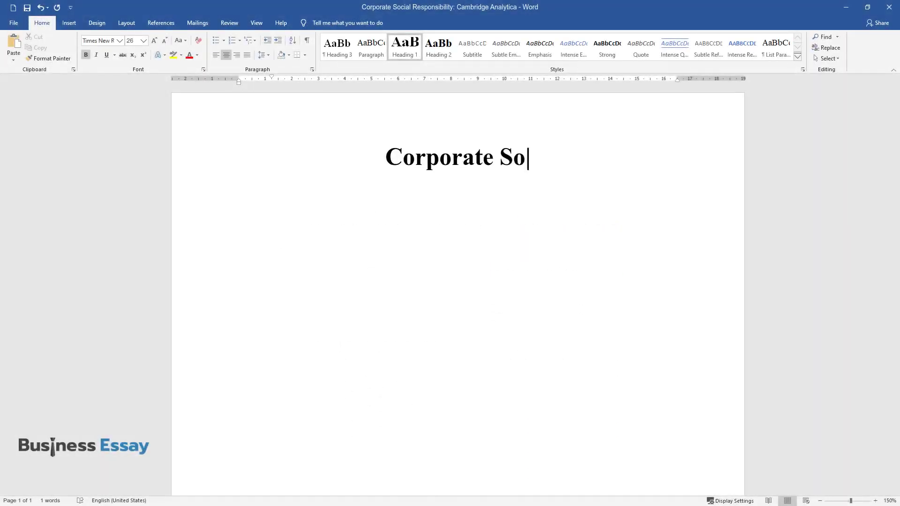
pyautogui.write('cial Responsibility: Cambridge Analytica')
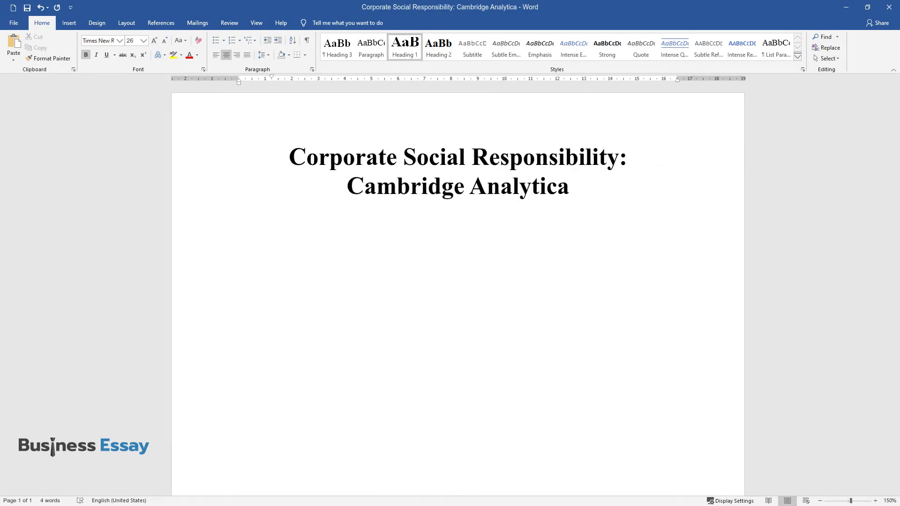
pyautogui.press('Return')
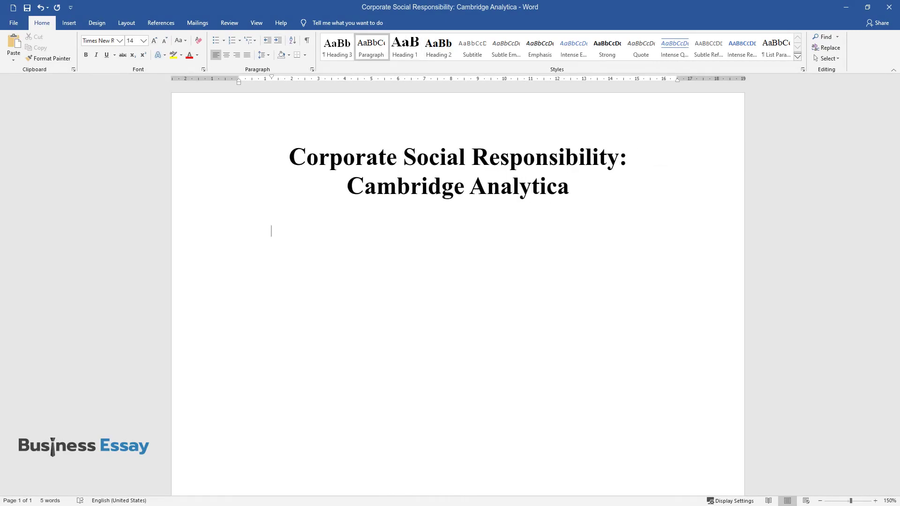
# - Write the opening paragraph defining Corporate Social Responsibility, ending 'grounds for boycotting others.'
pyautogui.write('Corporate Social Responsibility i')
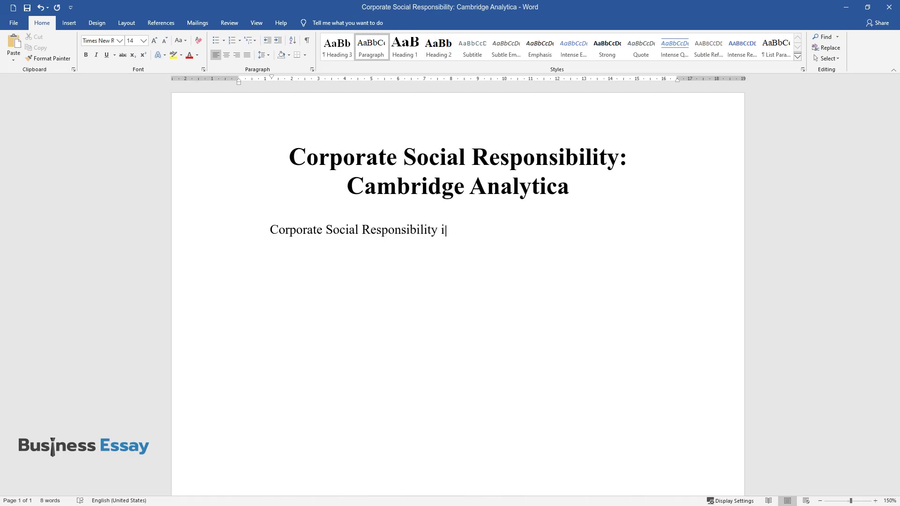
pyautogui.write('s a broad and controversial topic t')
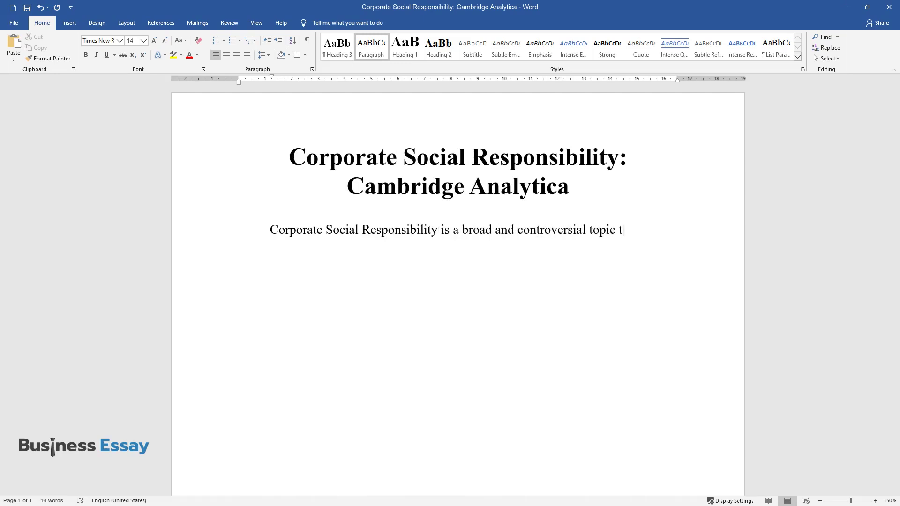
pyautogui.write('hat revolves around the corporatio')
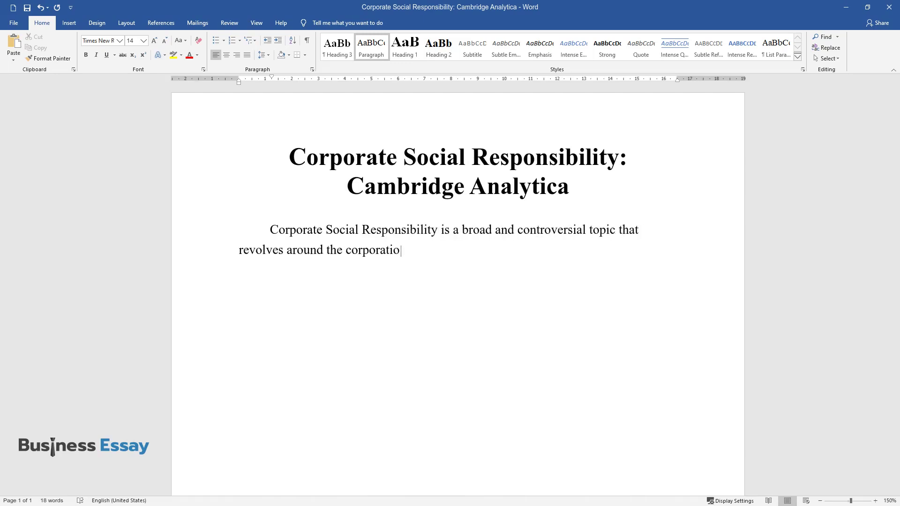
pyautogui.write("ns' activities. The main argument o")
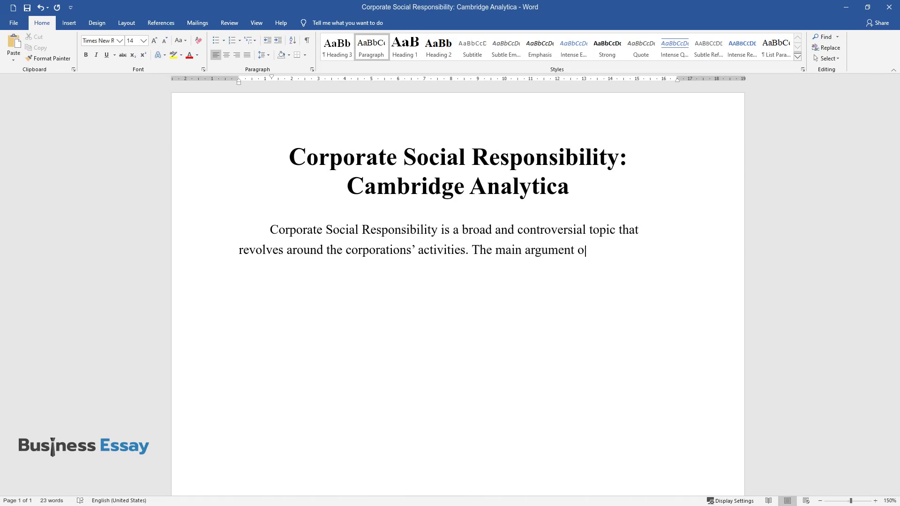
pyautogui.write('f its proponents is that businesse')
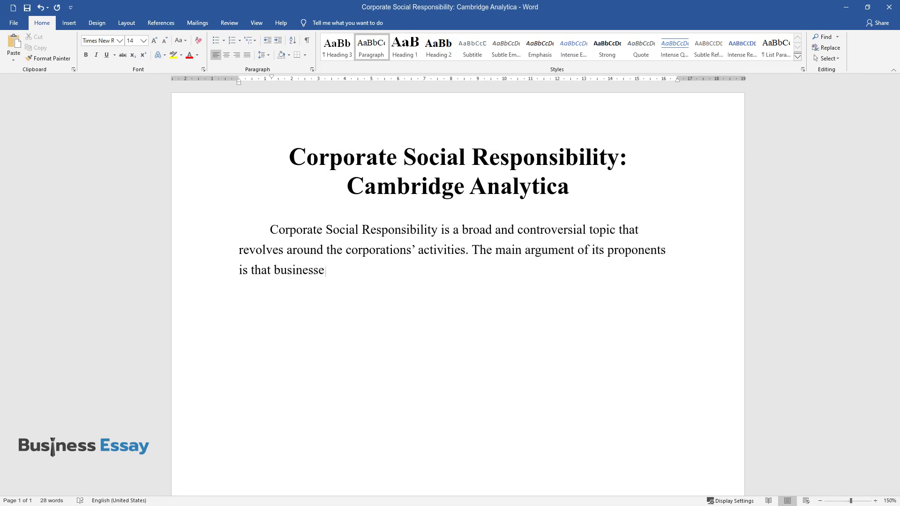
pyautogui.write('s have to act in a way that not onl')
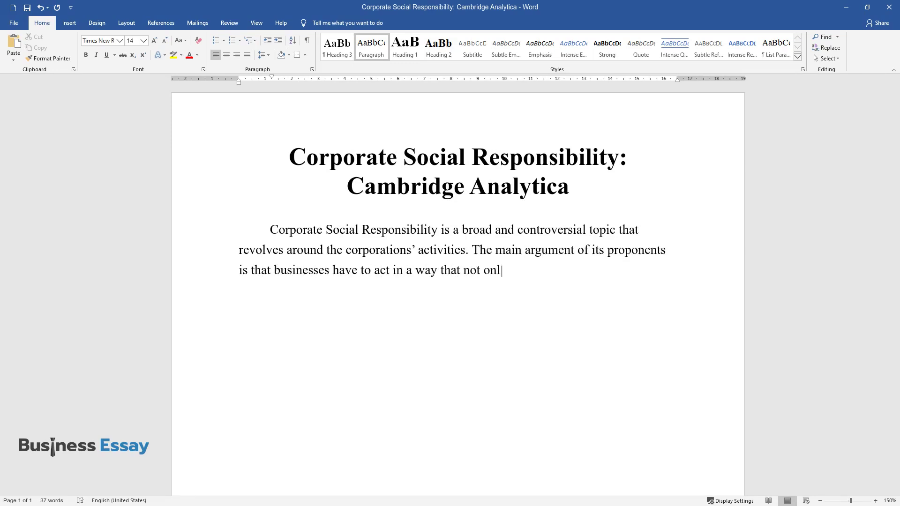
pyautogui.write('y benefits their bottom line but ')
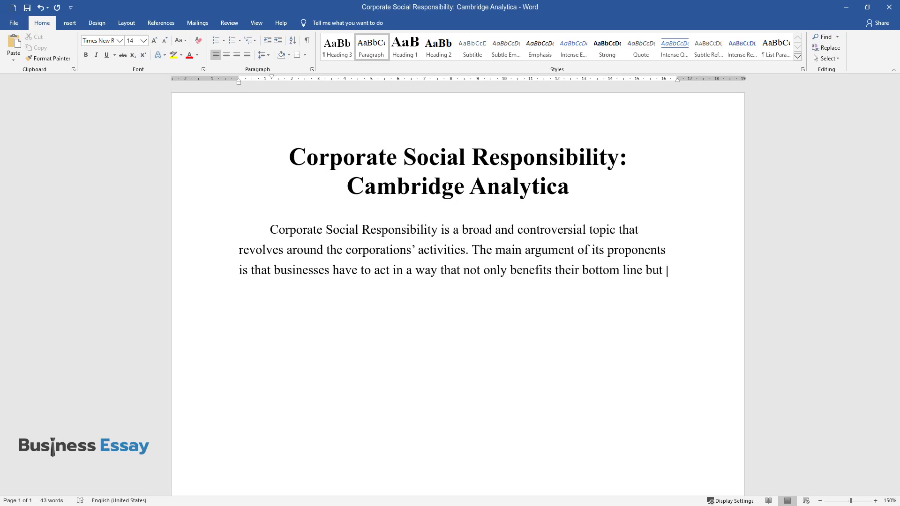
pyautogui.write('also positively affects the communi')
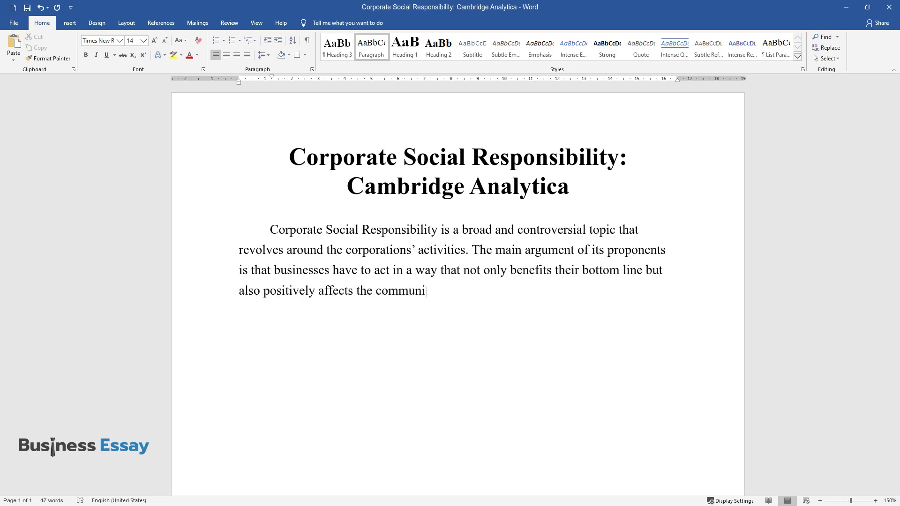
pyautogui.write('ty. The specifics vary from individ')
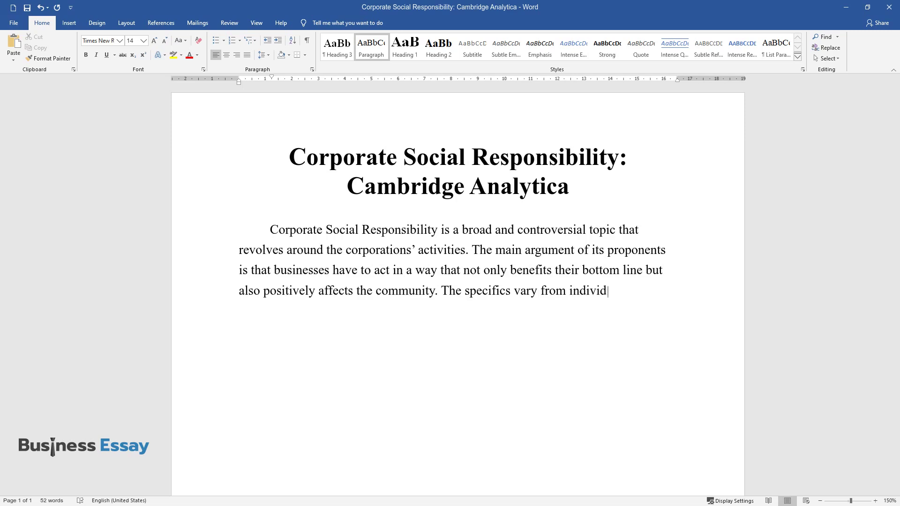
pyautogui.write('ual case to individual case, and th')
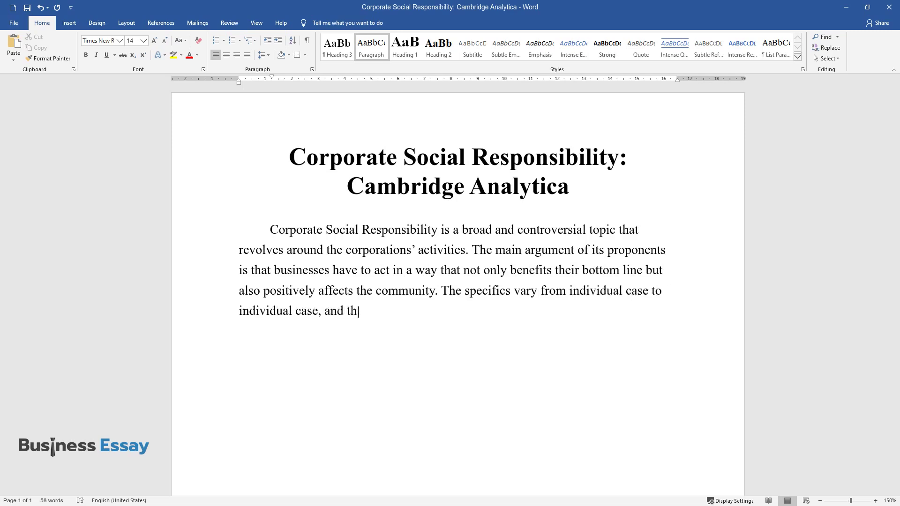
pyautogui.write('e precise effects of enacting soci')
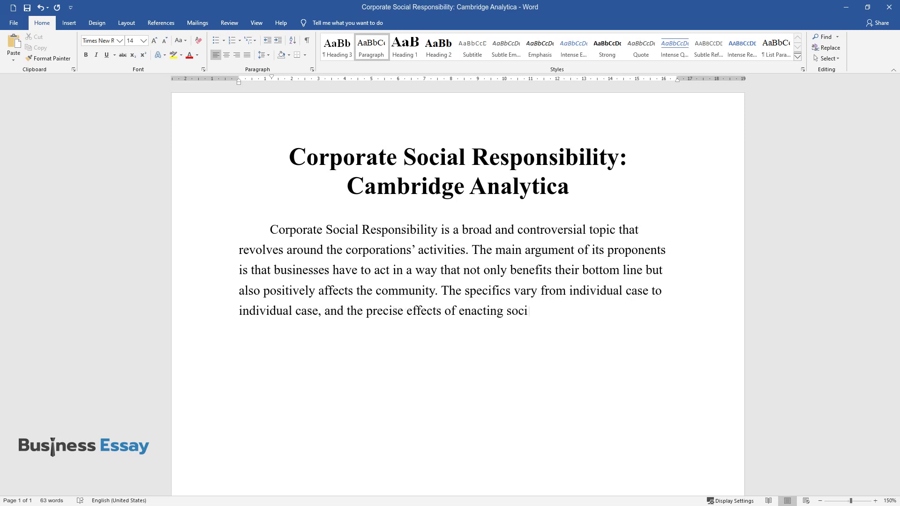
pyautogui.write('ally responsible corporate policies')
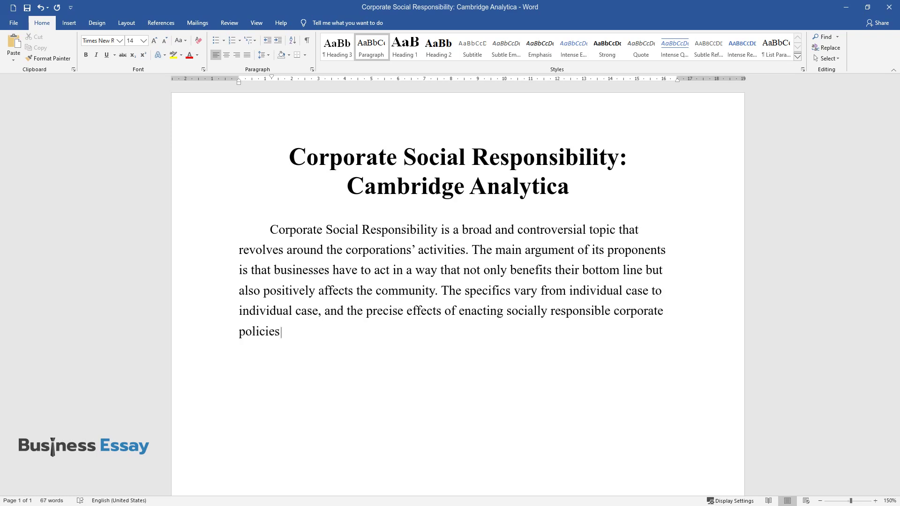
pyautogui.write(' are challenging to define. The on')
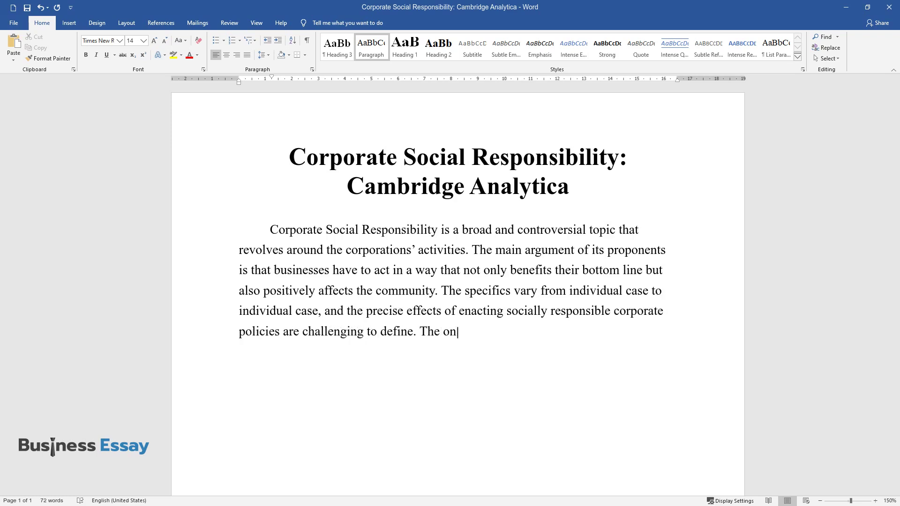
pyautogui.write('ly certainty is that the adoption o')
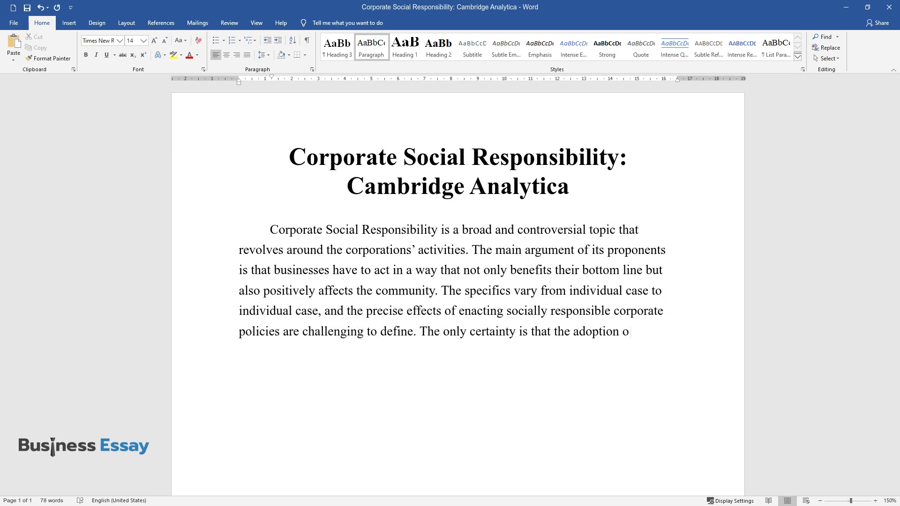
pyautogui.write('f Corporate Social Responsibility ')
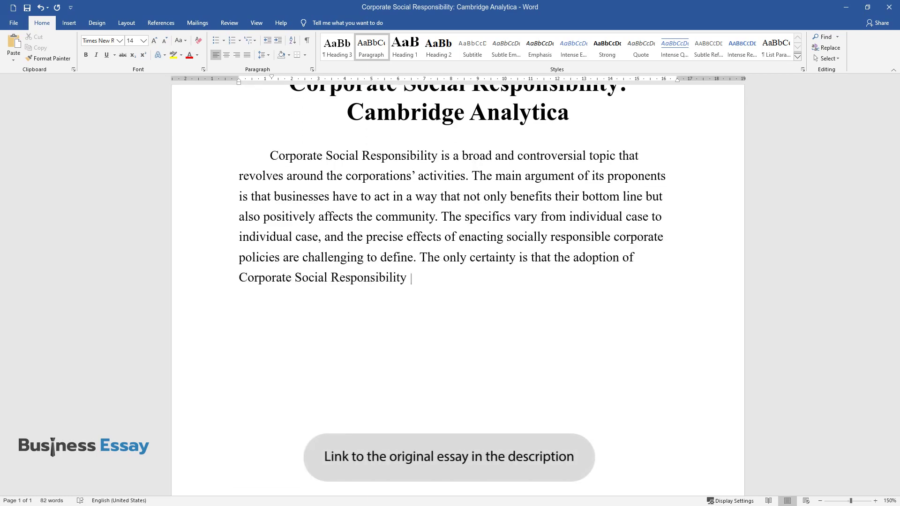
pyautogui.write('is becoming a valuable point of adv')
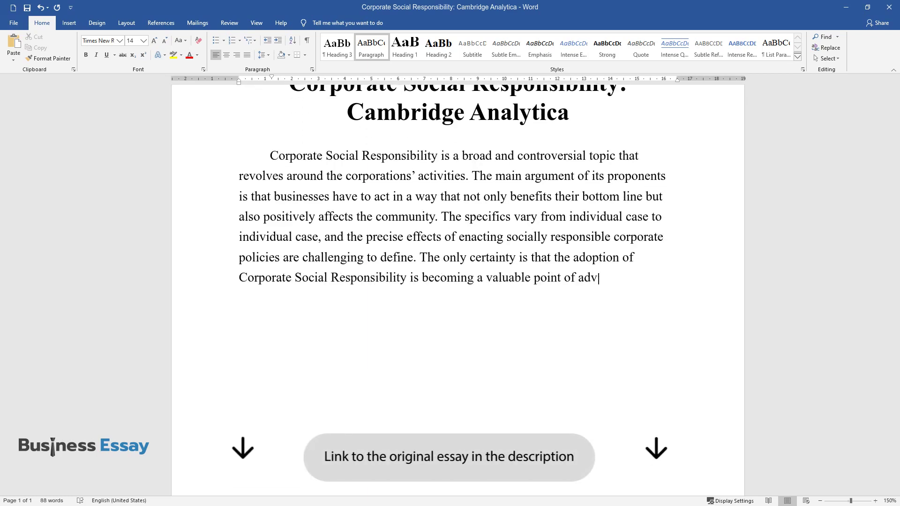
pyautogui.write('ertising for some companies, and grounds f')
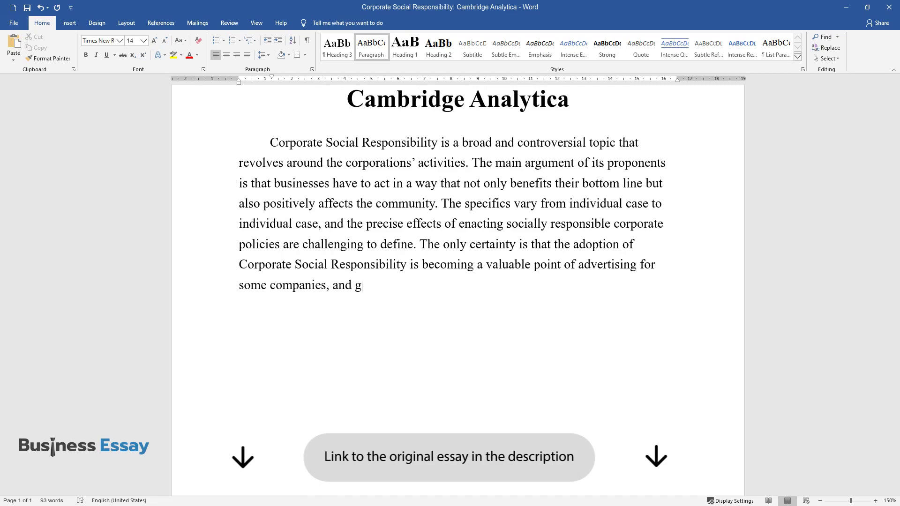
pyautogui.write('or boycotting others.')
pyautogui.press('Return')
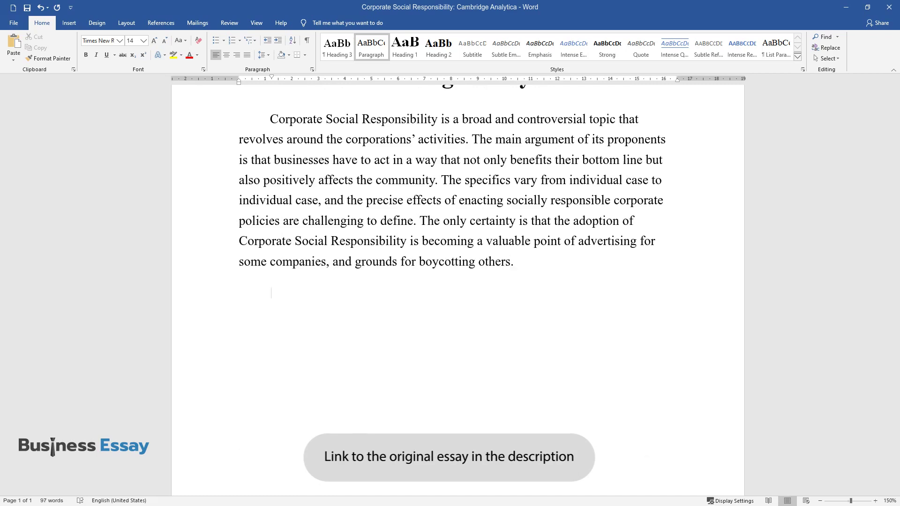
# - Write the paragraph on the Cambridge Analytica privacy scandal, ending 'character traits.'
pyautogui.write('Perhaps one of')
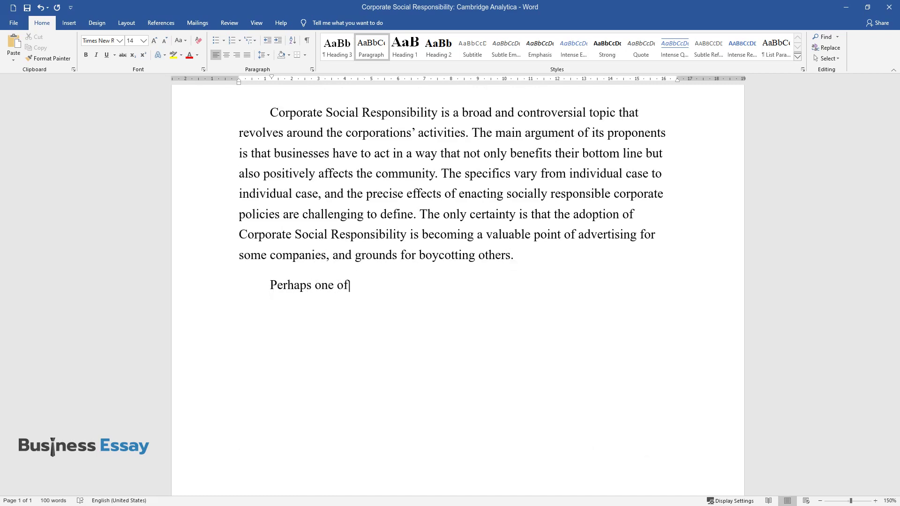
pyautogui.write(' the most significant recent onlin')
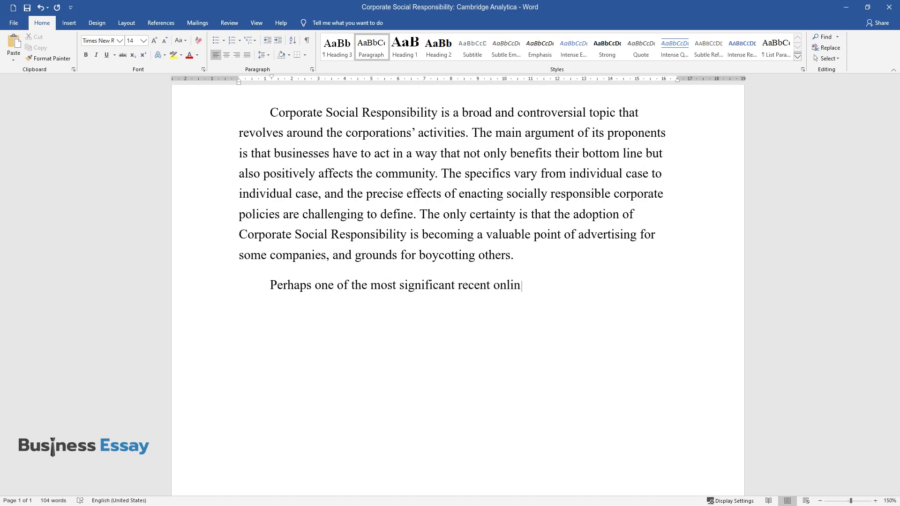
pyautogui.write('e data privacy scandals is the Cambridge Analytica ')
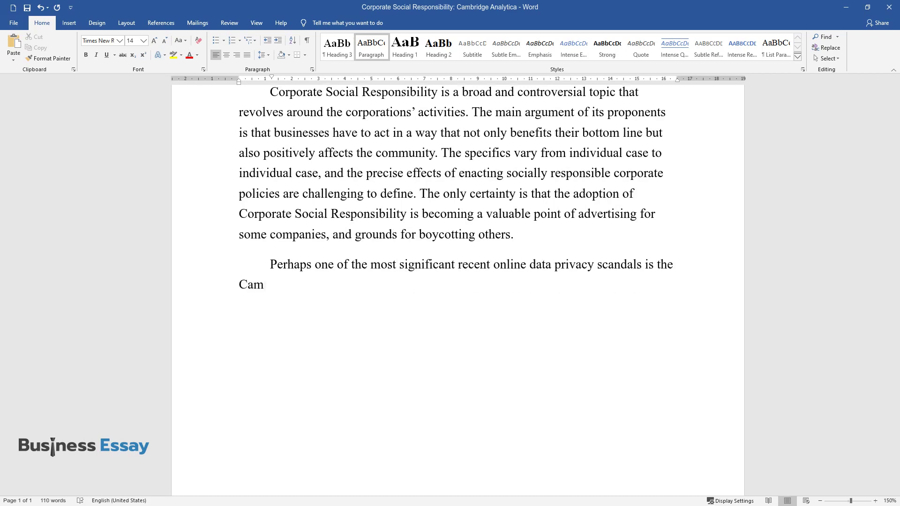
pyautogui.write('case. The UK-base')
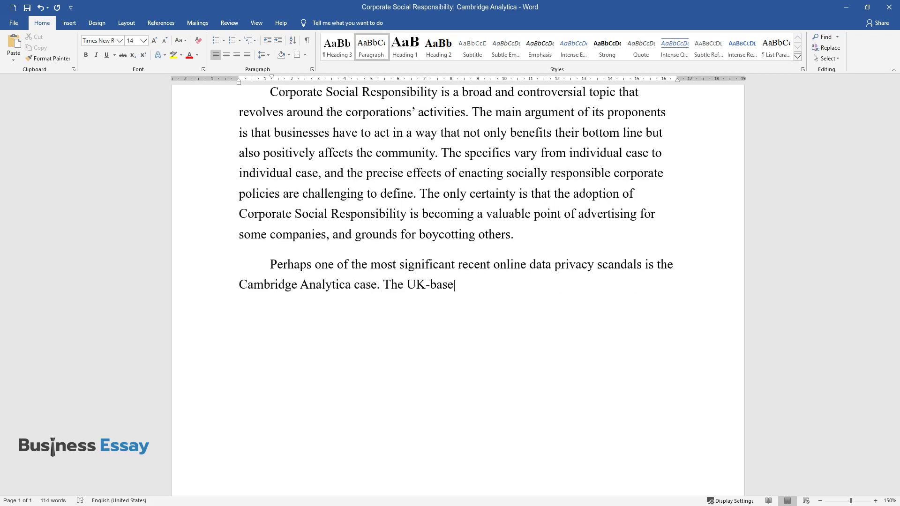
pyautogui.write('d company was accused of stealing ')
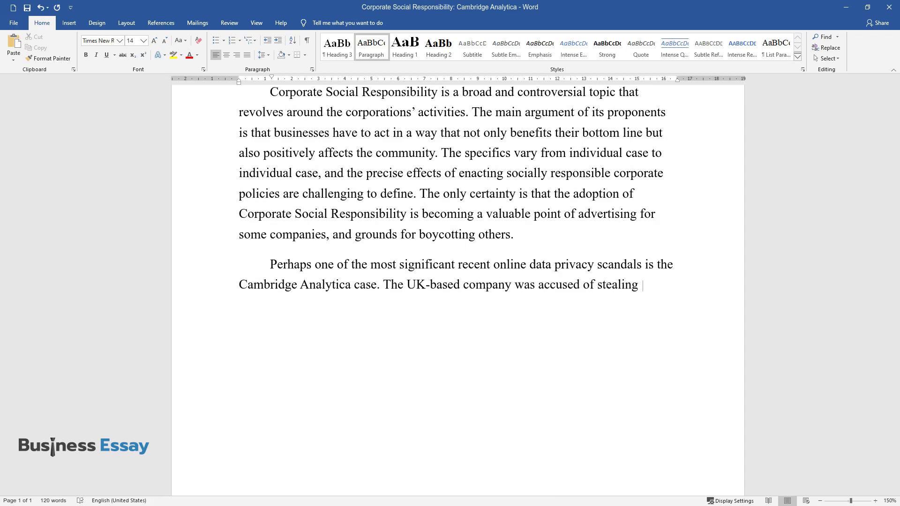
pyautogui.write('the Facebook data of tens of mill')
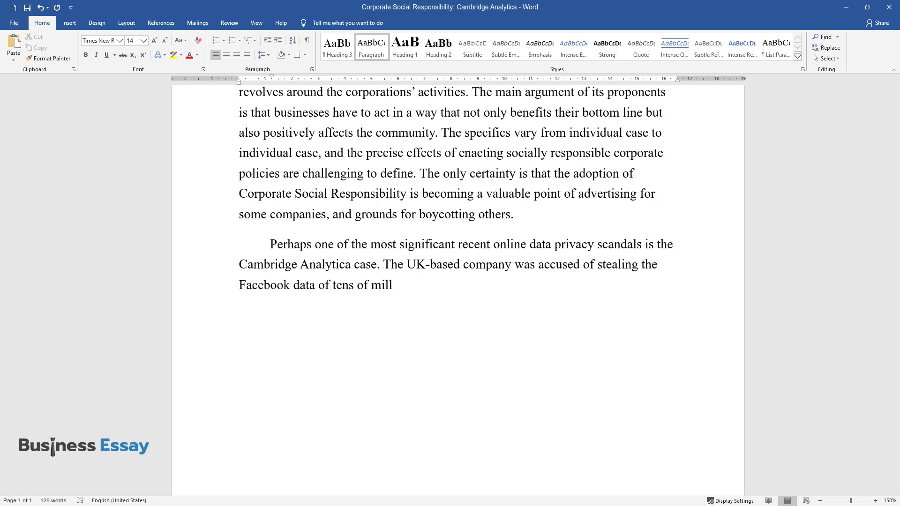
pyautogui.write('ions of users and manipulating the')
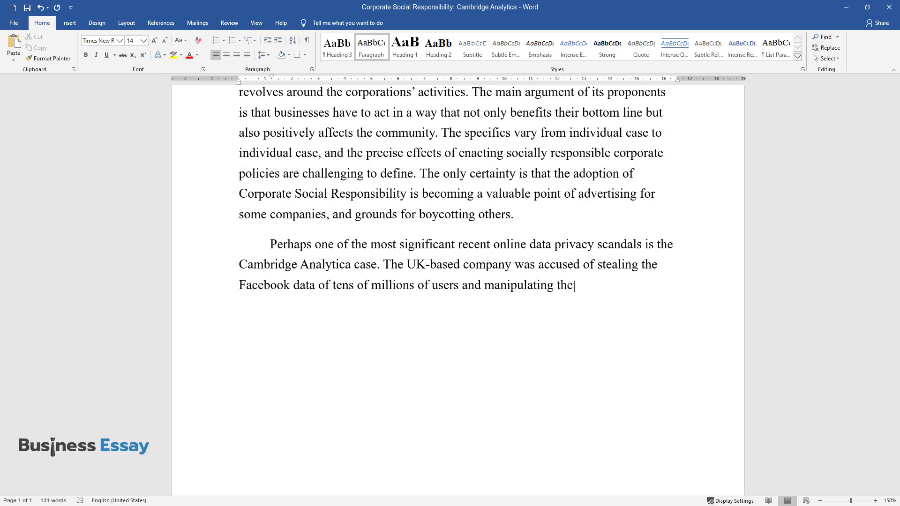
pyautogui.write('ir Facebook experience to foster sp')
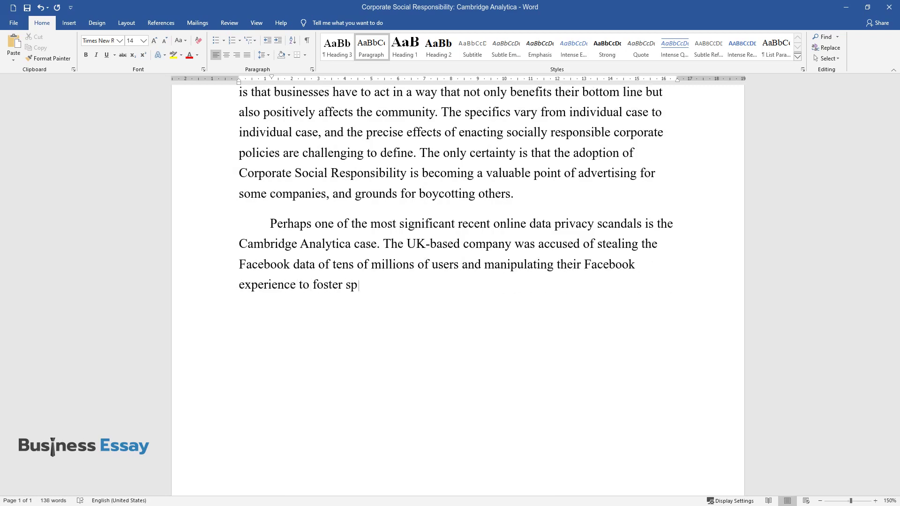
pyautogui.write('ecific political behavior. The ca')
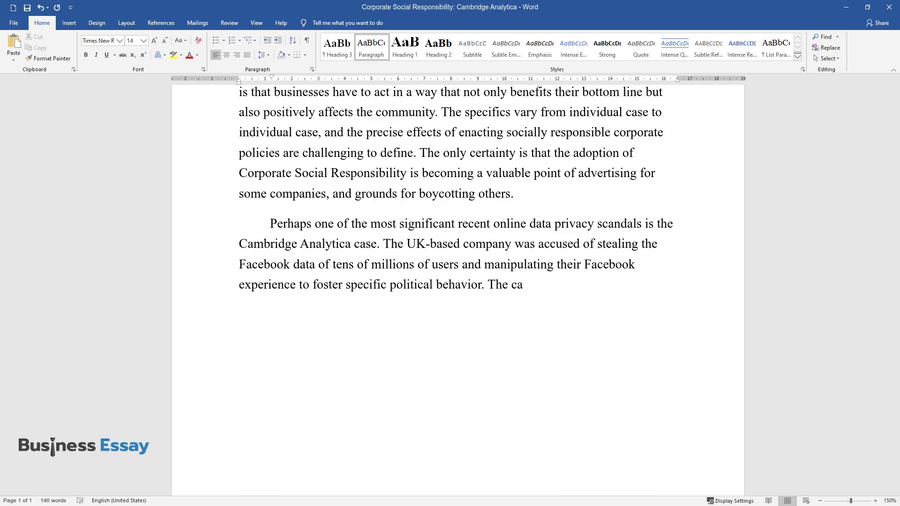
pyautogui.write('se has very broad-reaching implica')
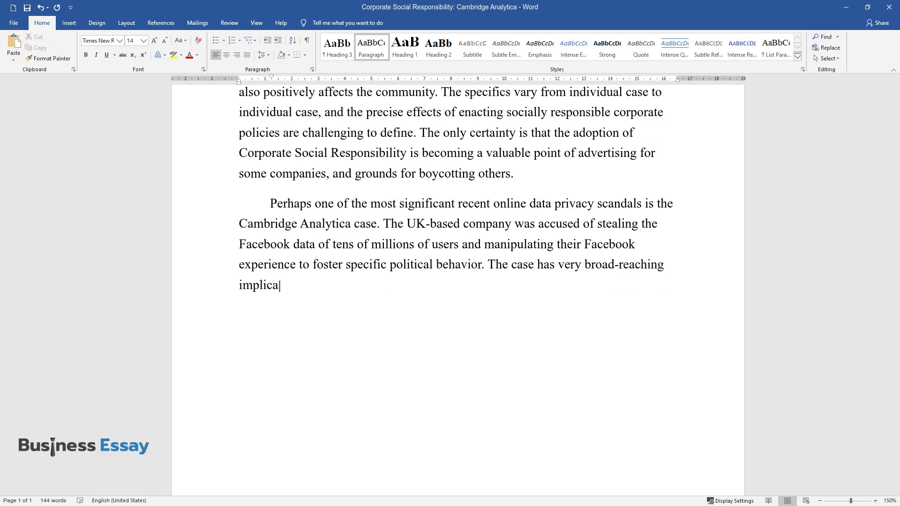
pyautogui.write('tions for the san')
pyautogui.write("ctity of people's online p")
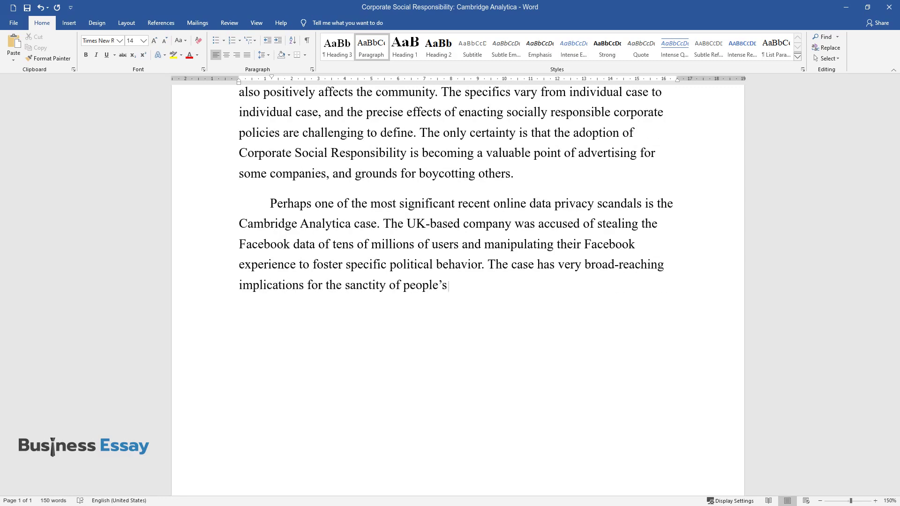
pyautogui.write('rivacy, as well as the fu')
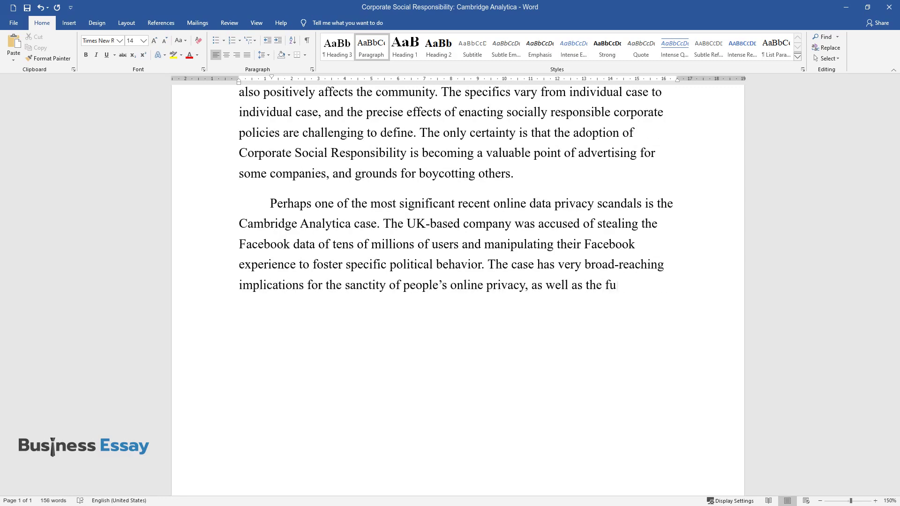
pyautogui.write('ndamental freedom of choice when i')
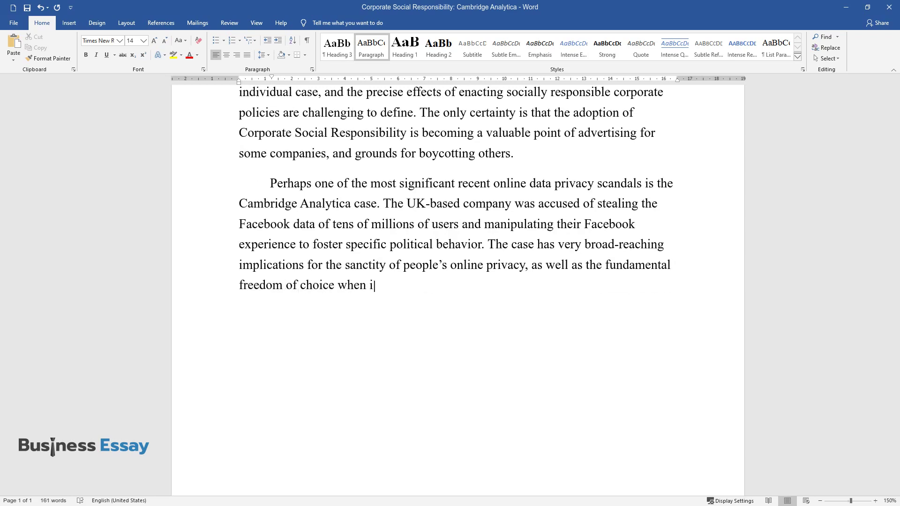
pyautogui.write('t comes to politics, or, indeed, a')
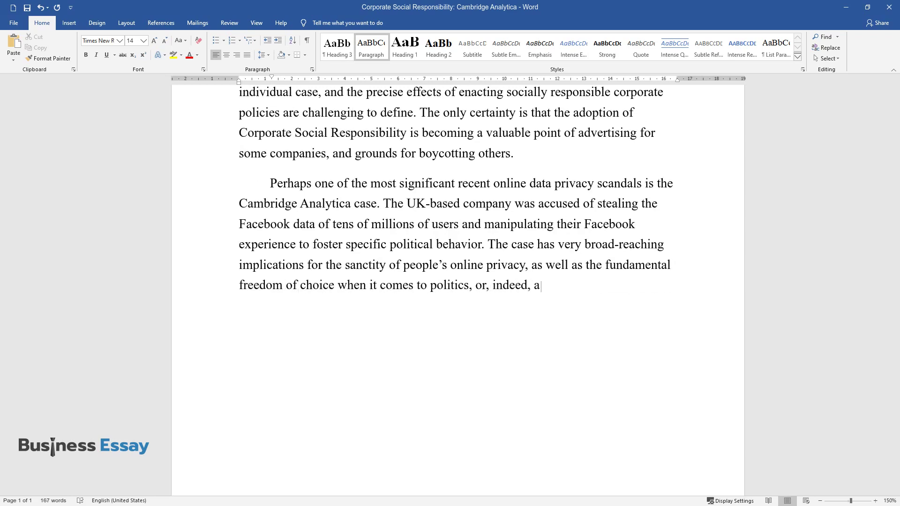
pyautogui.write('nything at all. The Facebook user ')
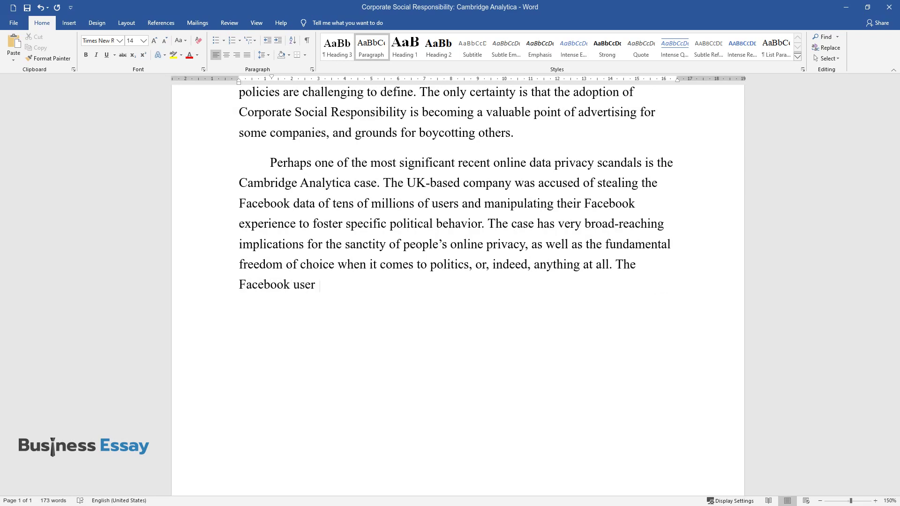
pyautogui.write('data acquired by Cambridge Analyt')
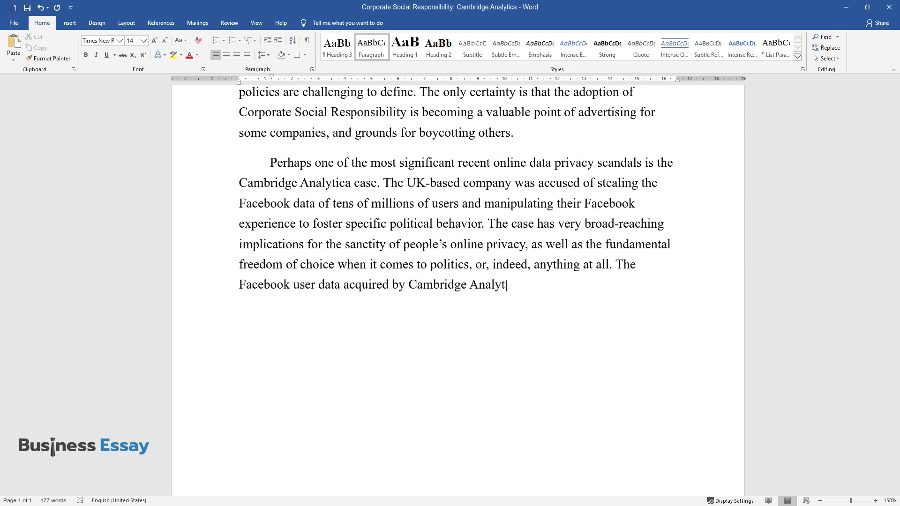
pyautogui.write('ica was linked to their likes and dislikes, reaction')
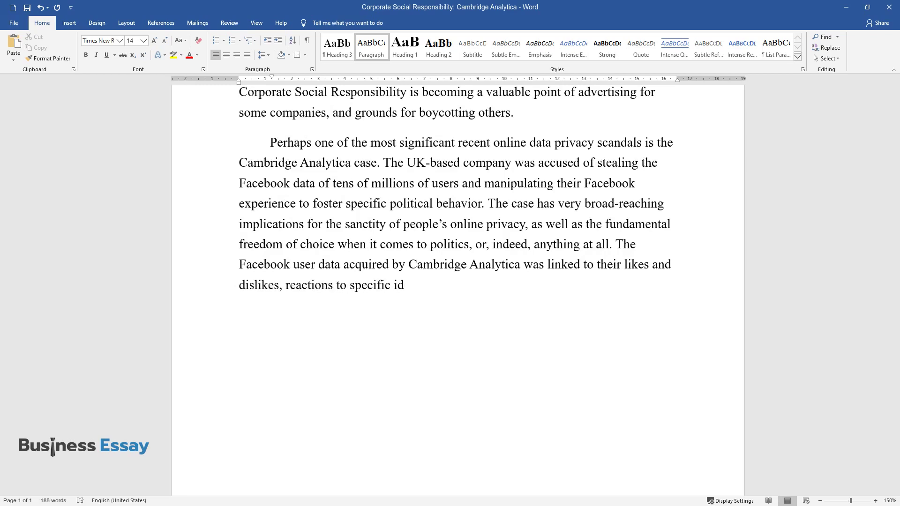
pyautogui.write('s to specific ideas, and character traits.')
pyautogui.press('Return')
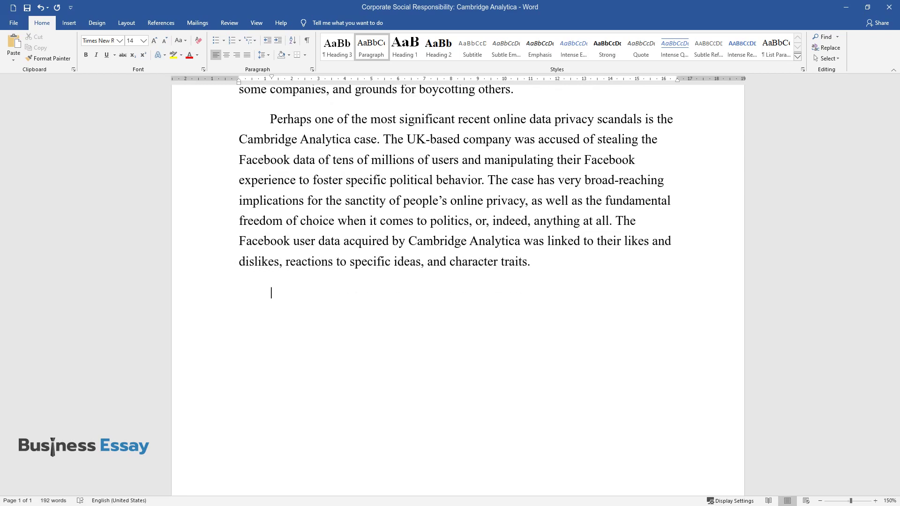
# - Write the paragraph on pro-Trump and pro-Brexit targeted messaging, then begin 'It appears that, by using data…'
pyautogui.write('The company analyzed ')
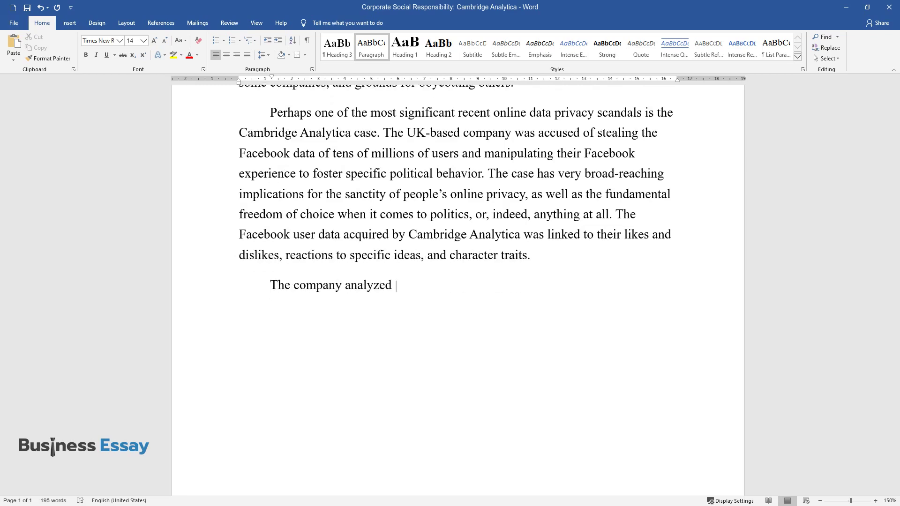
pyautogui.write('these traits and targeted users w')
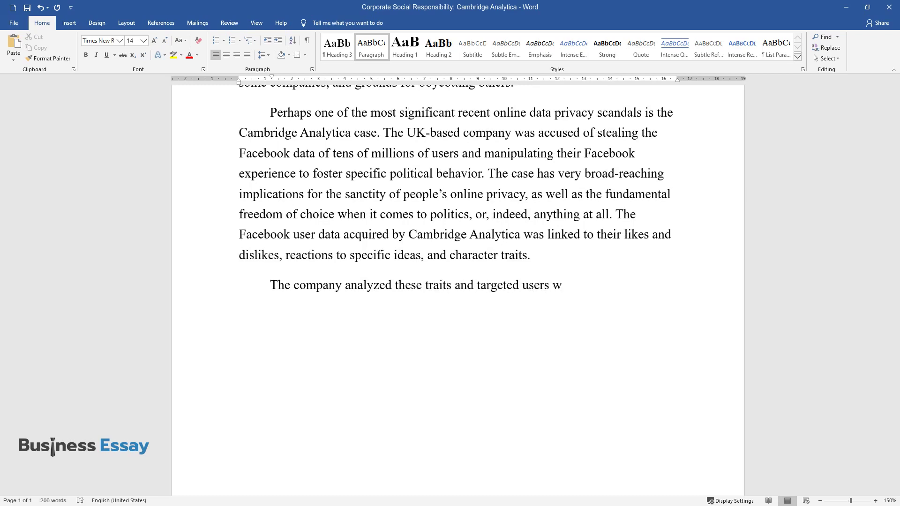
pyautogui.write('ith specific messages, pr')
pyautogui.write('imarily')
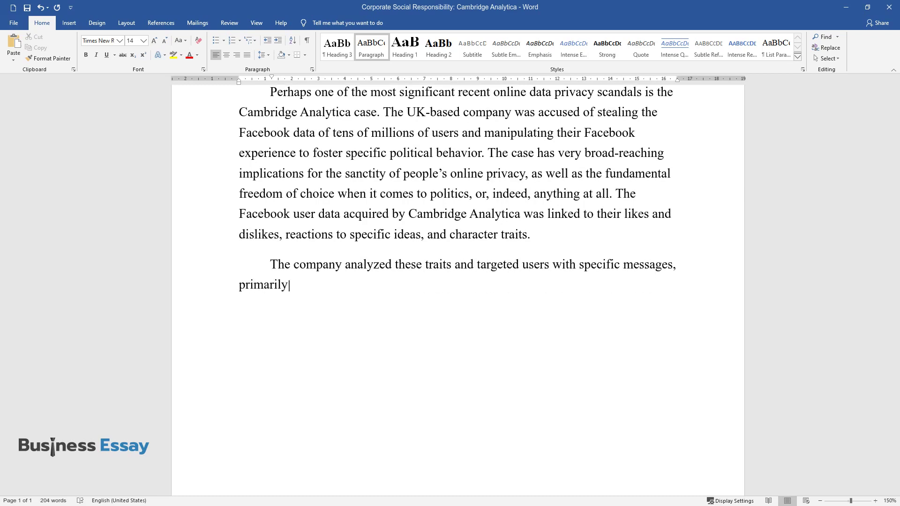
pyautogui.write(' related to the 2016 presidential')
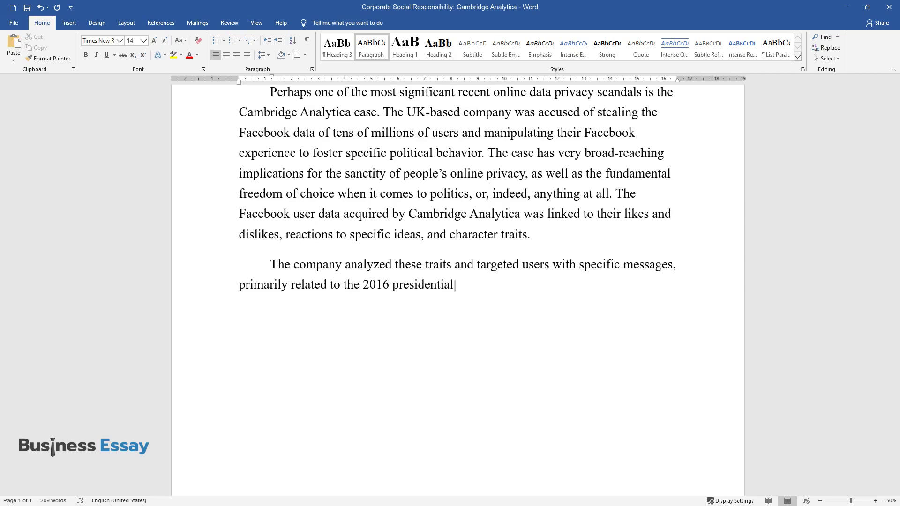
pyautogui.write(' election. According to Confessor')
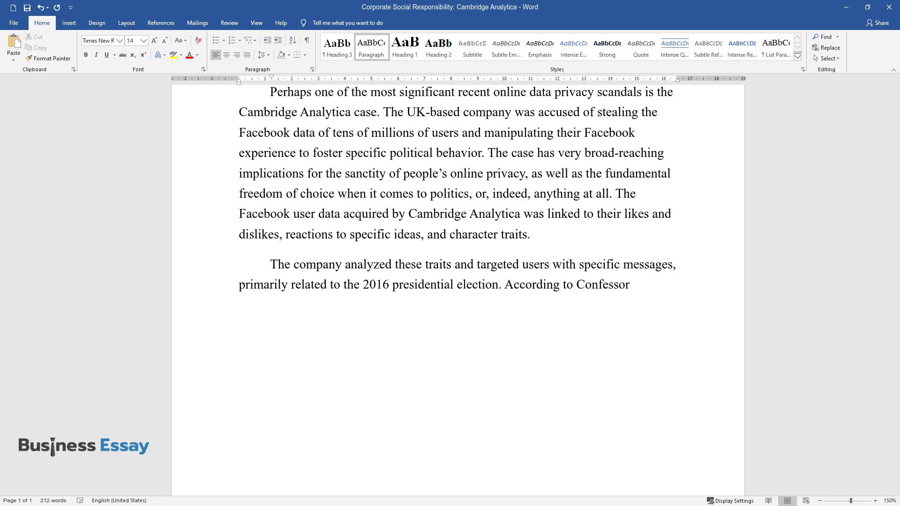
pyautogui.write('e, the company aimed to push pro-')
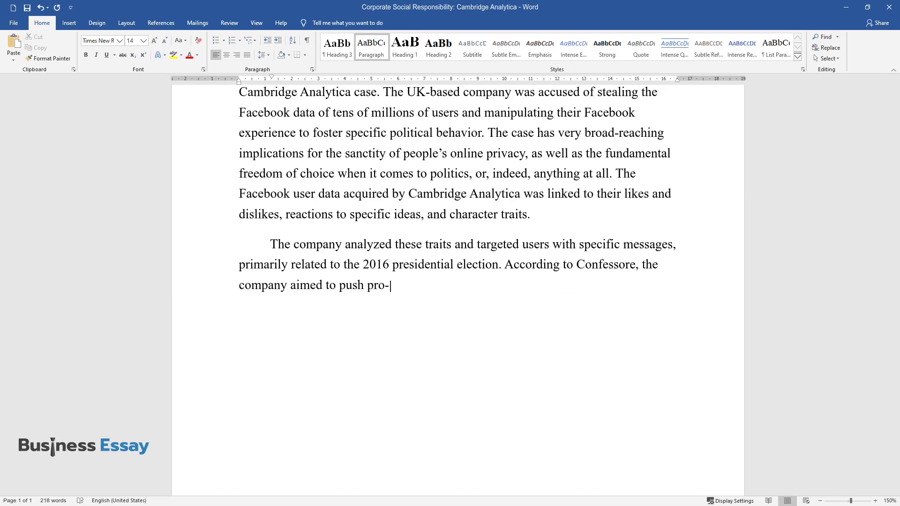
pyautogui.write('Trump messages to boost his rati')
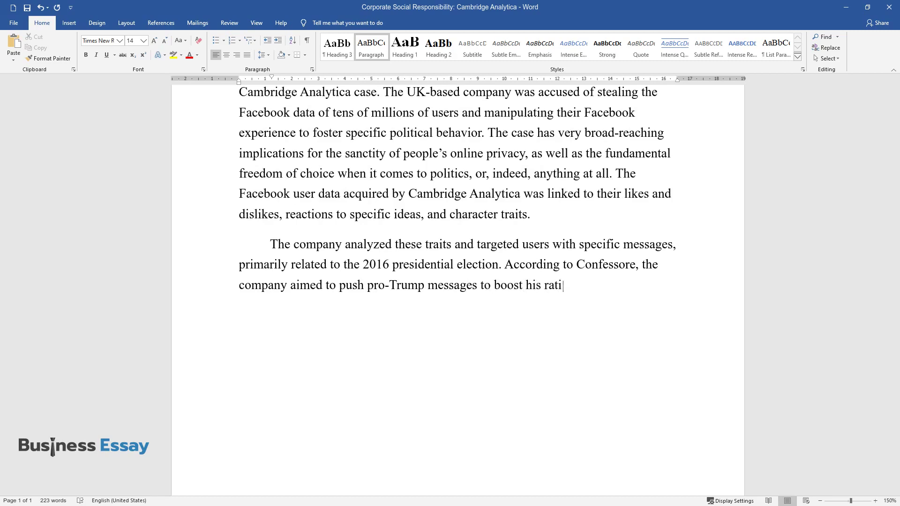
pyautogui.write('ngs in the US, as well as support')
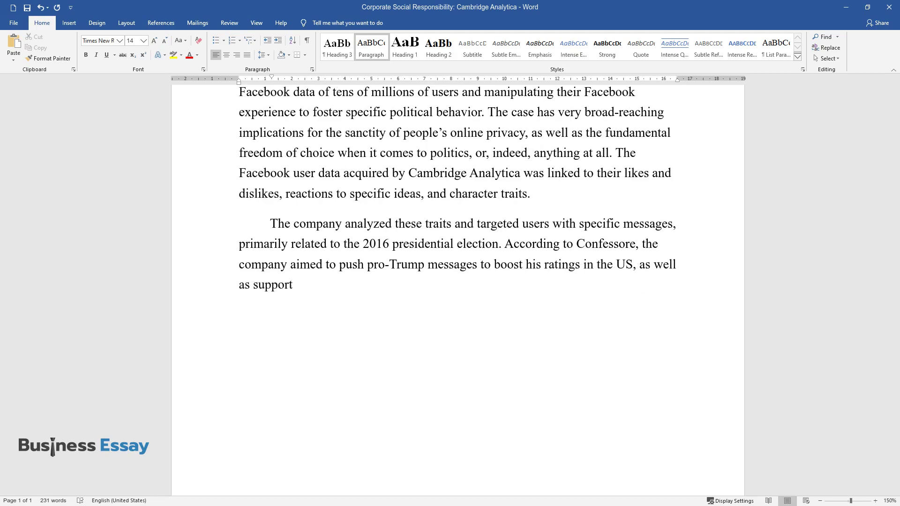
pyautogui.write(' pro-Brexit positions in the UK. ')
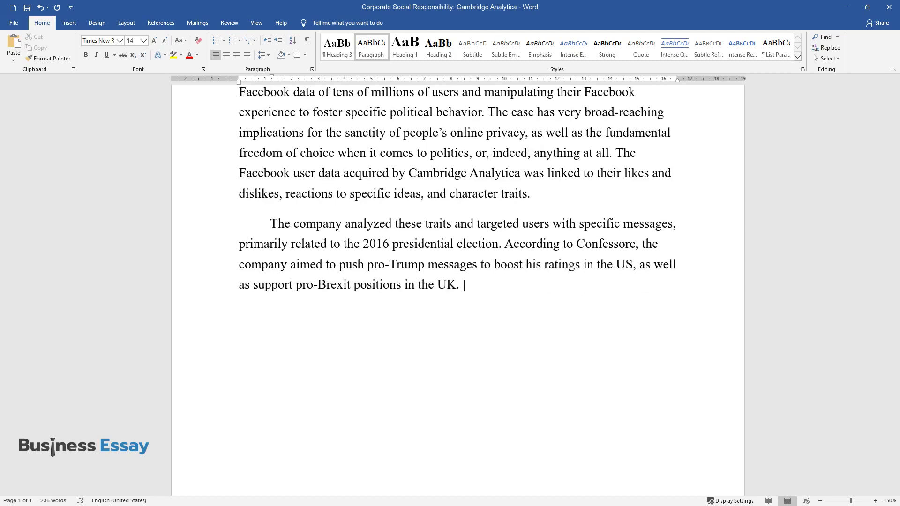
pyautogui.write('Judging by the Cambridge Analytic')
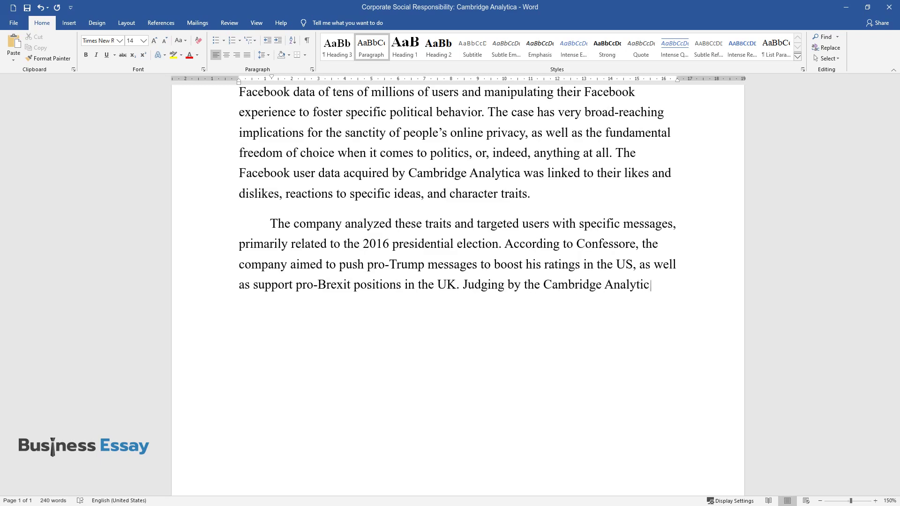
pyautogui.write("a whistleblower's testimony, tha")
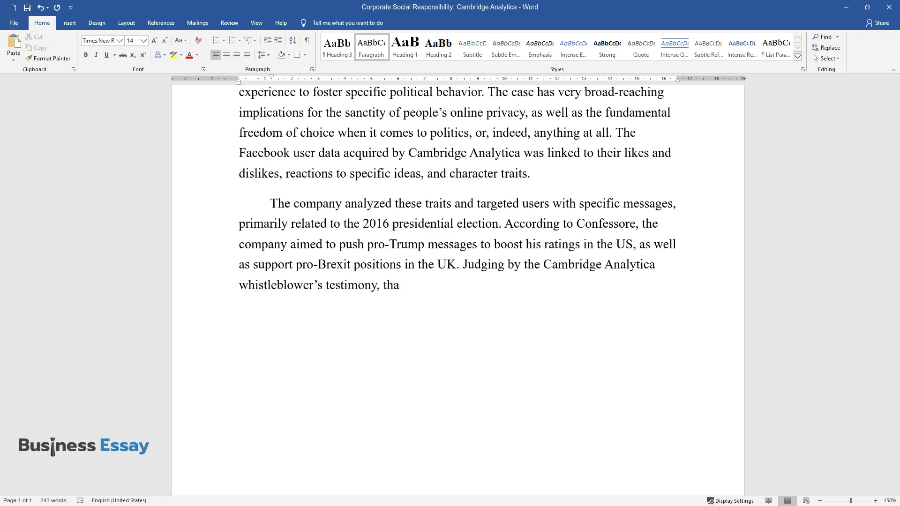
pyautogui.write("t was the company's business plan. Rather than it being a ")
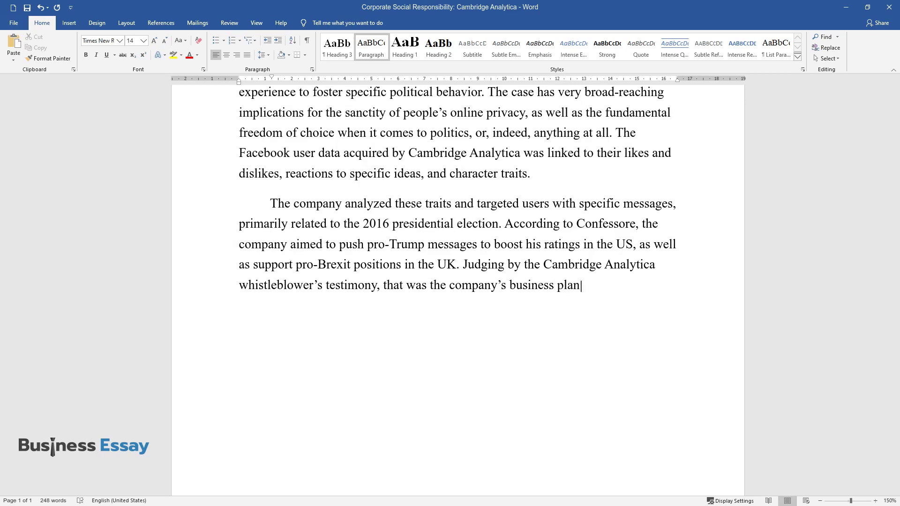
pyautogui.write('nefariou')
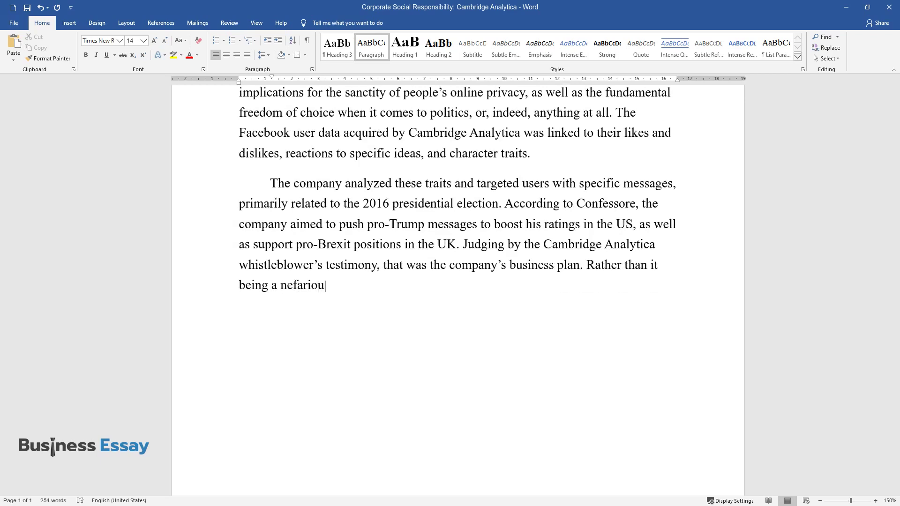
pyautogui.write(' could ea')
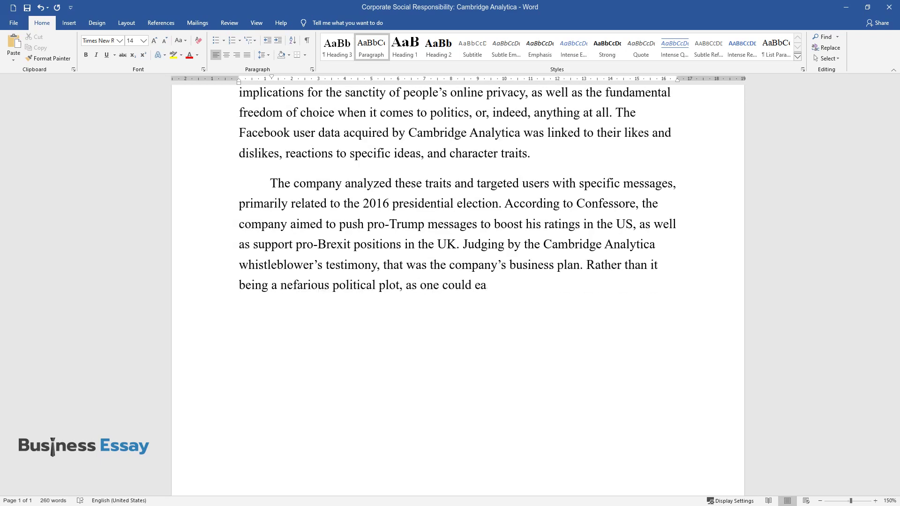
pyautogui.write('was a user manipu')
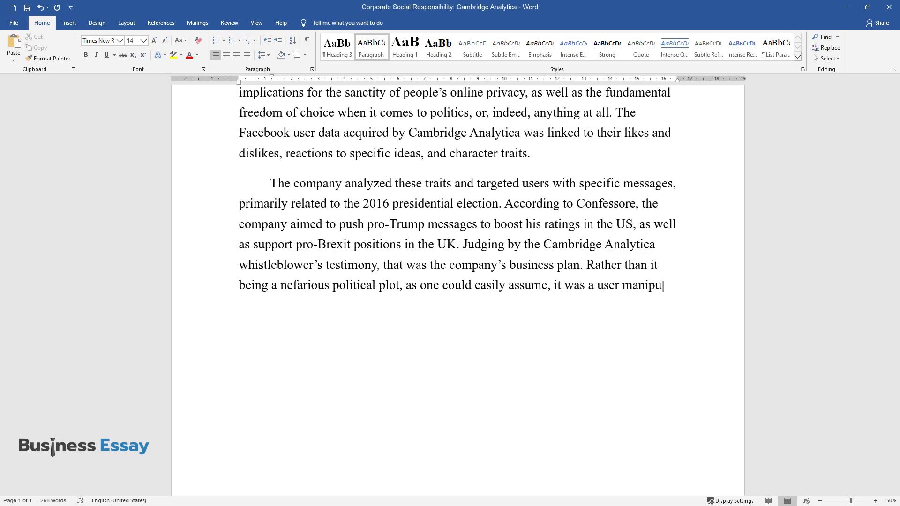
pyautogui.write('lation program for hire.')
pyautogui.press('Return')
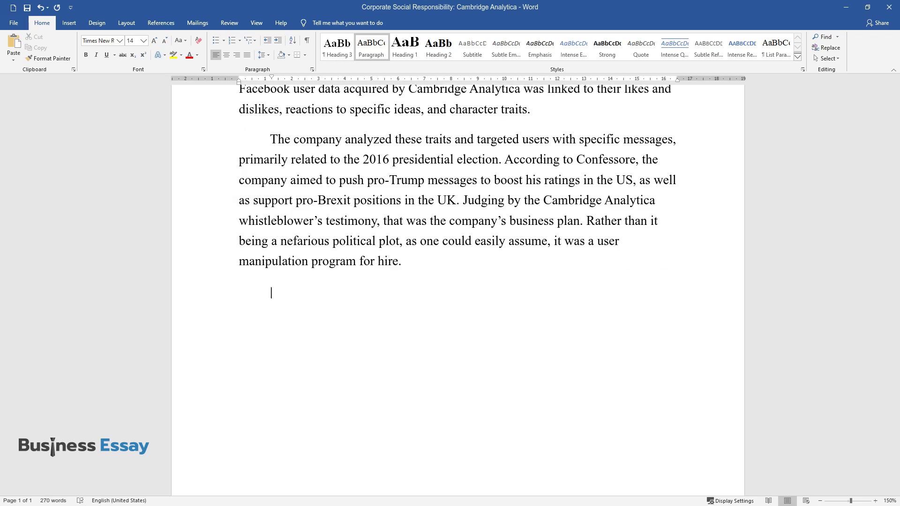
pyautogui.write('It appears that, by using ')
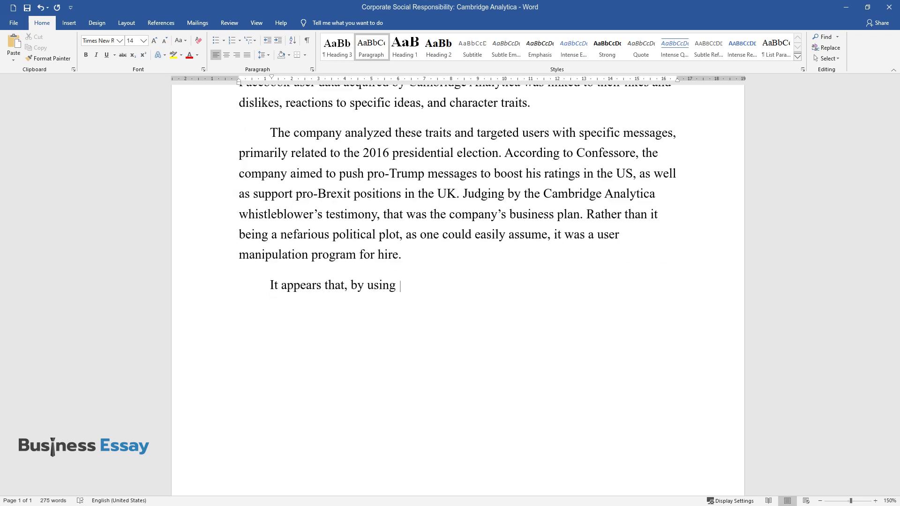
pyautogui.write('data collected by Facebook and adj')
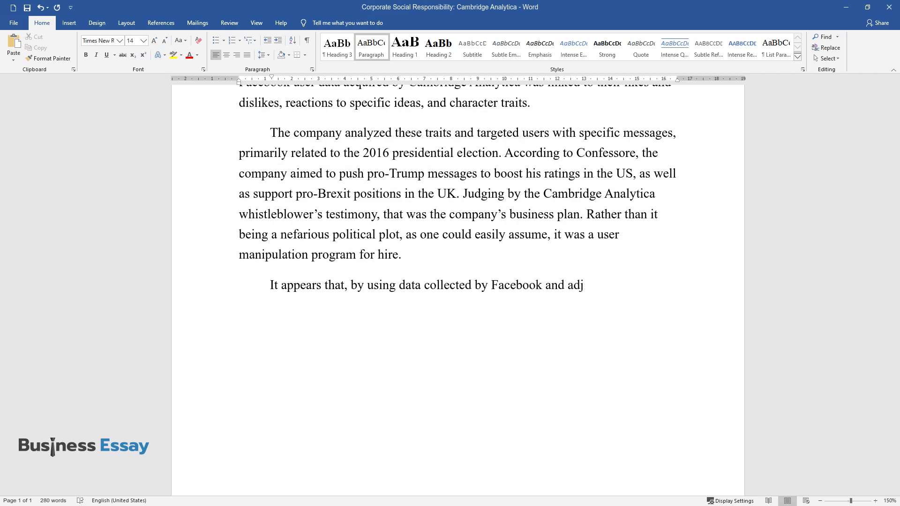
pyautogui.write('acent analytical companies, anyone')
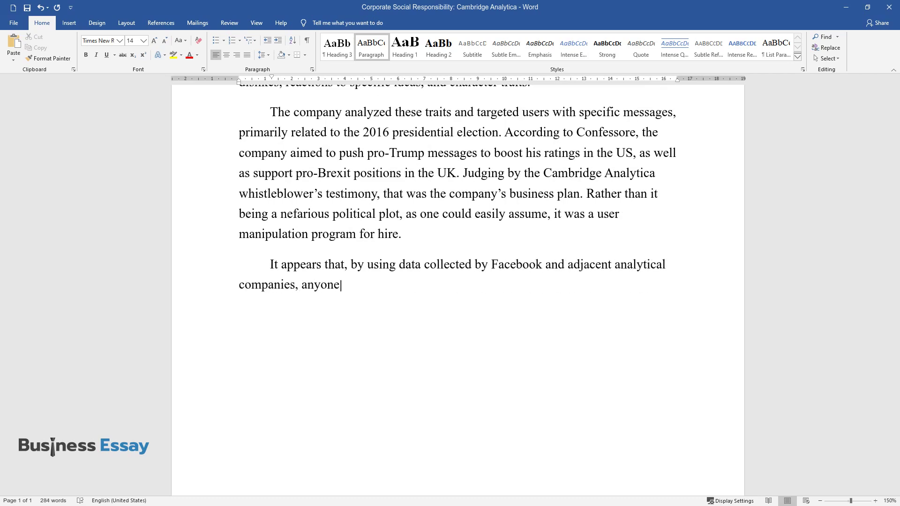
pyautogui.write(' could manipulate digital ads sho')
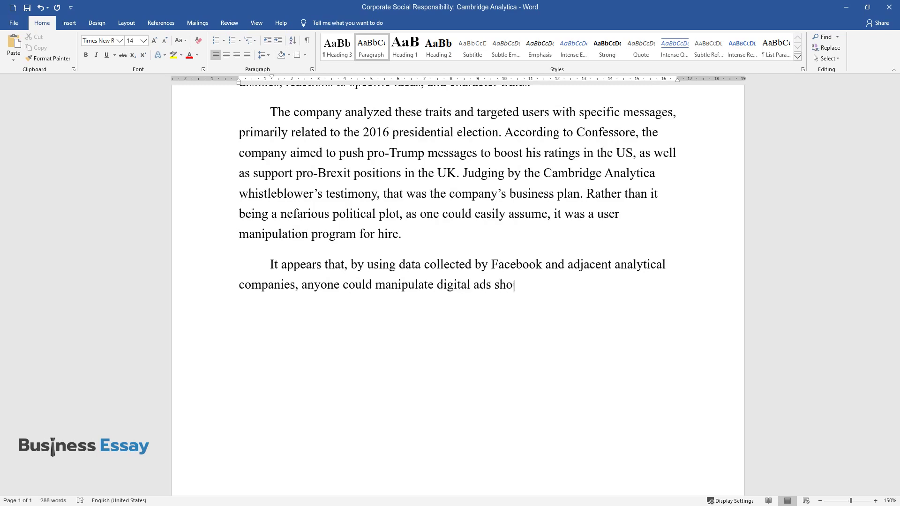
pyautogui.write('wn to users. The implications of the scandal on the')
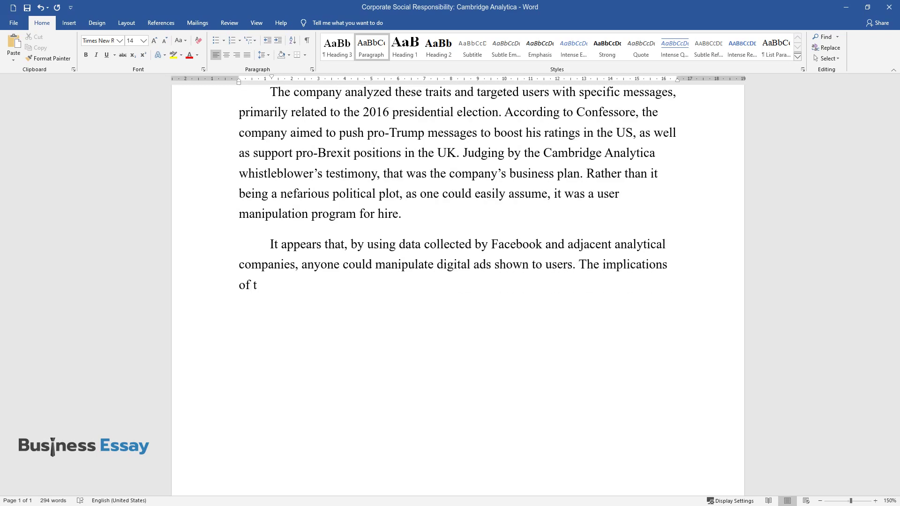
pyautogui.write(' entire digital a')
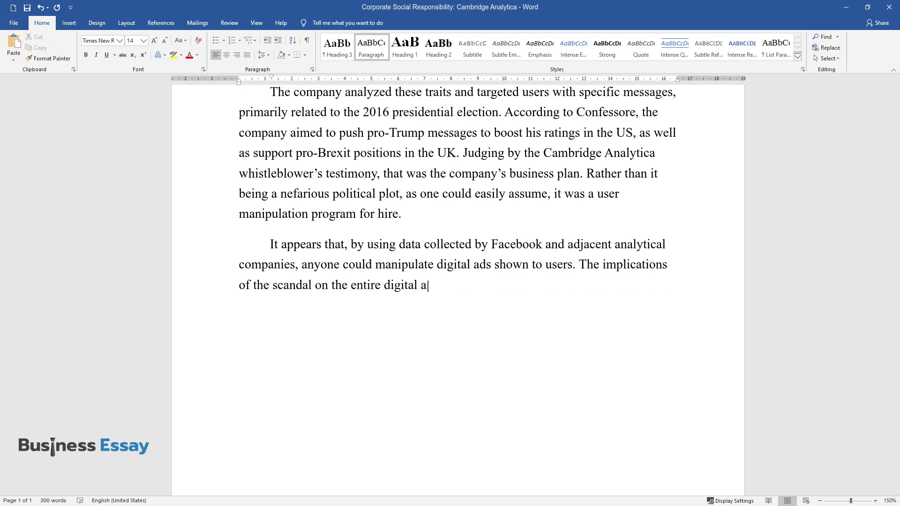
pyautogui.write('dvertising market are ominous. It ')
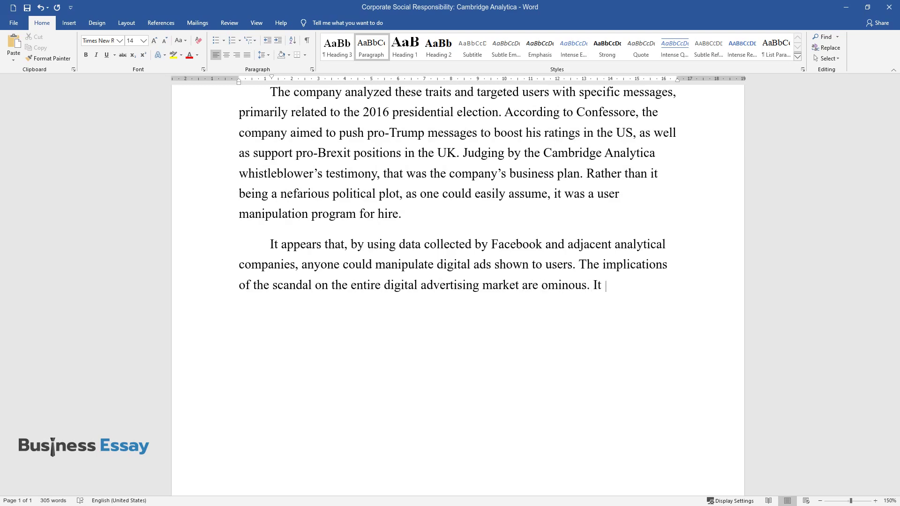
pyautogui.write('is very realistic to imagine that brands c')
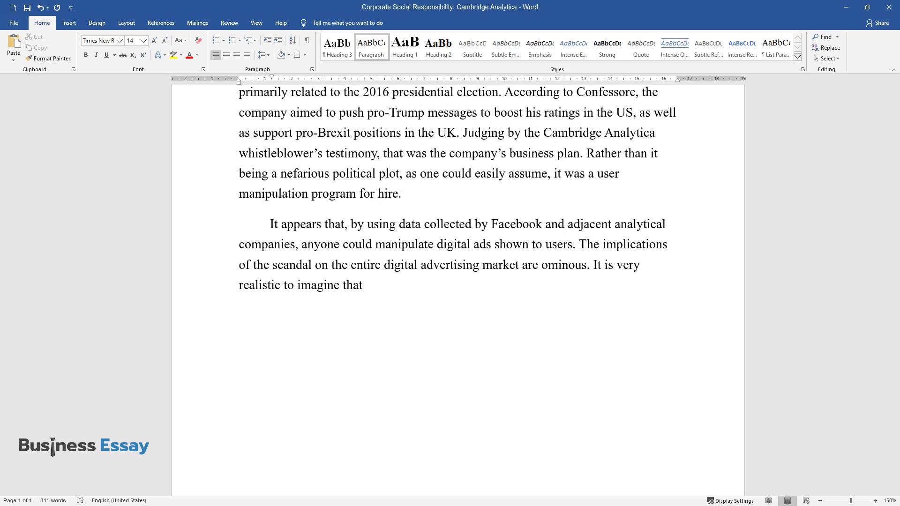
pyautogui.write('ould weaponize the wealth ')
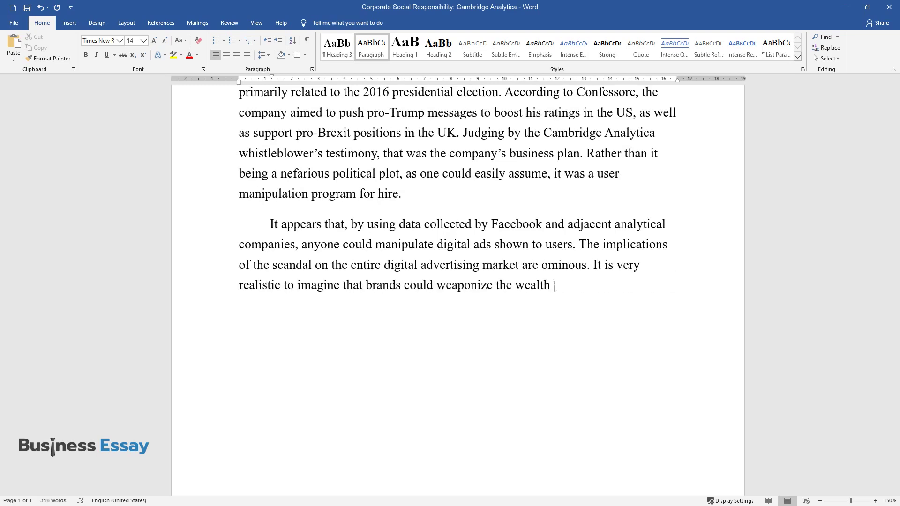
pyautogui.write('of user data to target specific messages t')
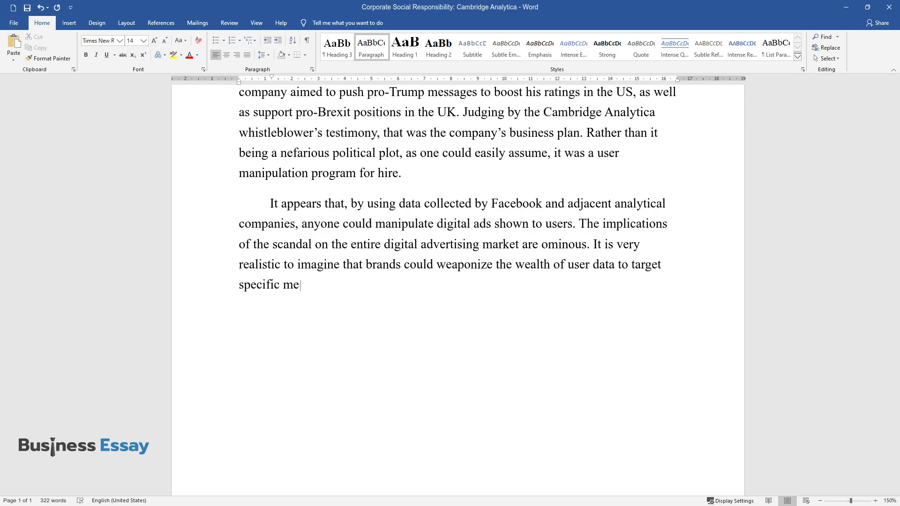
pyautogui.write('o specific audiences in sp')
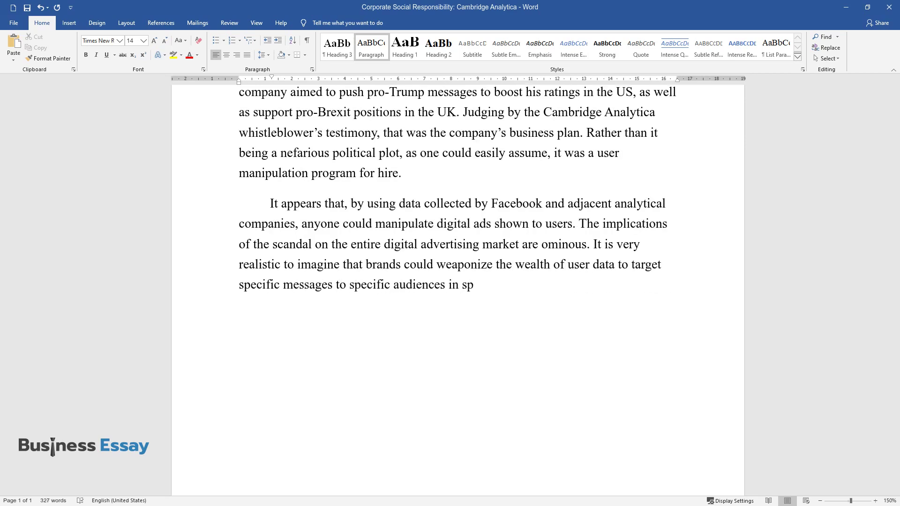
pyautogui.write('ecific media with pinpoint accurac')
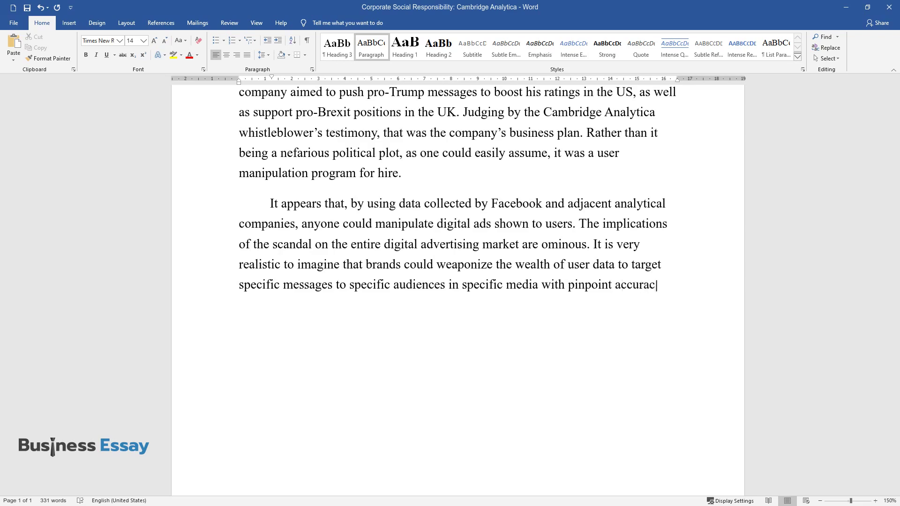
pyautogui.write('y. Collecting such information as ')
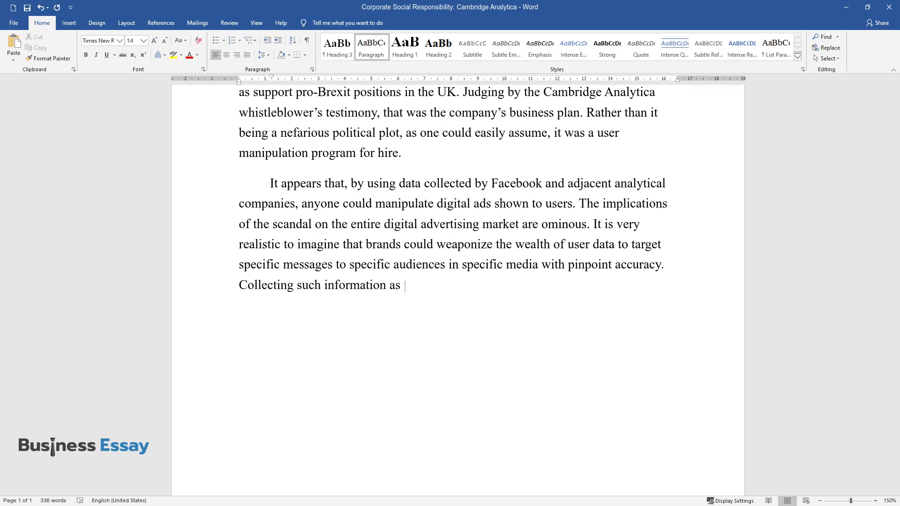
pyautogui.write('character traits, in-depth demogr')
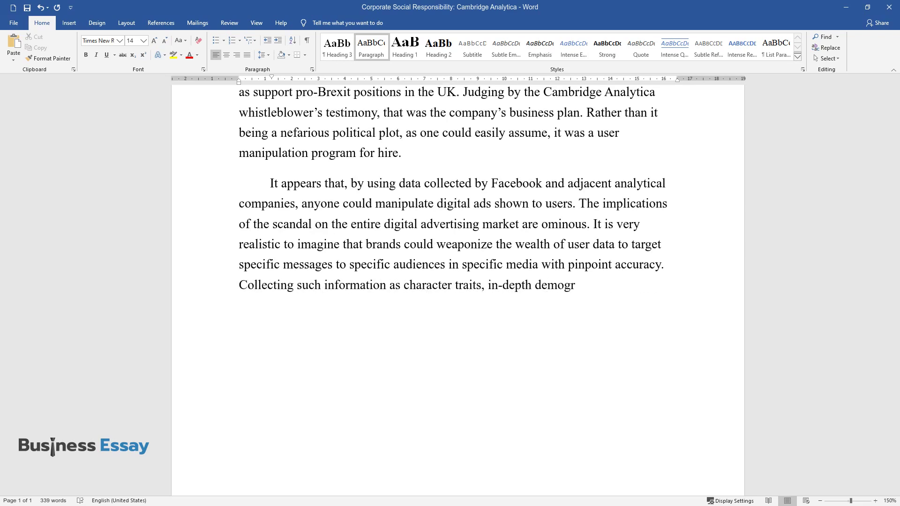
pyautogui.write('aphics, and preferences without th')
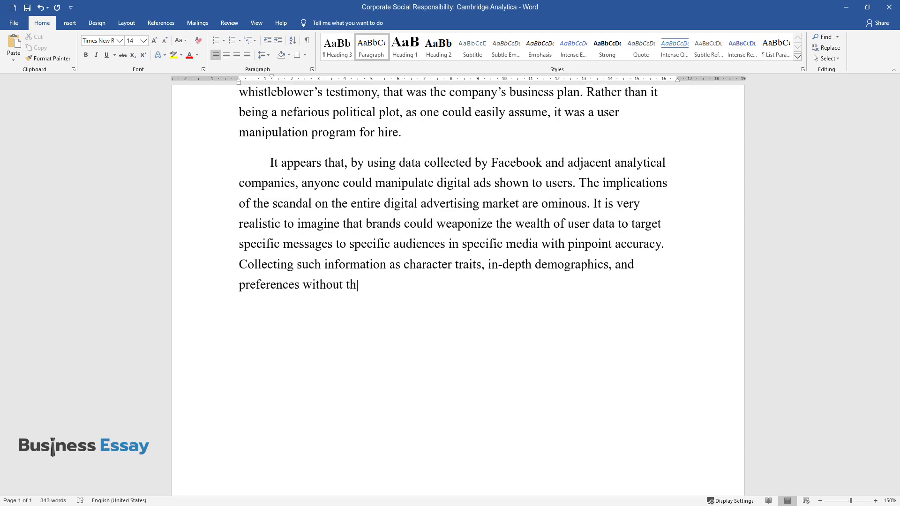
pyautogui.write("e user's consent is unethical on i")
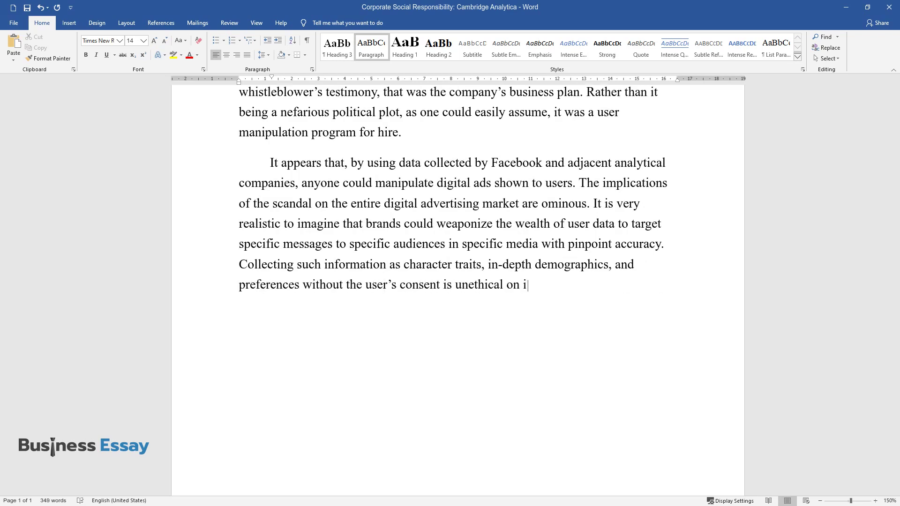
pyautogui.write('ts own. Using it to influence opinions and frame ce')
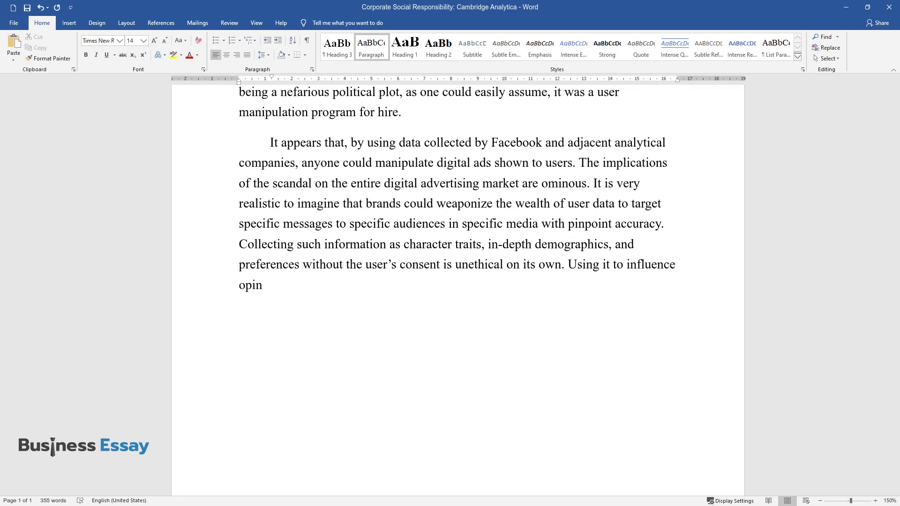
pyautogui.write('rtain products or')
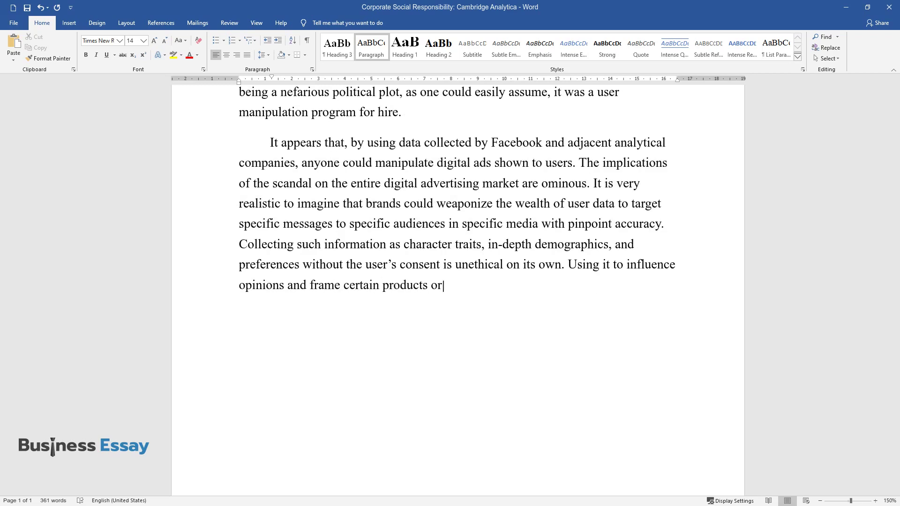
pyautogui.write(' political candidates in a manipul')
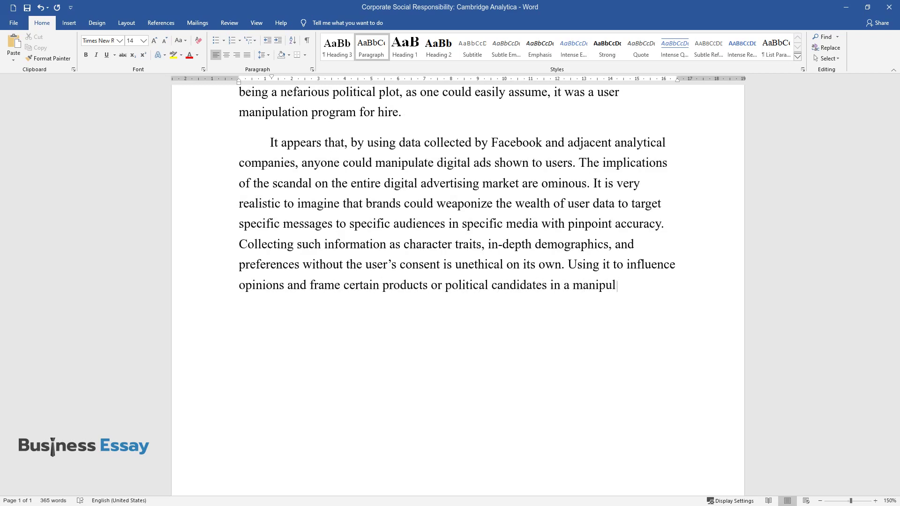
pyautogui.write('ative way is even more une')
pyautogui.write('thical. ')
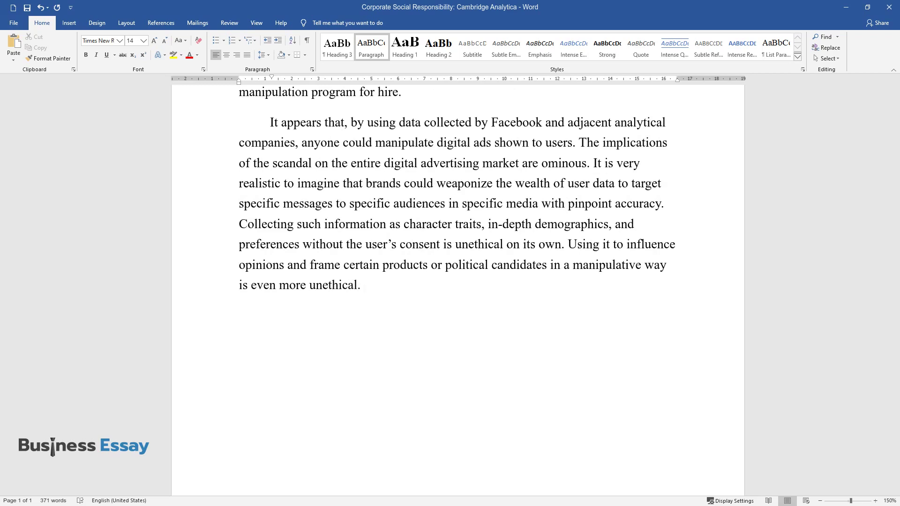
pyautogui.write('Regardless of the definition of C')
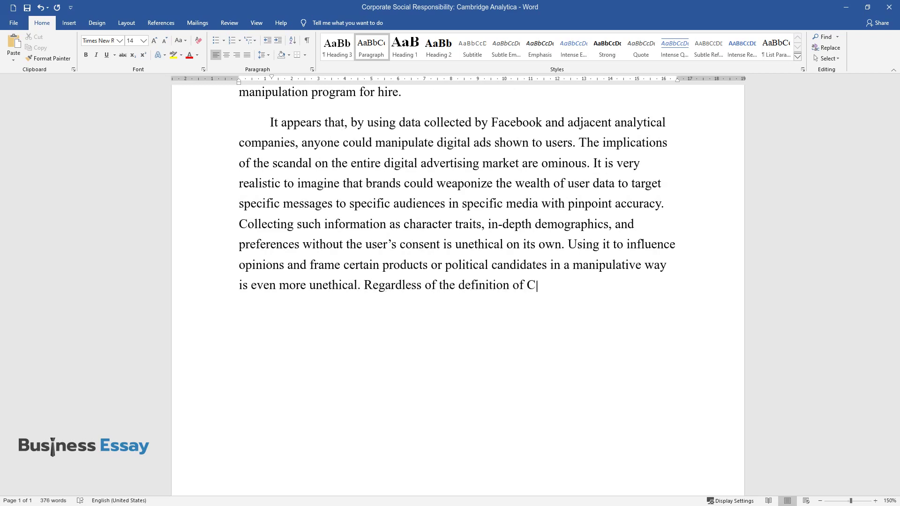
pyautogui.write('orporate Social Responsibi')
pyautogui.write('lity, it')
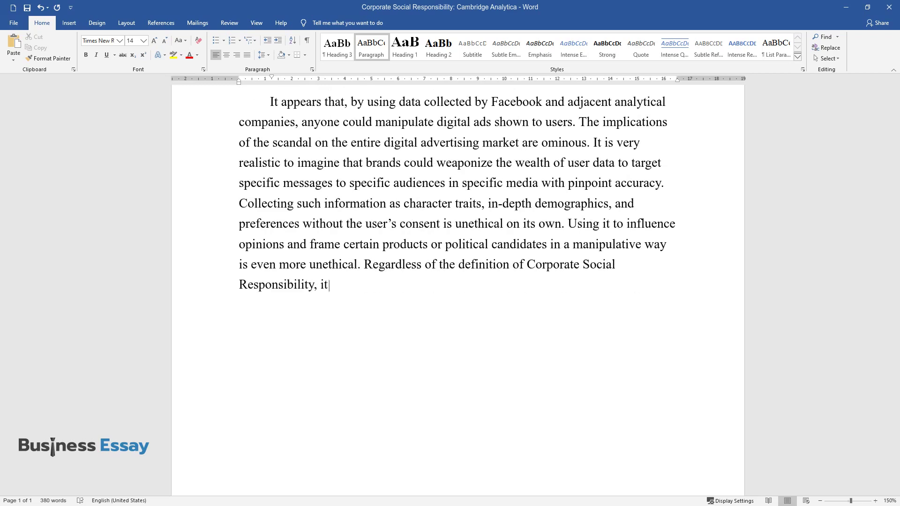
pyautogui.write(' is easy to assume that "not spying')
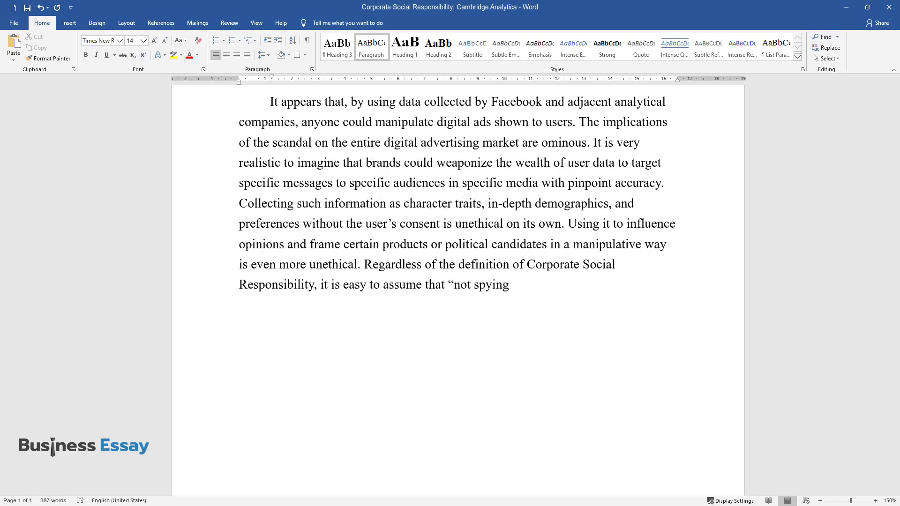
pyautogui.write(' on people against their will" would fall within m')
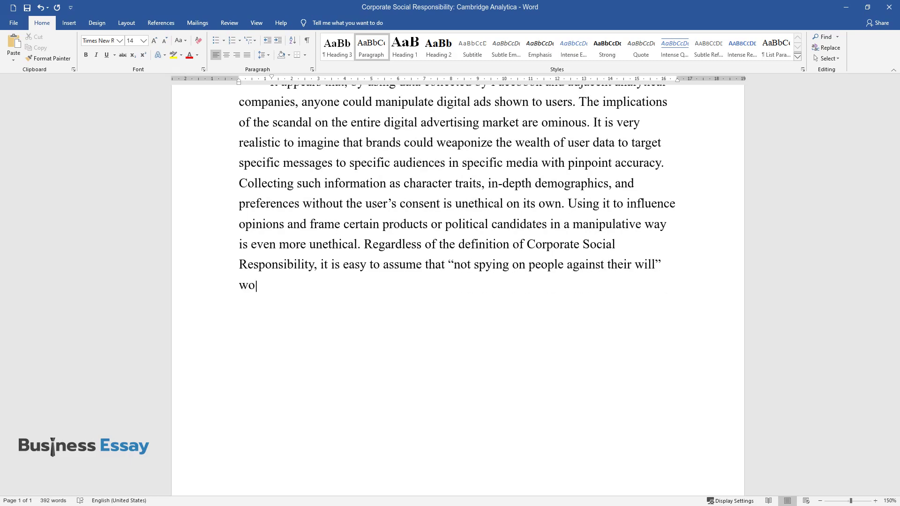
pyautogui.write('ost of them.')
# - End the Facebook ad-manipulation paragraph after 'would fall within most of them.' and start a new one
pyautogui.press('Return')
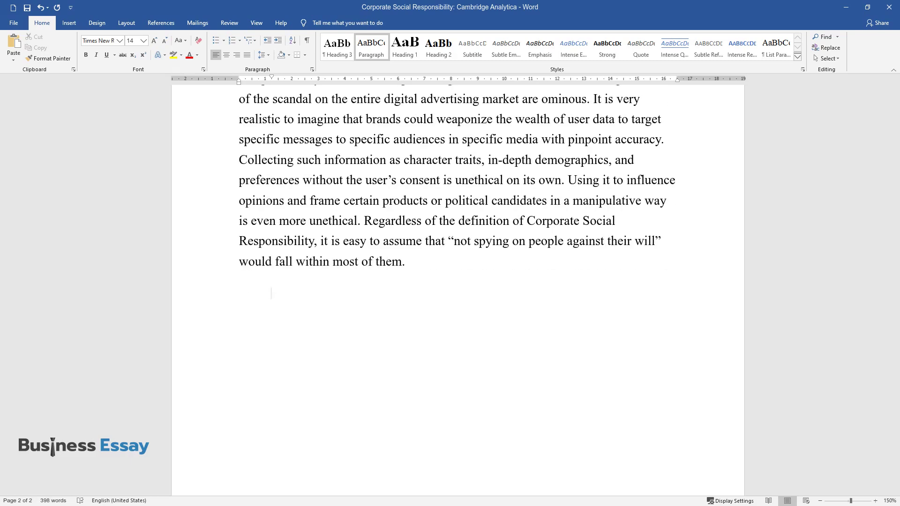
# - Write the stakeholders paragraph covering Cambridge Analytica, SCL Group, pro-Brexit politicians and Facebook users
pyautogui.write('The Cambridge ')
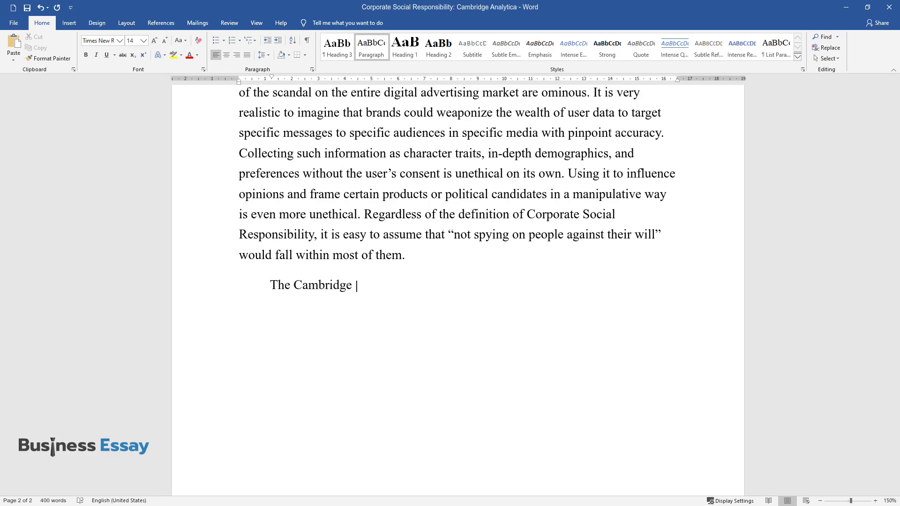
pyautogui.write('Analytica case features several ')
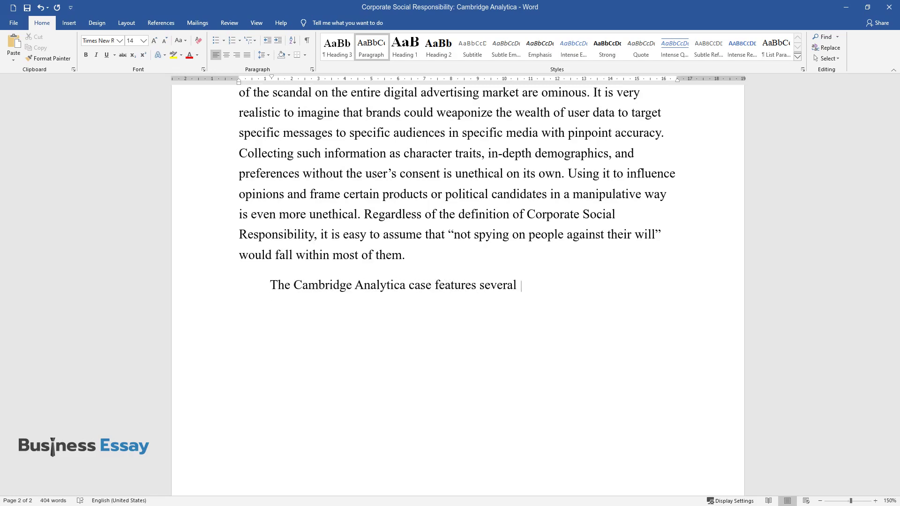
pyautogui.write('stakeholders that stood to benefi')
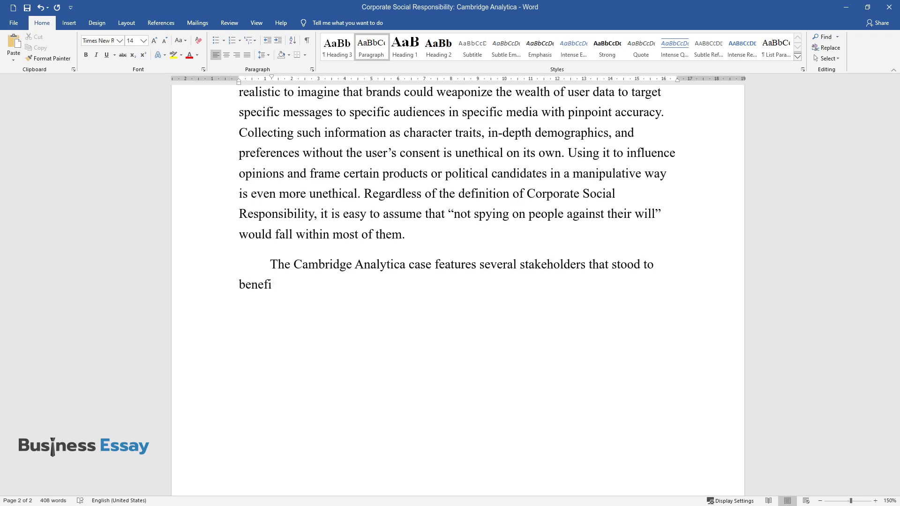
pyautogui.write('t from the ethics breach. First a')
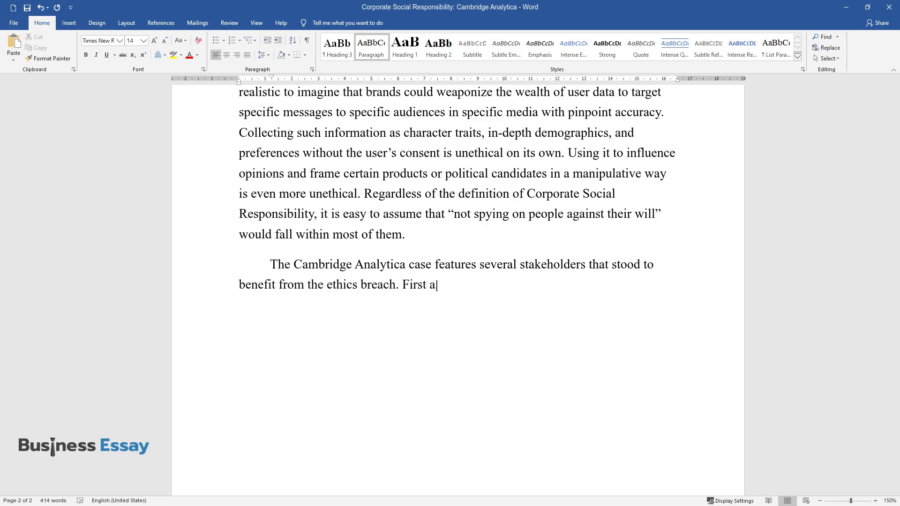
pyautogui.write('nd foremost, Cambridge Analytica ')
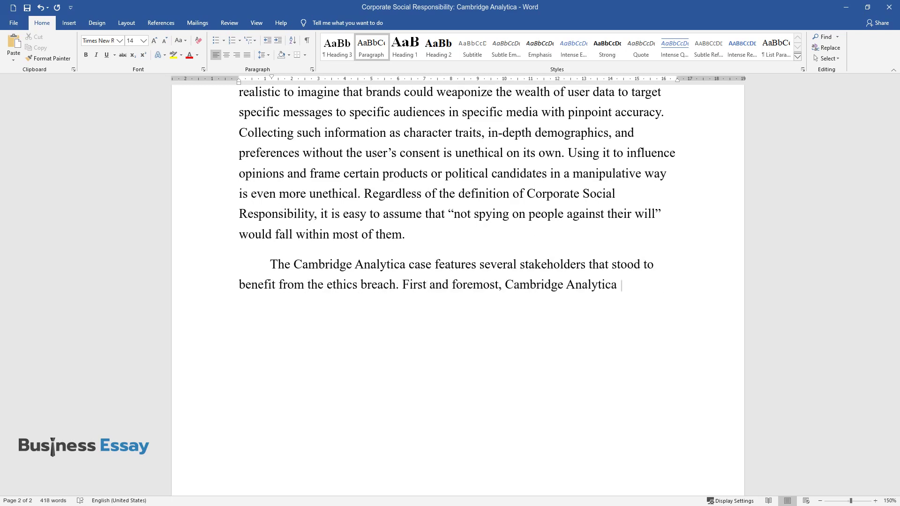
pyautogui.write('itself, as well ')
pyautogui.write('as SCL Group, whi')
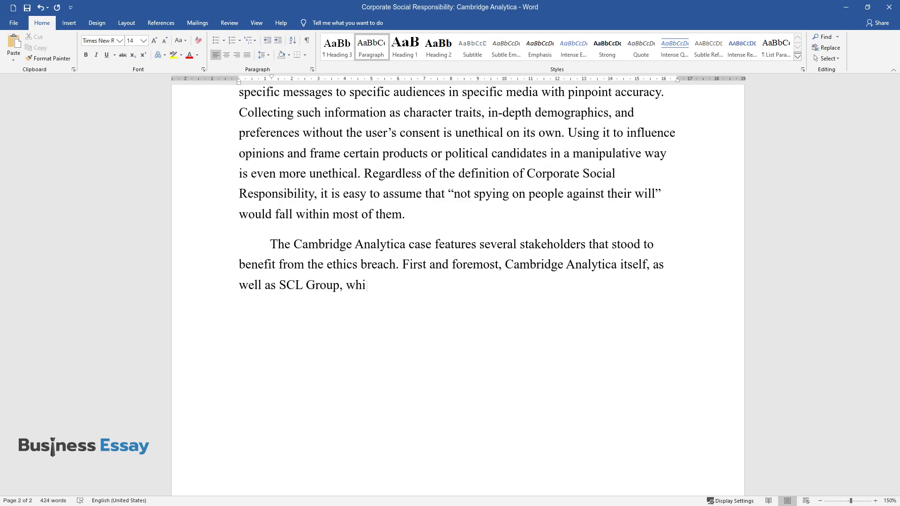
pyautogui.write('ch Cambridge Analytica was a sub')
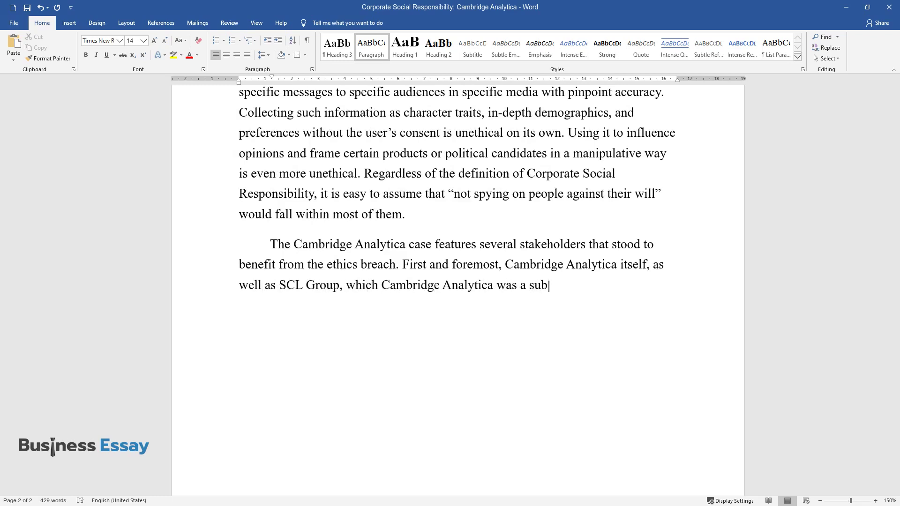
pyautogui.write('sidiary of, stood to gain from ex')
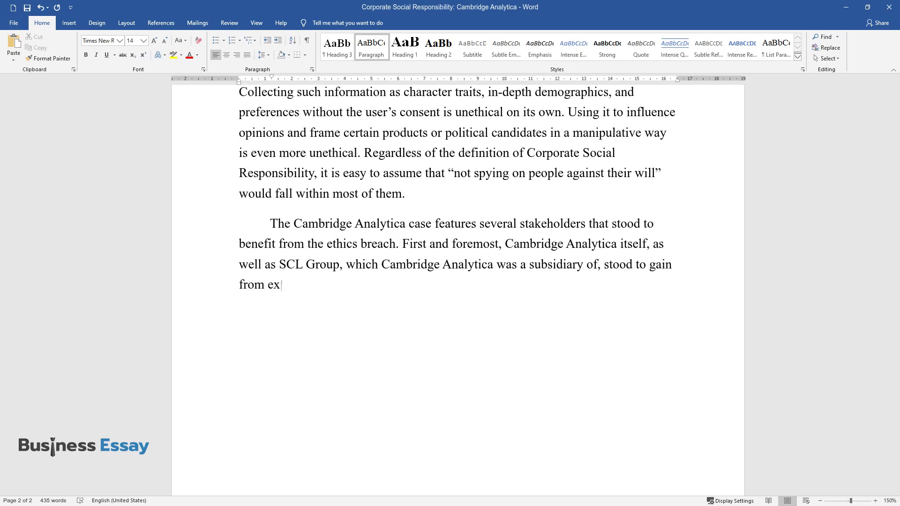
pyautogui.write('ploiting the data, as it appeared')
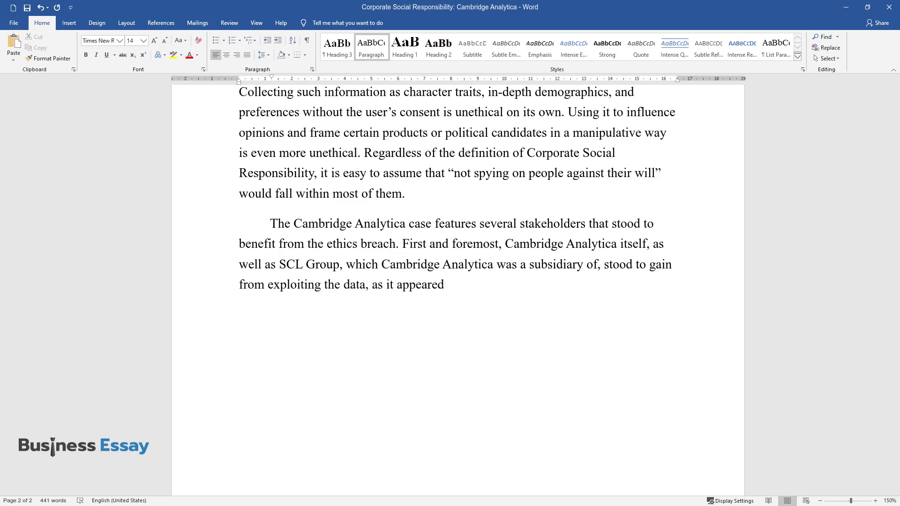
pyautogui.write(' to be their business model. Seco')
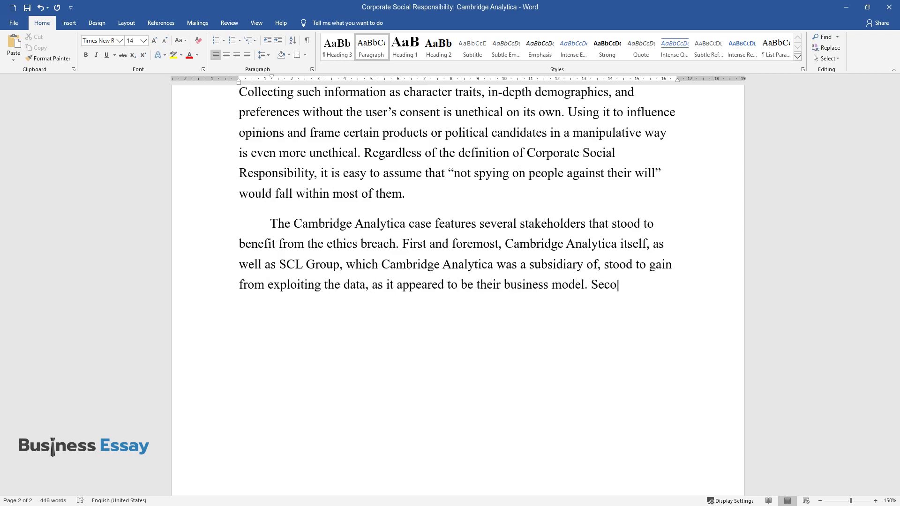
pyautogui.write('ndly, the Republican party in Ame')
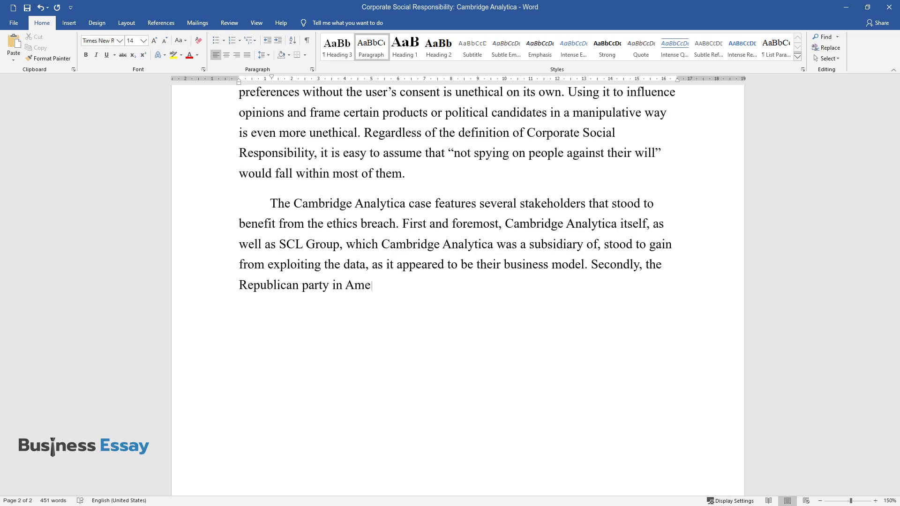
pyautogui.write('rica, Donald Trump, as well as p')
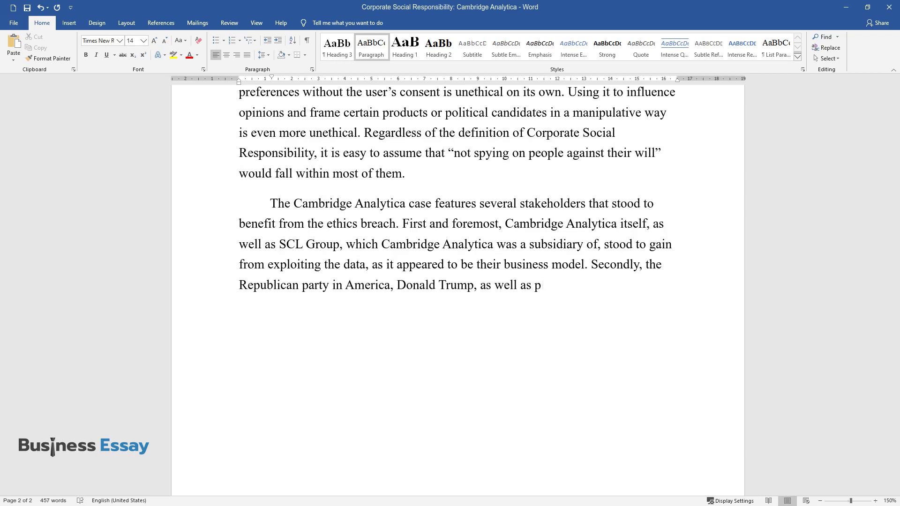
pyautogui.write('ro-Brexit UK politicians, were e')
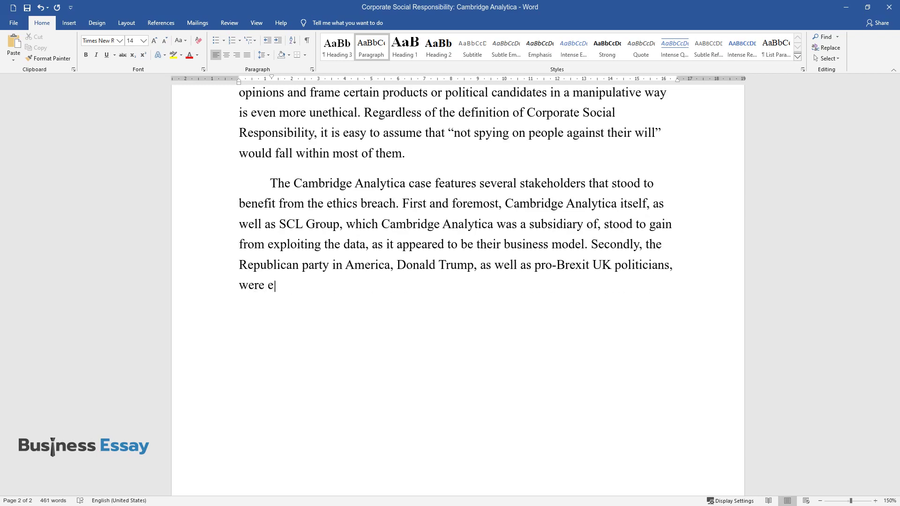
pyautogui.write("mploying the company's services. T")
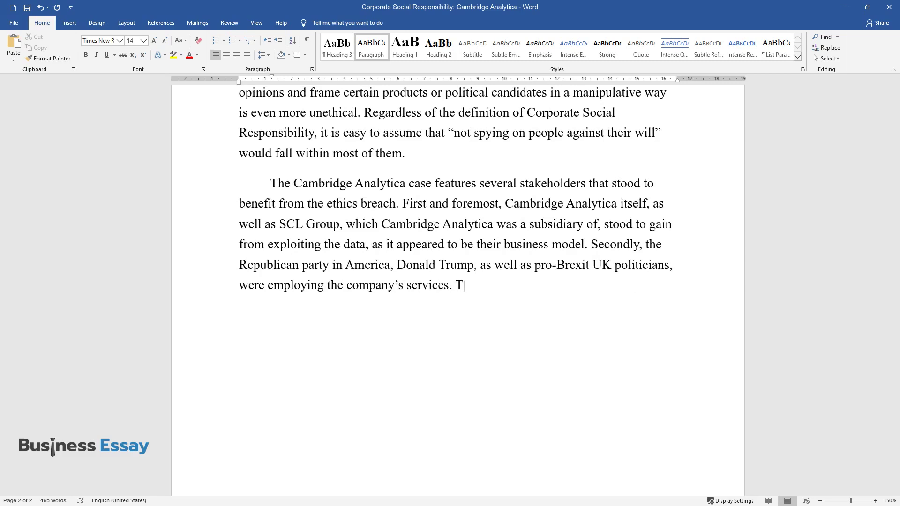
pyautogui.write('hirdly, millions of Facebook user')
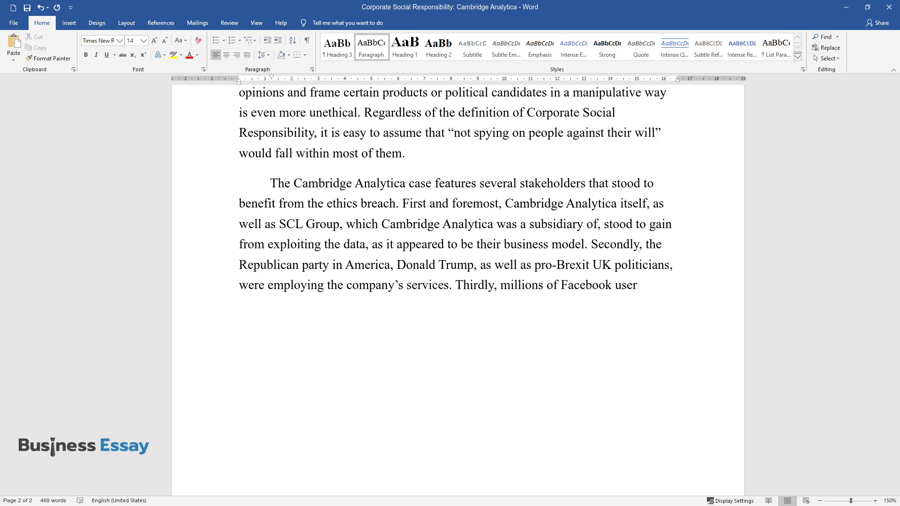
pyautogui.write('s, whose data was acquired by Ca')
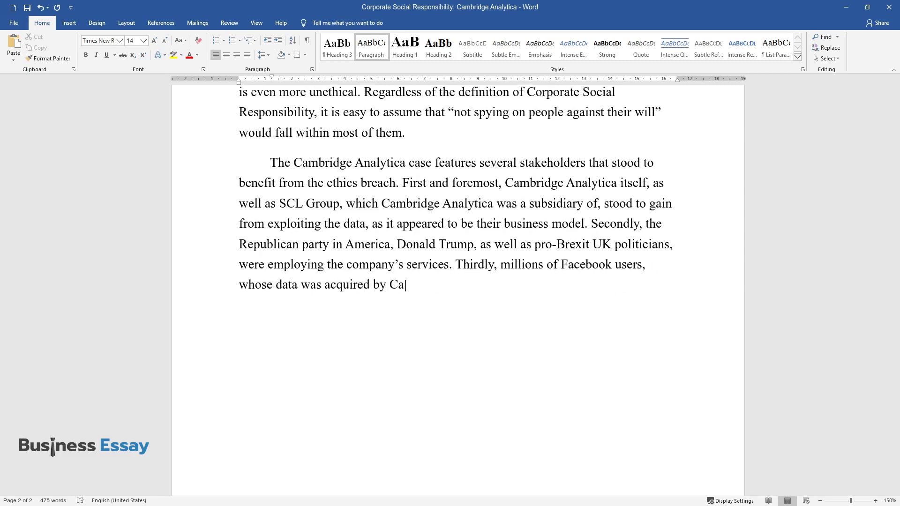
pyautogui.write('mbridge Analytica, were a major s')
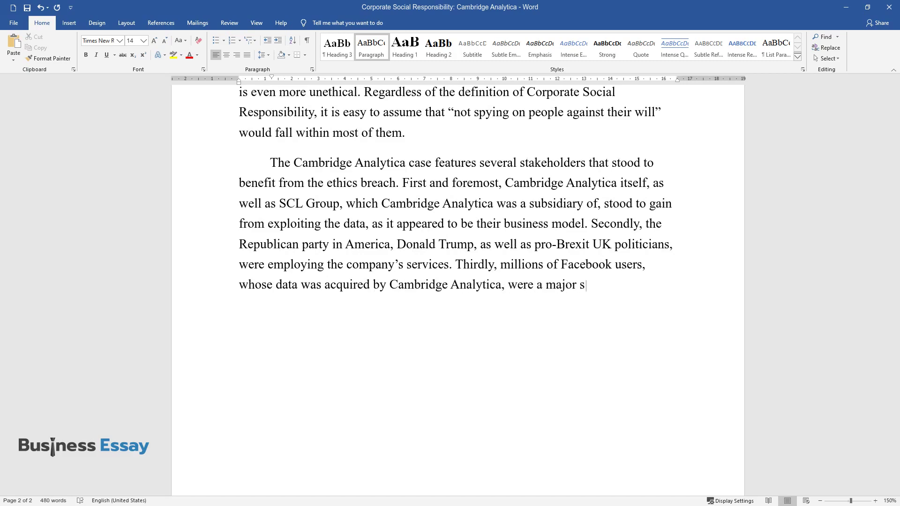
pyautogui.write('takeholders, as their entire personalities were m')
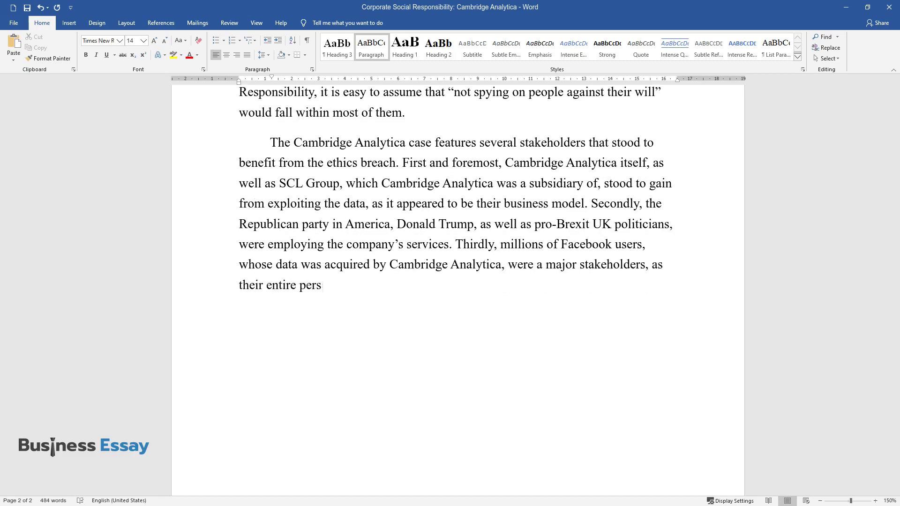
pyautogui.write('anipulated as a c')
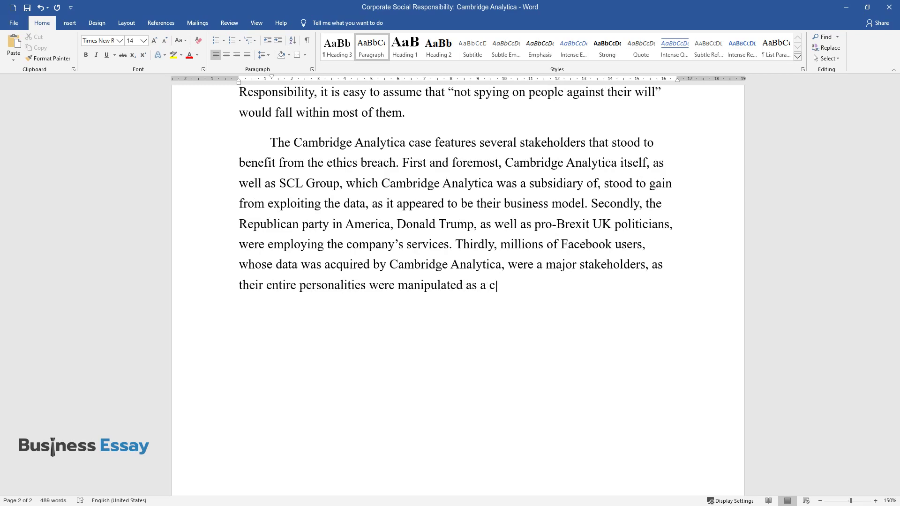
pyautogui.write('ommercial product and, arguably,')
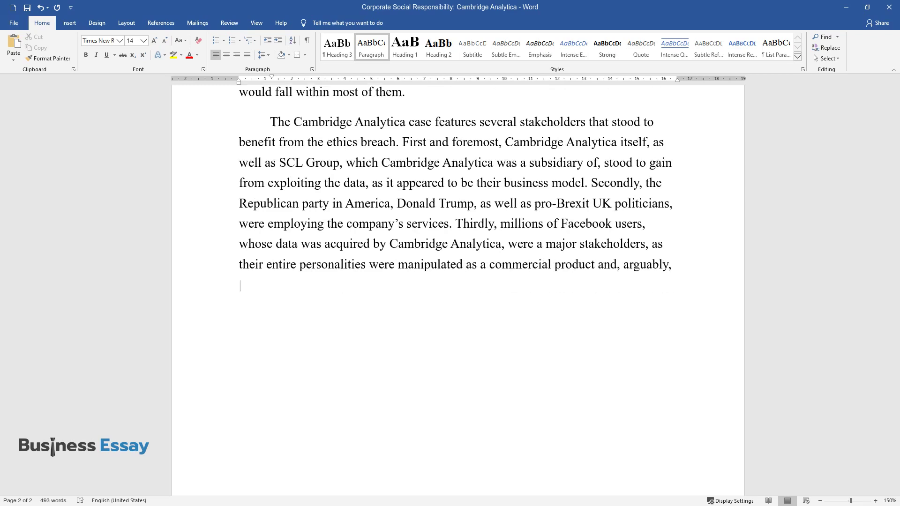
pyautogui.write(' an asset in a so-called culture ')
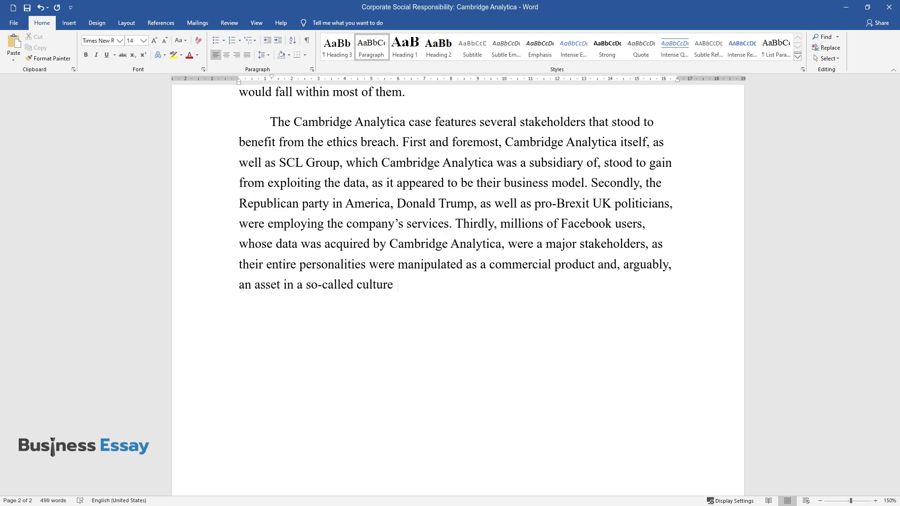
pyautogui.write('war. Finally, Facebook itself is ')
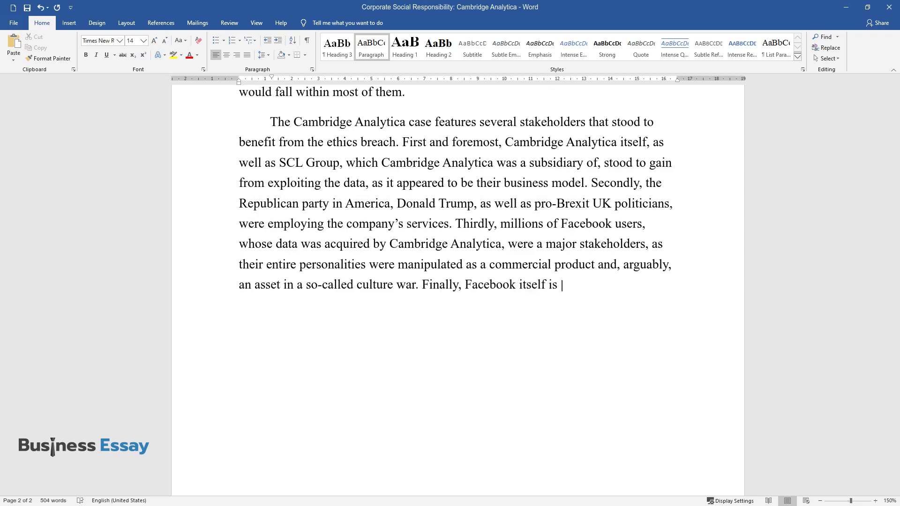
pyautogui.write('a stakeholder in the scandal, as ')
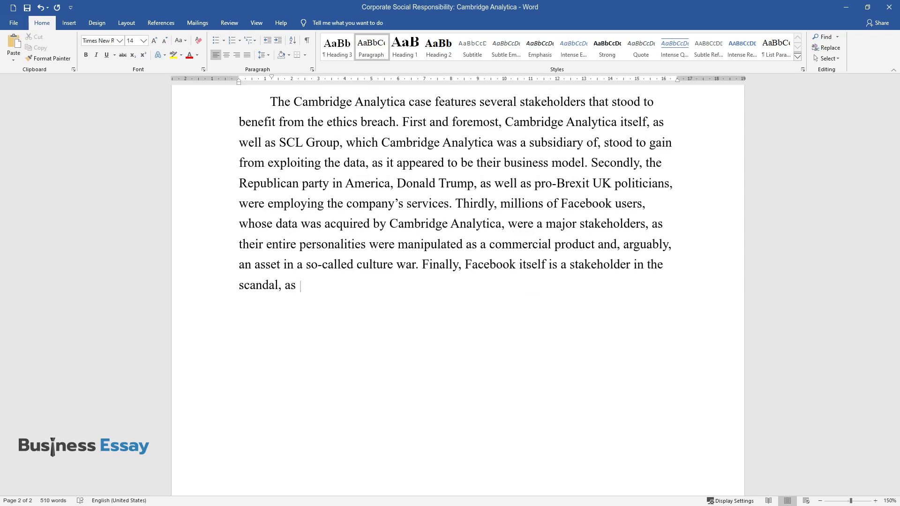
pyautogui.write('it was Facebook that collected al')
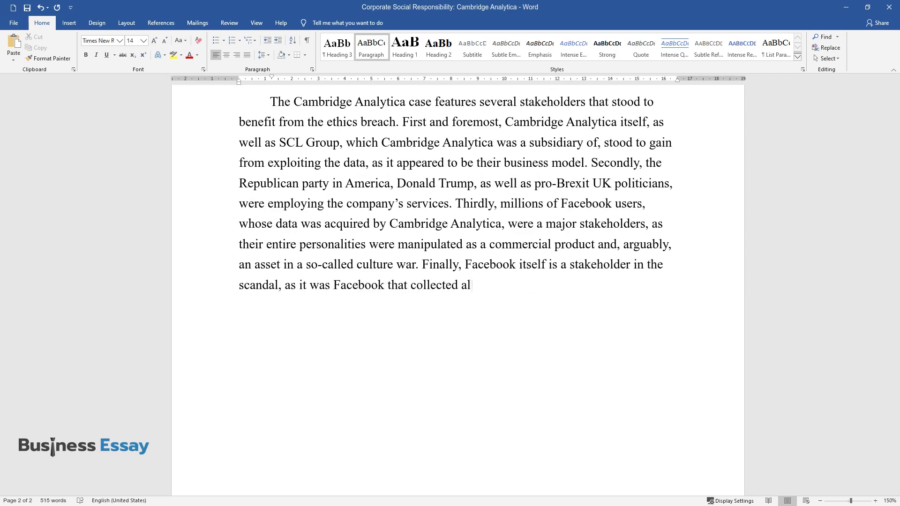
pyautogui.write('l that data for its own purposes.')
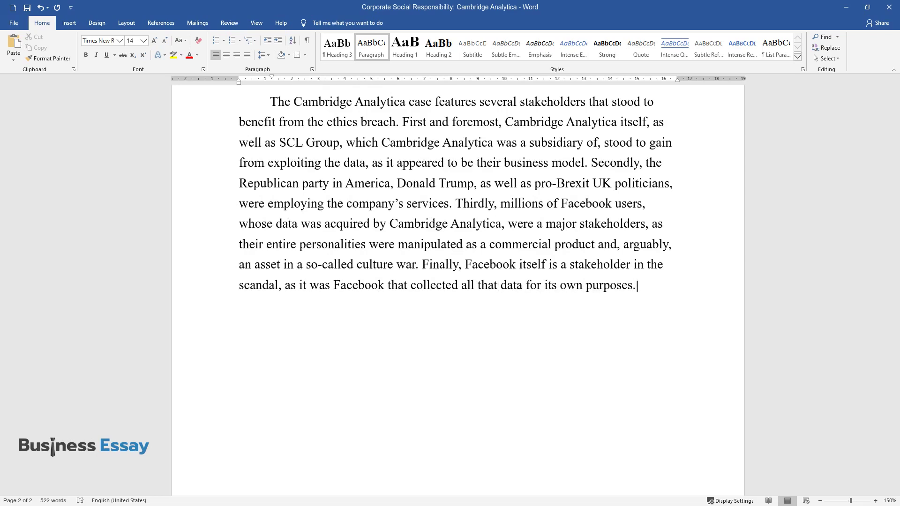
pyautogui.write(' Cambridge Analytica, while inde')
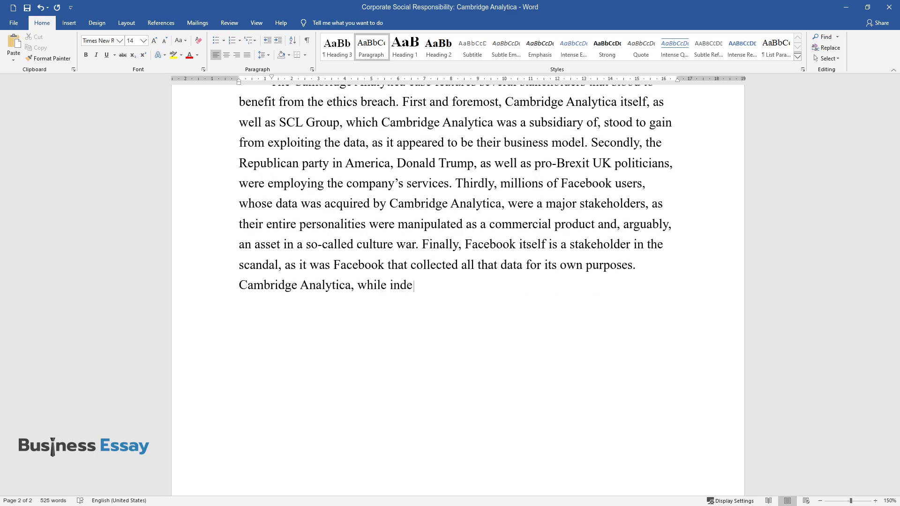
pyautogui.write('ed a guilty party, pales in compa')
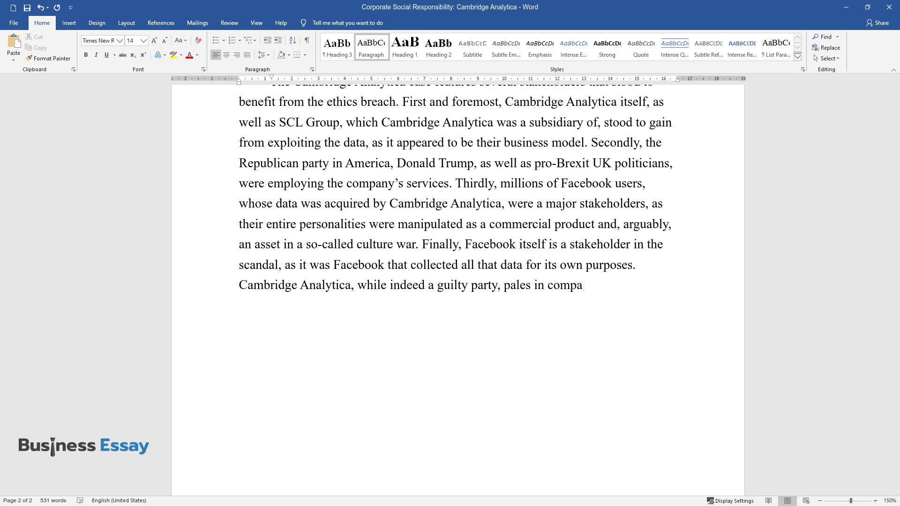
pyautogui.write('rison to Facebook, as the social ')
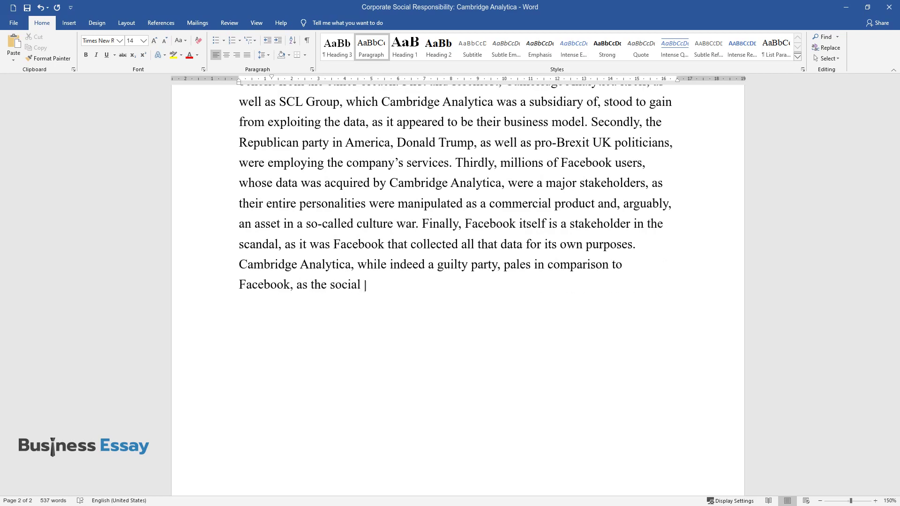
pyautogui.write('media website is nefarious for e')
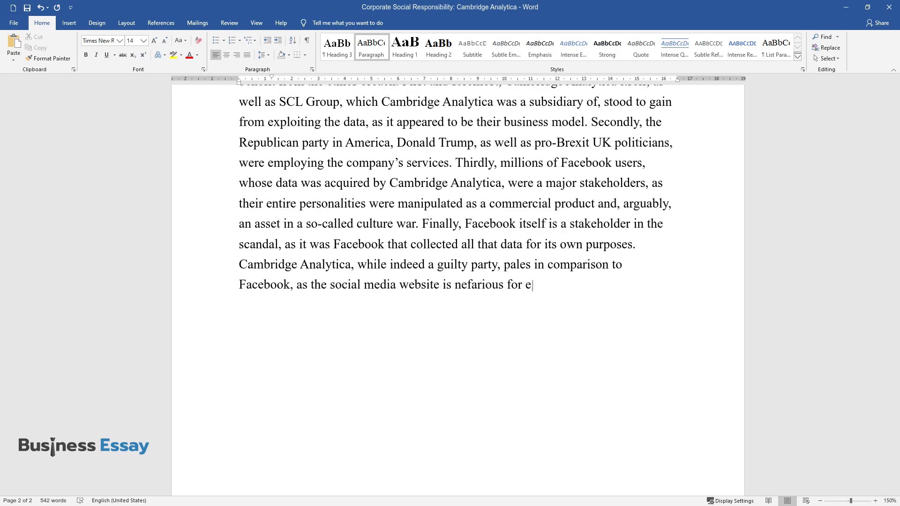
pyautogui.write('xploiting its enormous user base')
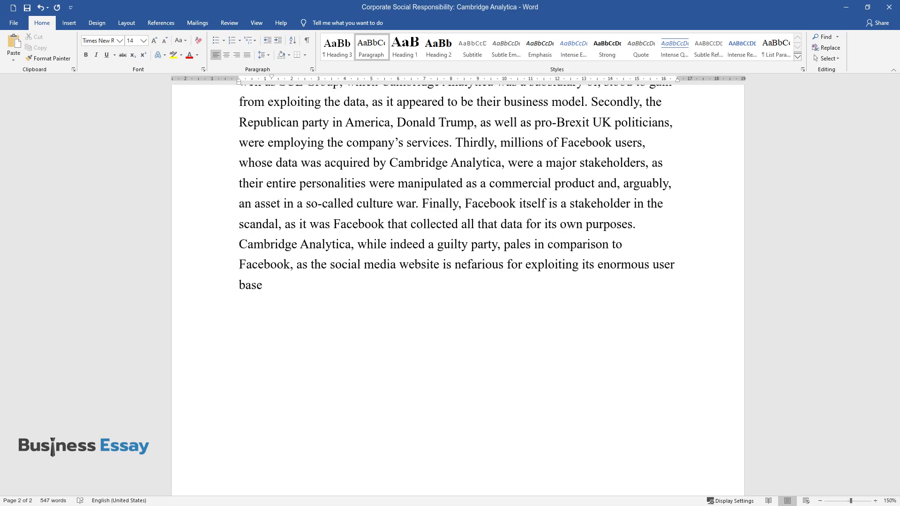
pyautogui.write(' for dubious research and social experiments.')
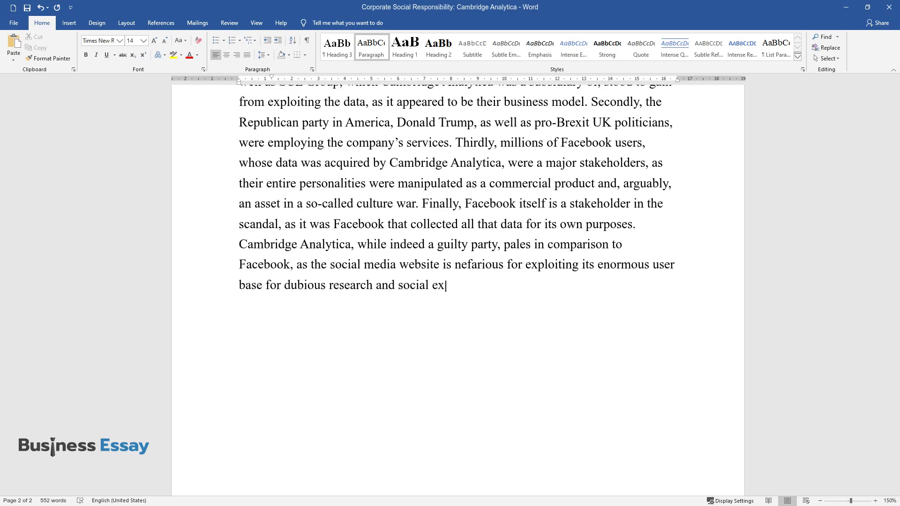
# - Add the paragraph questioning data privacy as CSR, ending with Carroll's legal and ethical responsibility
pyautogui.press('Return')
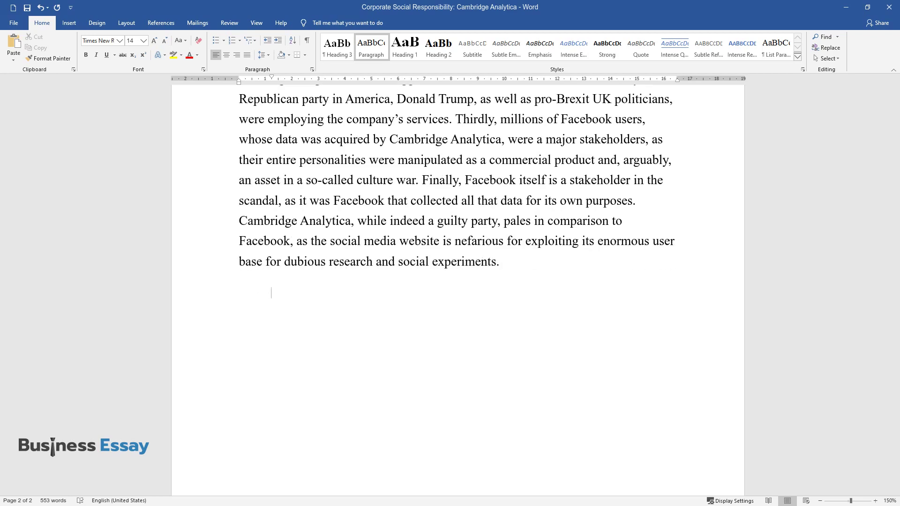
pyautogui.write('Defining online data privacy a')
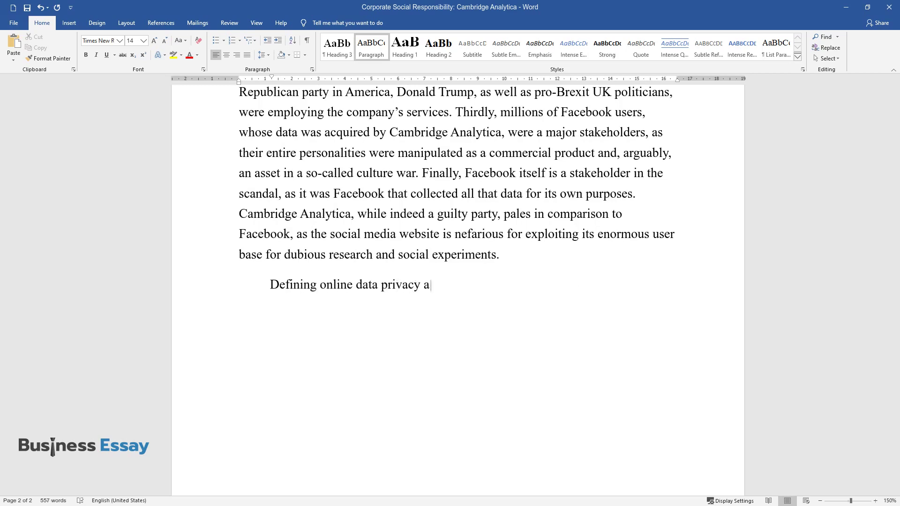
pyautogui.write('s Corporate Social Responsibility ')
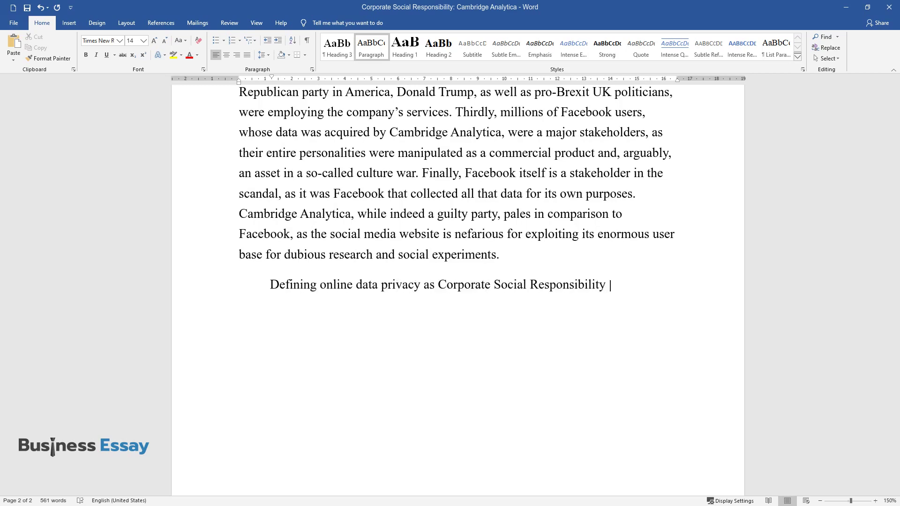
pyautogui.write('may be problematic to some extent')
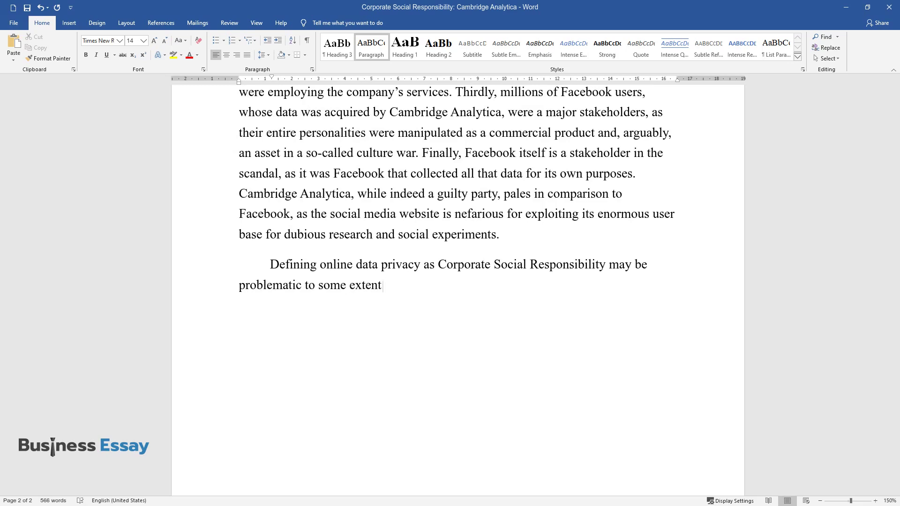
pyautogui.write('. Most people consider Corporate ')
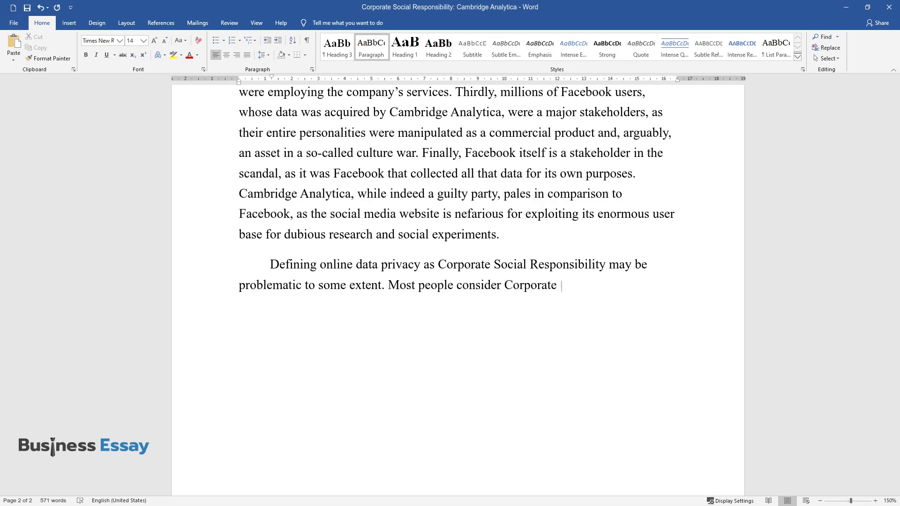
pyautogui.write('Social Responsibility to be compri')
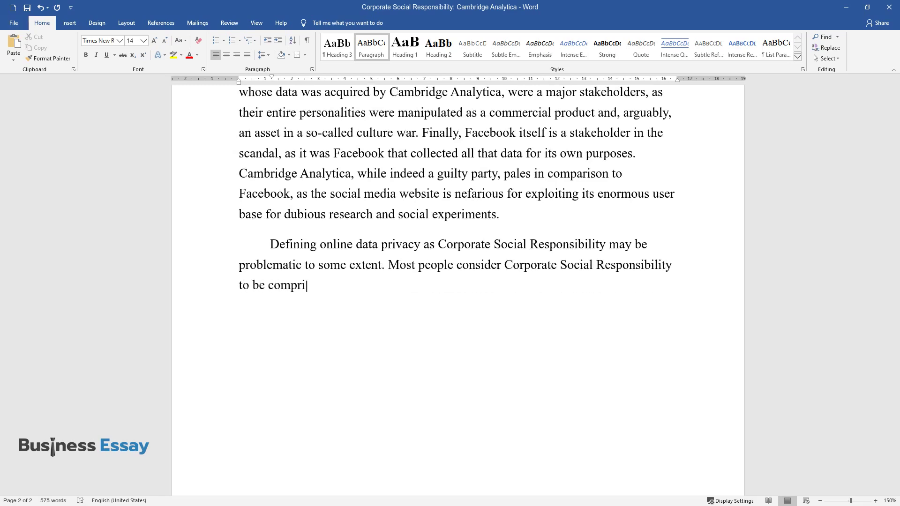
pyautogui.write('sed of such things as the adoptio')
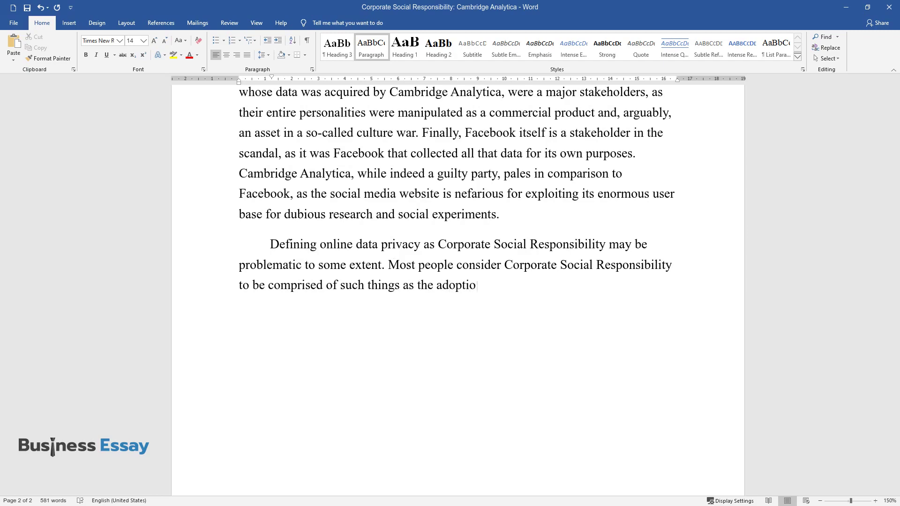
pyautogui.write('n of positive practices that are ')
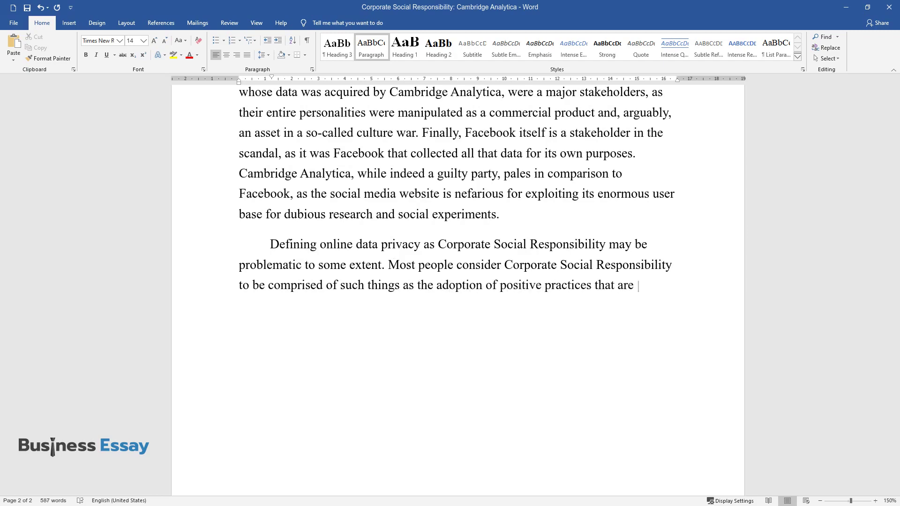
pyautogui.write('unnecessary to the business model.')
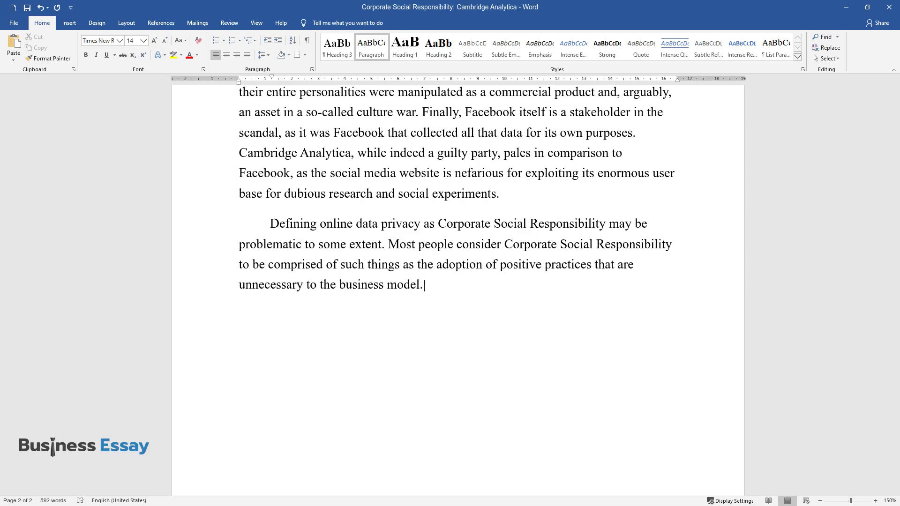
pyautogui.write(' Examples include charity program')
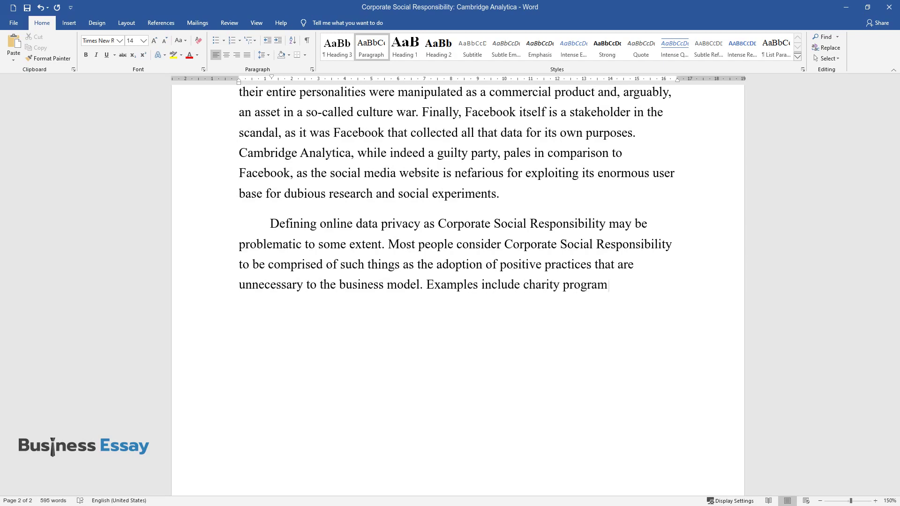
pyautogui.write('s,')
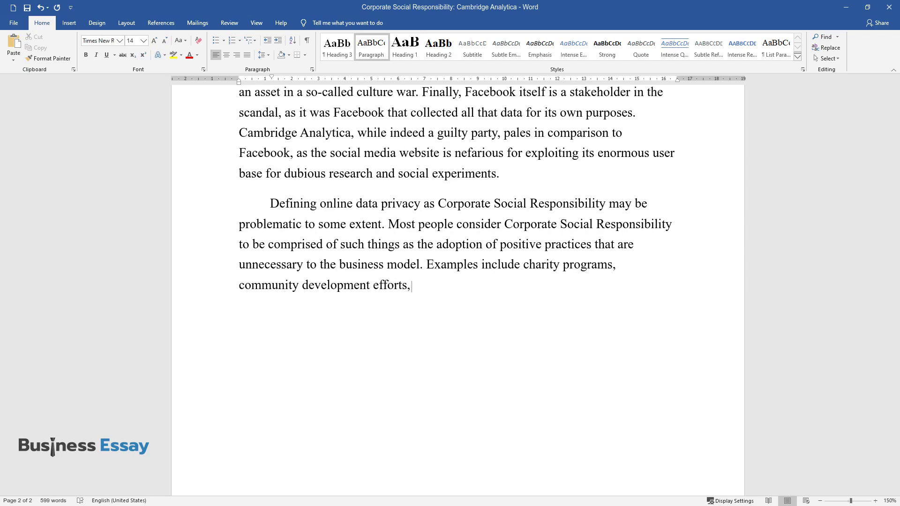
pyautogui.write(' community development efforts, and increased employee benefits. ')
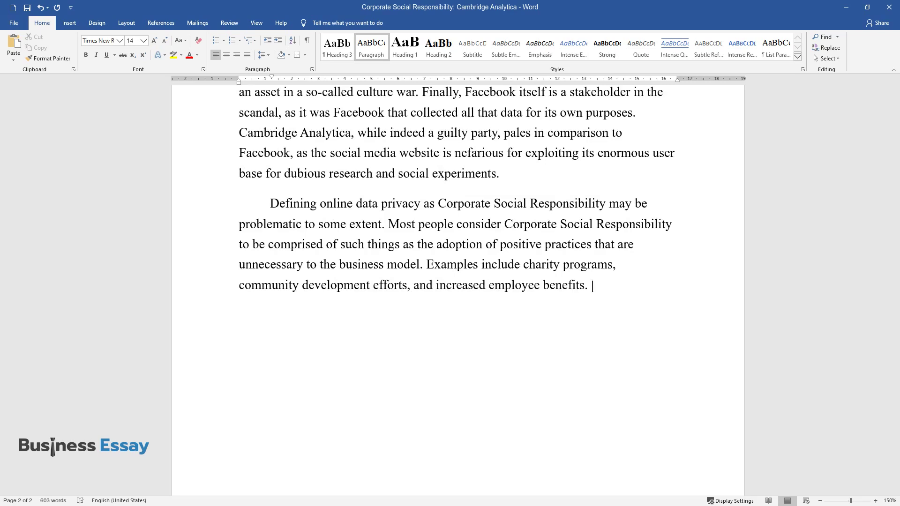
pyautogui.write('Ensuring data safety and online p')
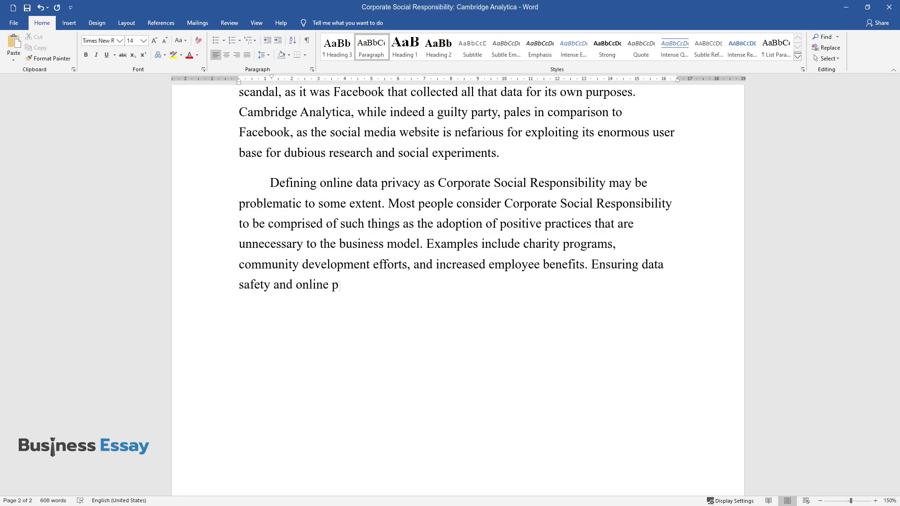
pyautogui.write('rivacy during the use of the webs')
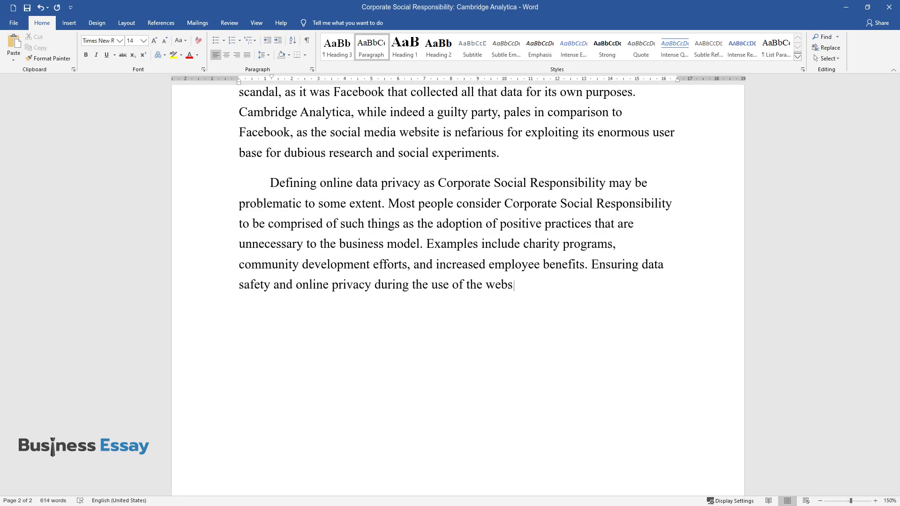
pyautogui.write('ite could fall into the same category as producing')
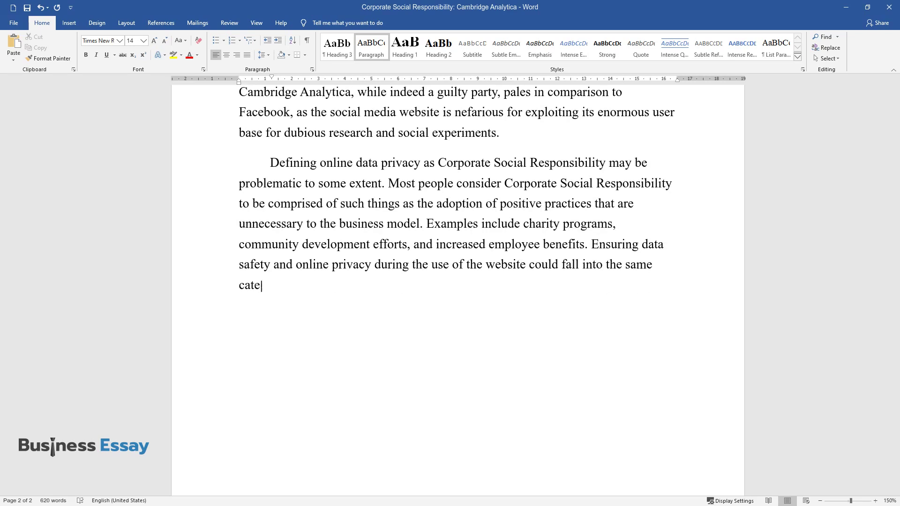
pyautogui.write(' phones that do ')
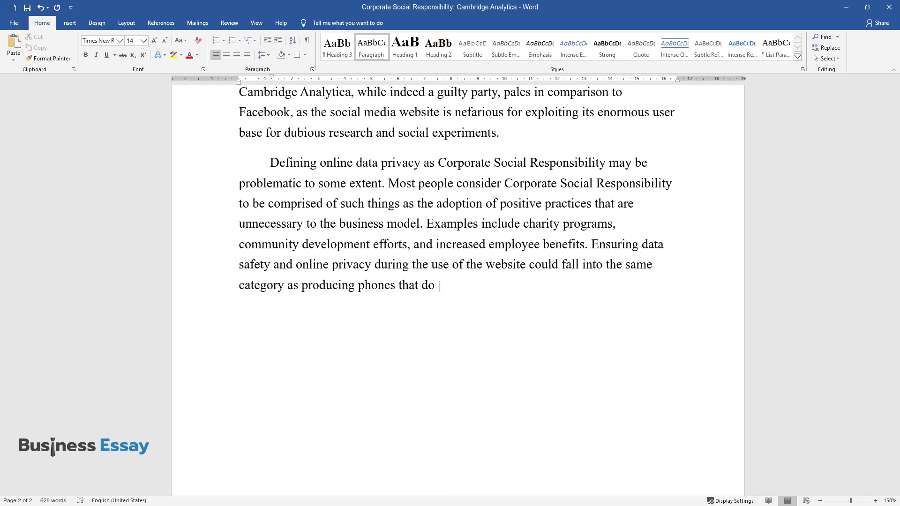
pyautogui.write("not explode in the users' hands or cough medicine that does")
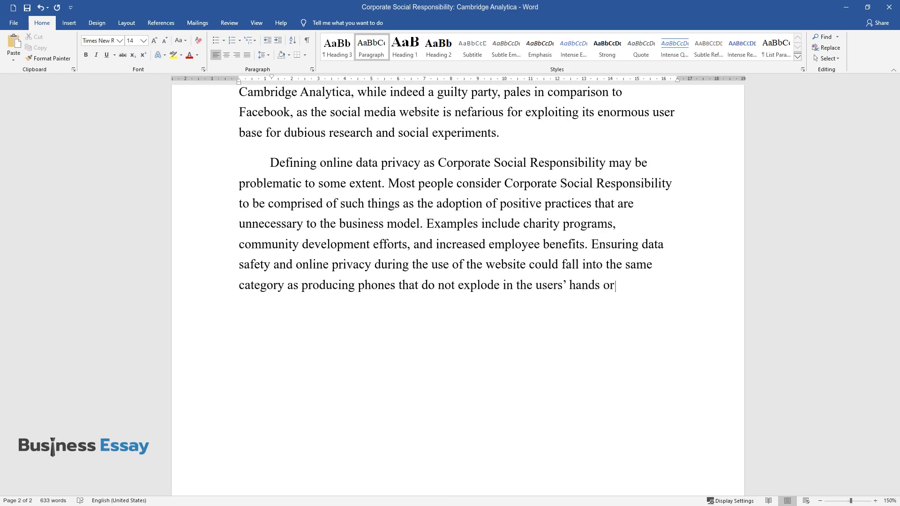
pyautogui.write(' not caus')
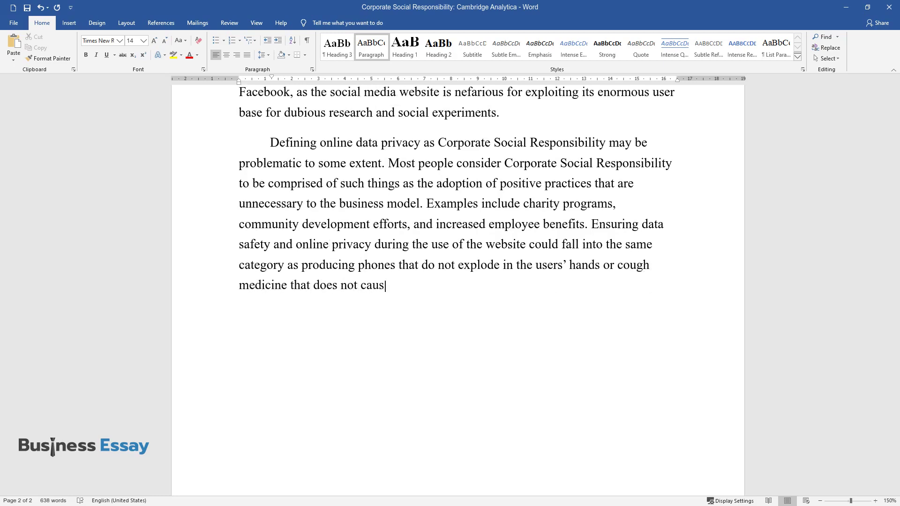
pyautogui.write("e cancer. However, Carroll's CSR Pyramid describes several")
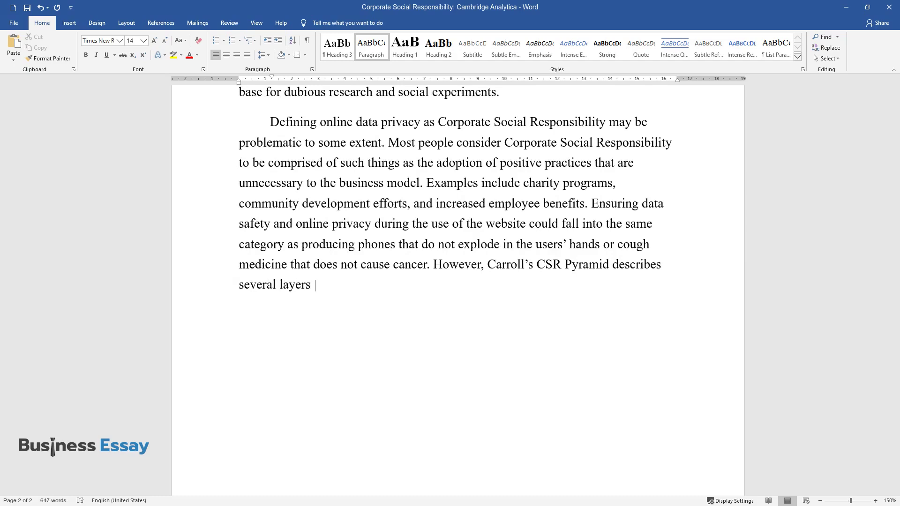
pyautogui.write(' layers of social responsibility, two of w')
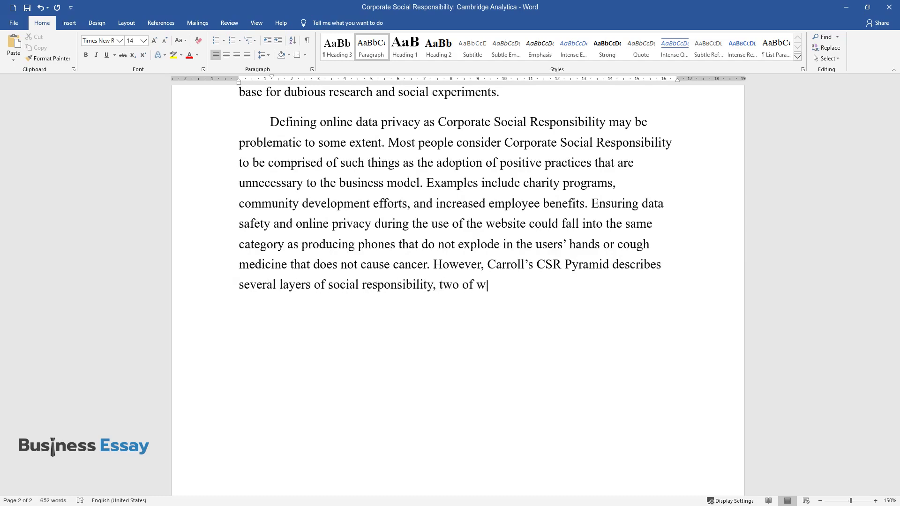
pyautogui.write('hich are legal responsibility and')
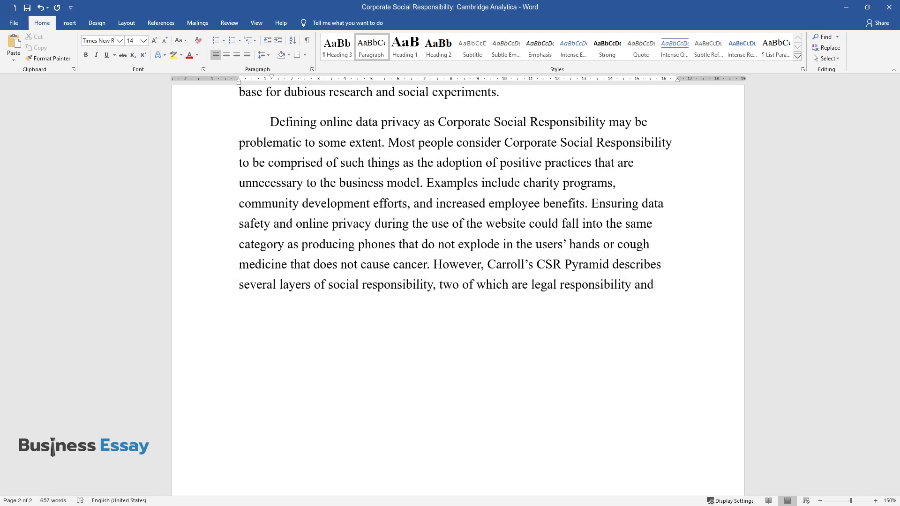
pyautogui.write(' ethical responsibility.')
pyautogui.press('Return')
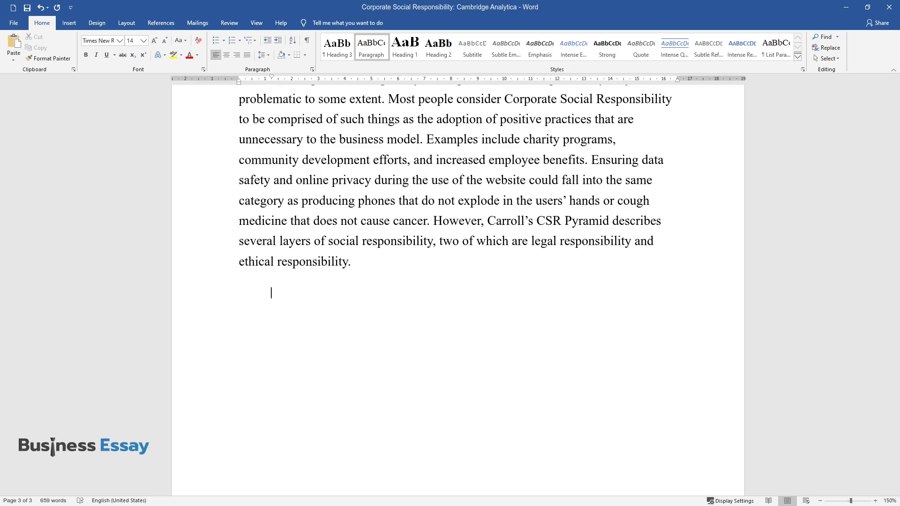
# - Add the paragraph on users' legal rights to expression and privacy, ending 'CSR Pyramid.'
pyautogui.write('Legally, users have t')
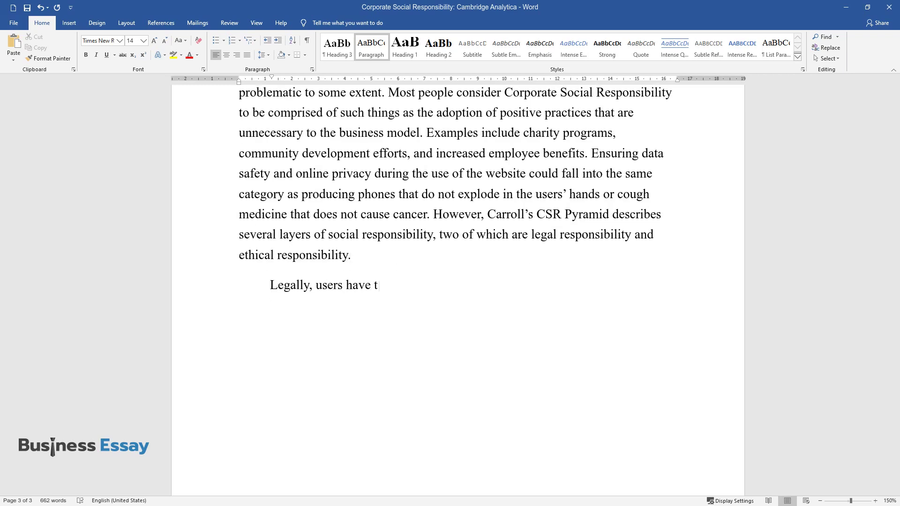
pyautogui.write('he right to freedom of expression a')
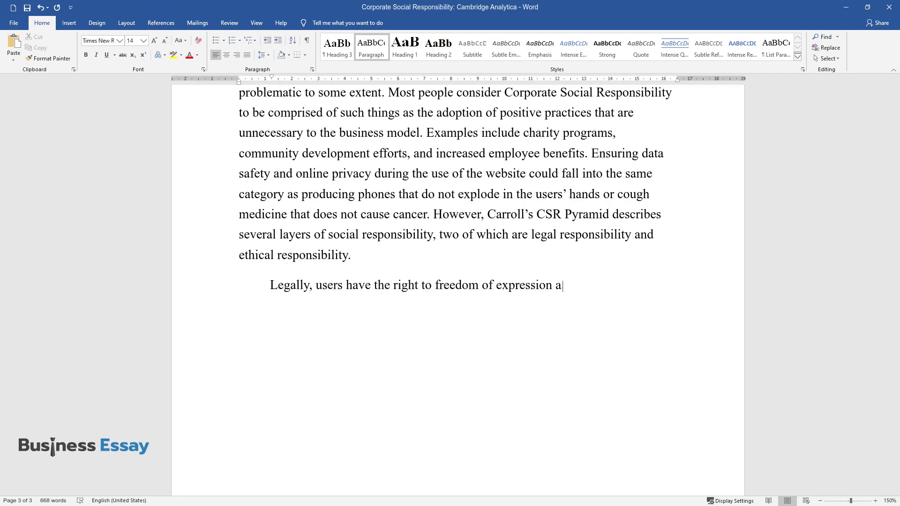
pyautogui.write('nd privacy, which may be violated ')
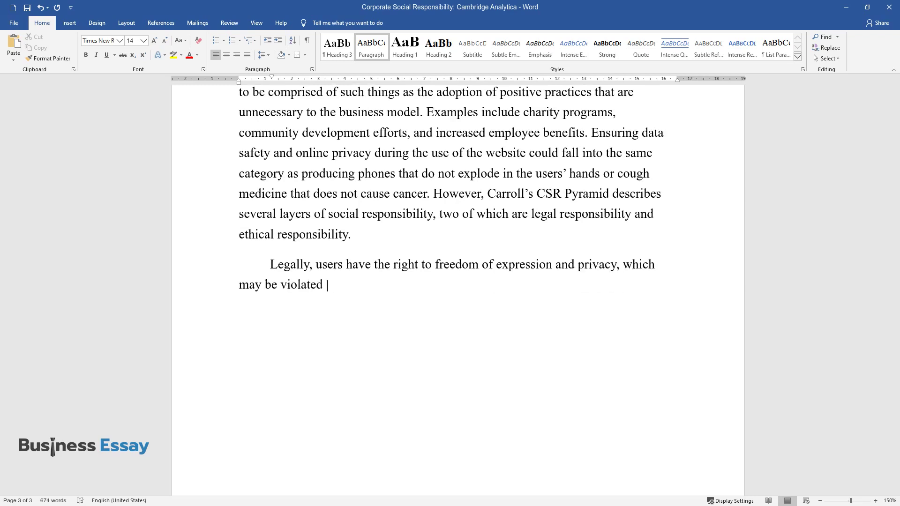
pyautogui.write('by Facebook’s non-consensual data c')
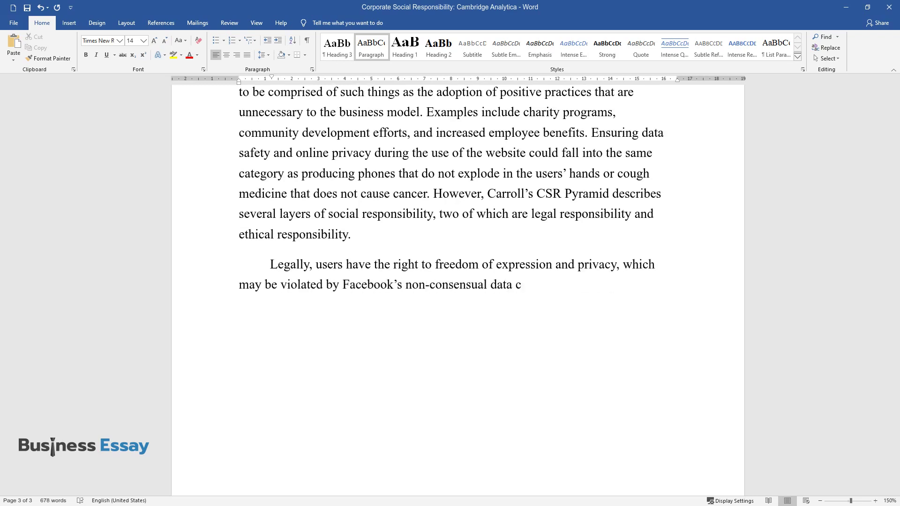
pyautogui.write('ollection, and selective suppression and am')
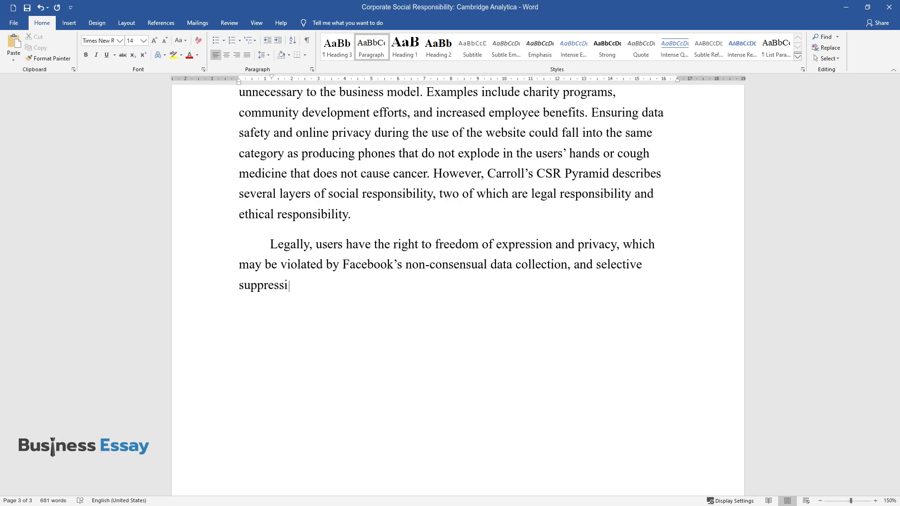
pyautogui.write('plification of political ')
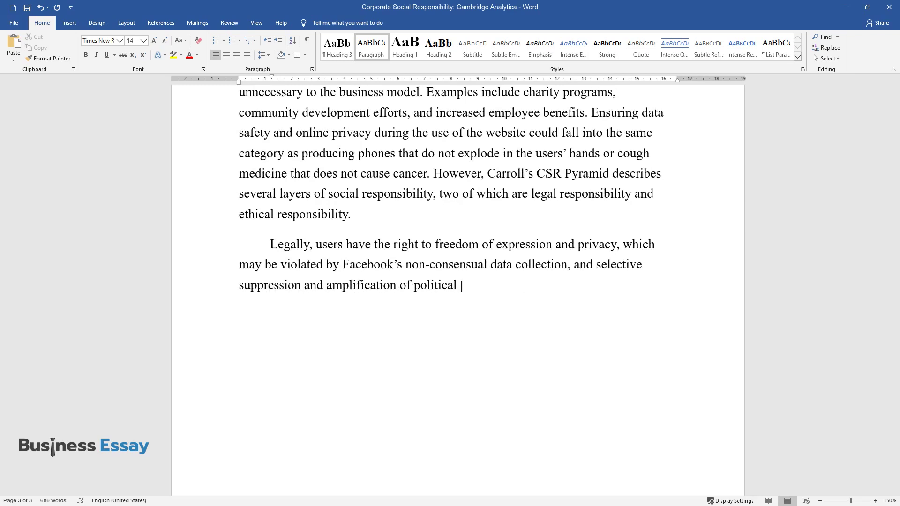
pyautogui.write('messages. While the legal side of t')
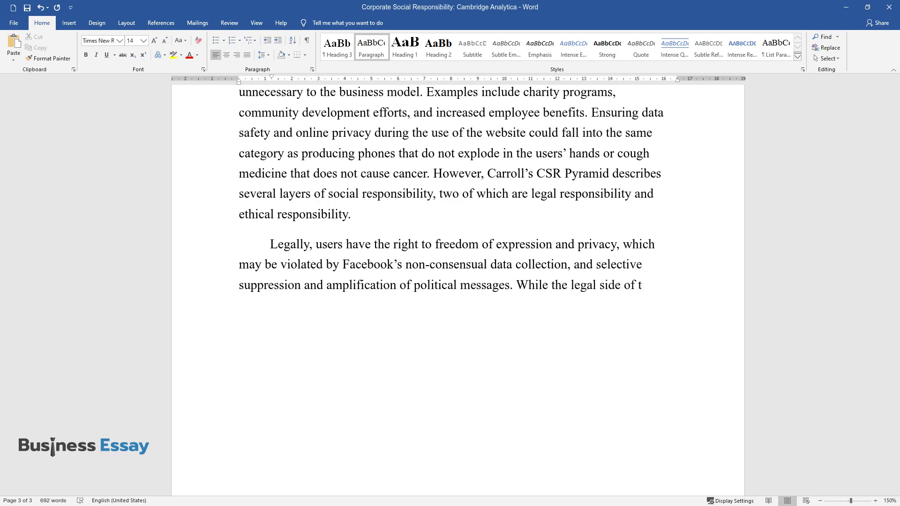
pyautogui.write('he issue may be u')
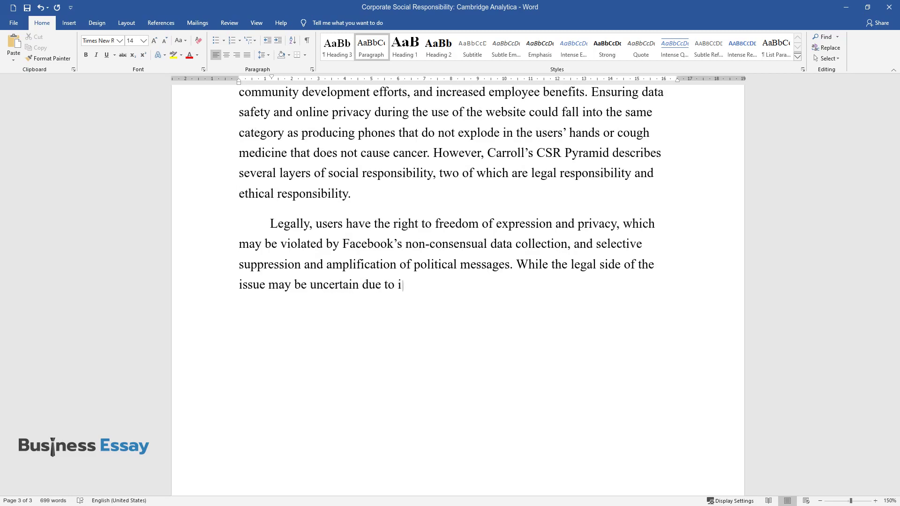
pyautogui.write('ncertain due to its novelty, it is ethically unjust')
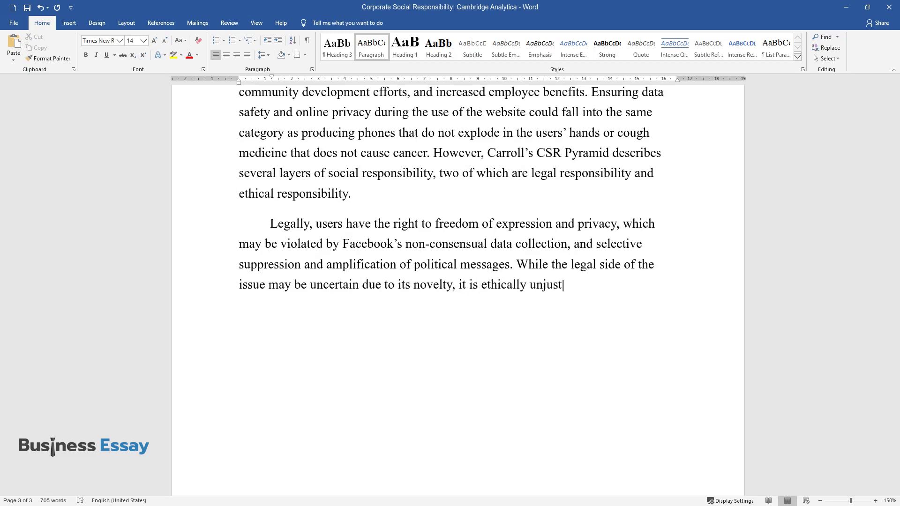
pyautogui.write(' and harmful, which falls squarely into the ethical r')
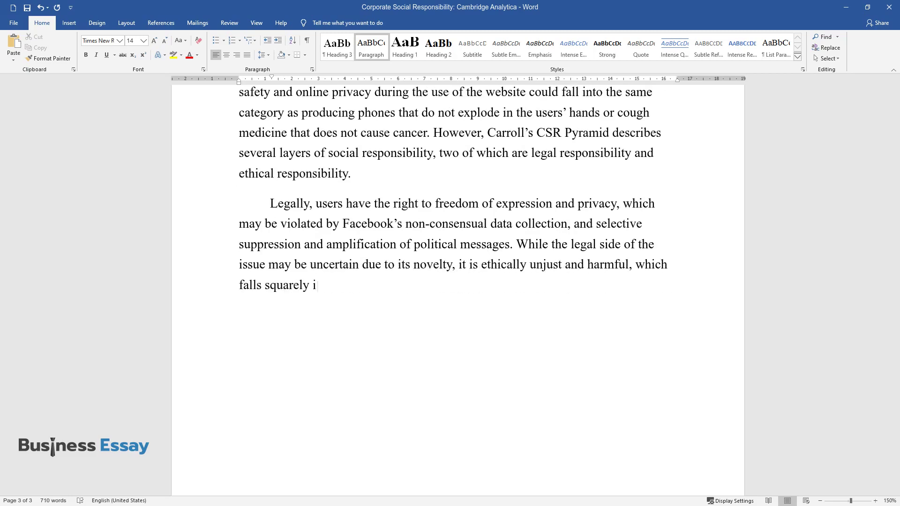
pyautogui.write('esponsibility par')
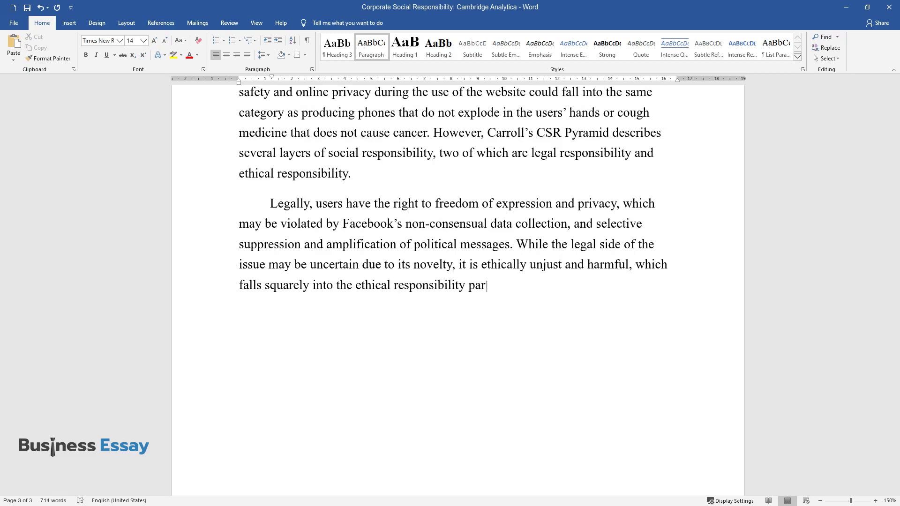
pyautogui.write('t of the CSR Pyramid.')
pyautogui.press('Return')
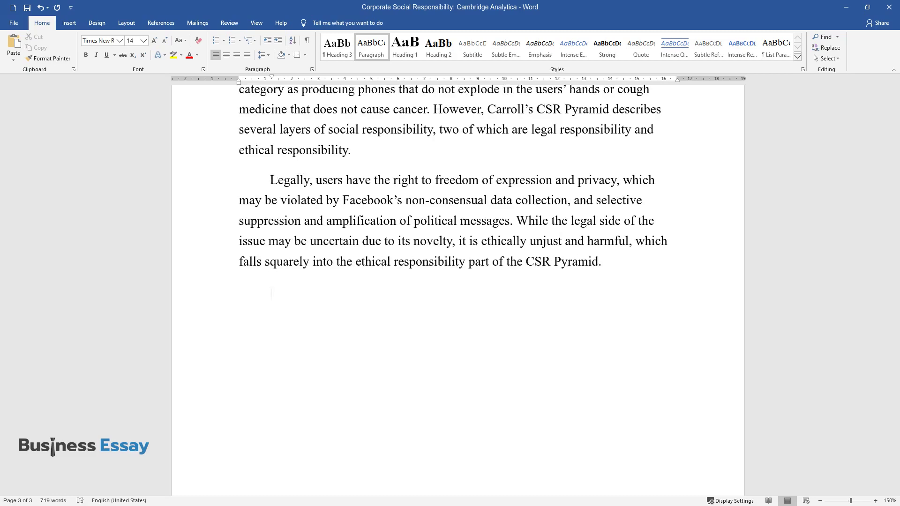
# - Add the cynical-motives paragraph, ending 'merely be damage control for them.'
pyautogui.write('There is a cynical poi')
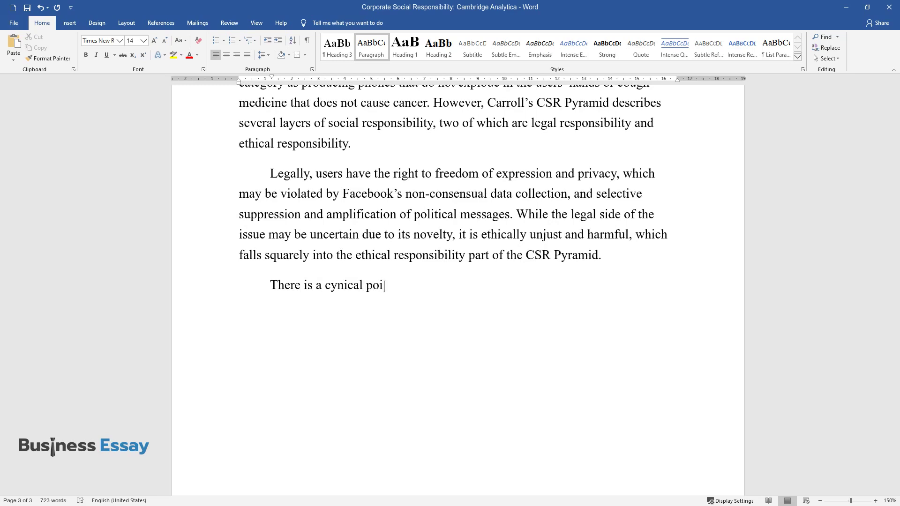
pyautogui.write('nt of view that businesses do not ')
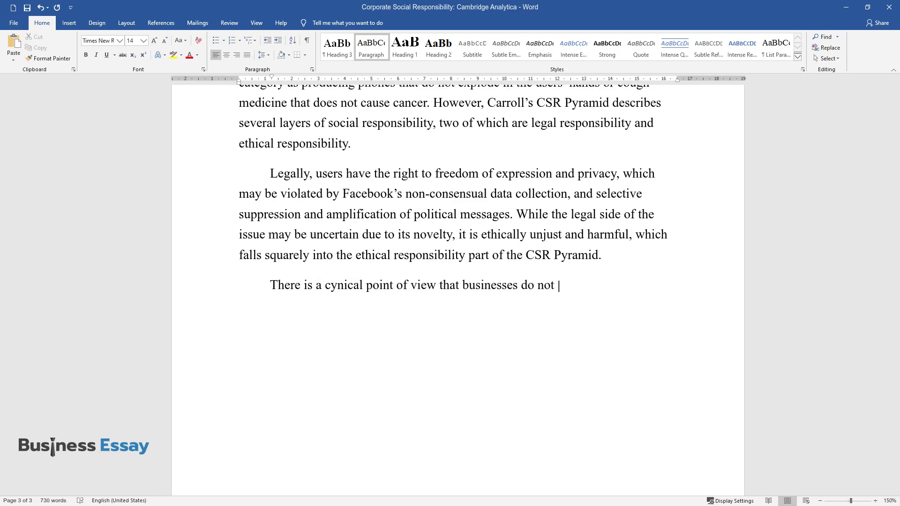
pyautogui.write('engage in Corporate Social Respons')
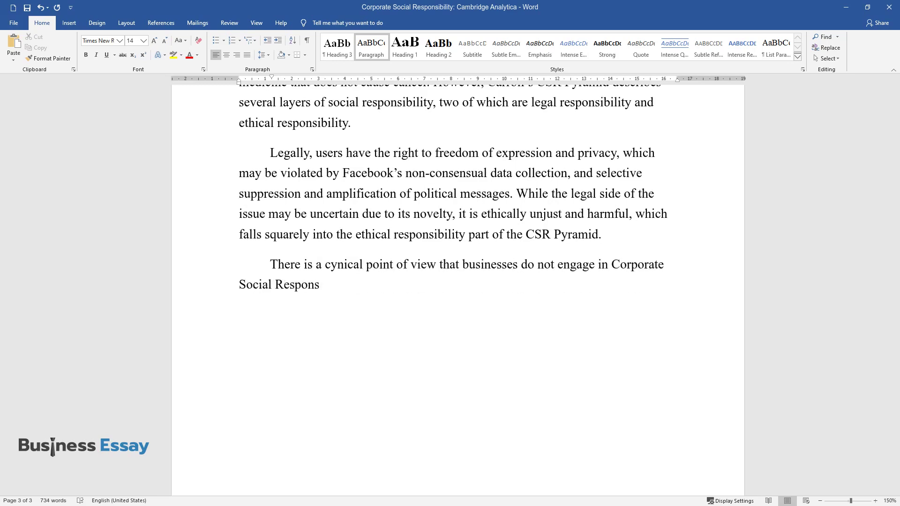
pyautogui.write('ibility out of kindness. Sometimes')
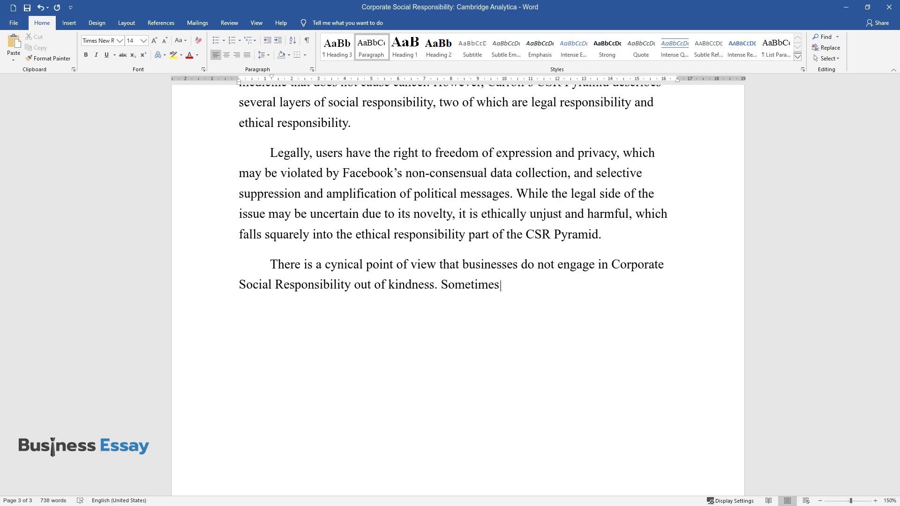
pyautogui.write(', what leads them to adopt these practices')
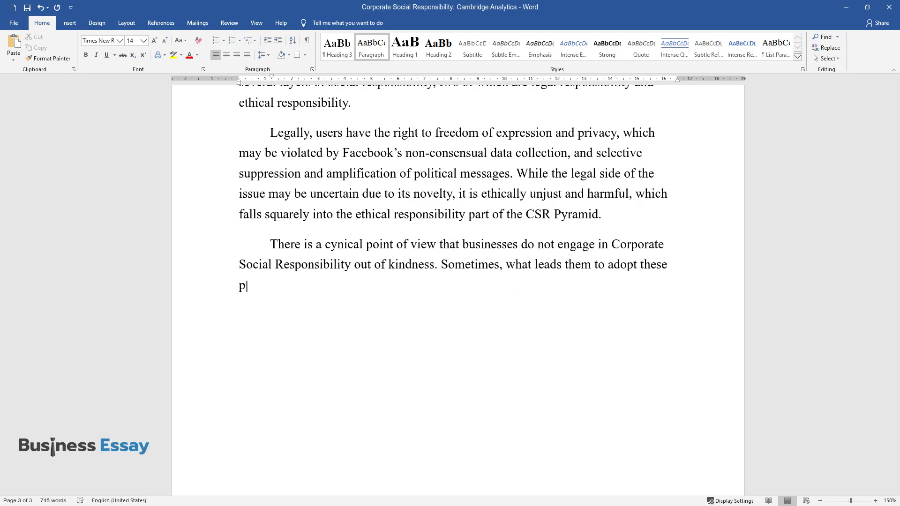
pyautogui.write(' is the PR crisis and the ')
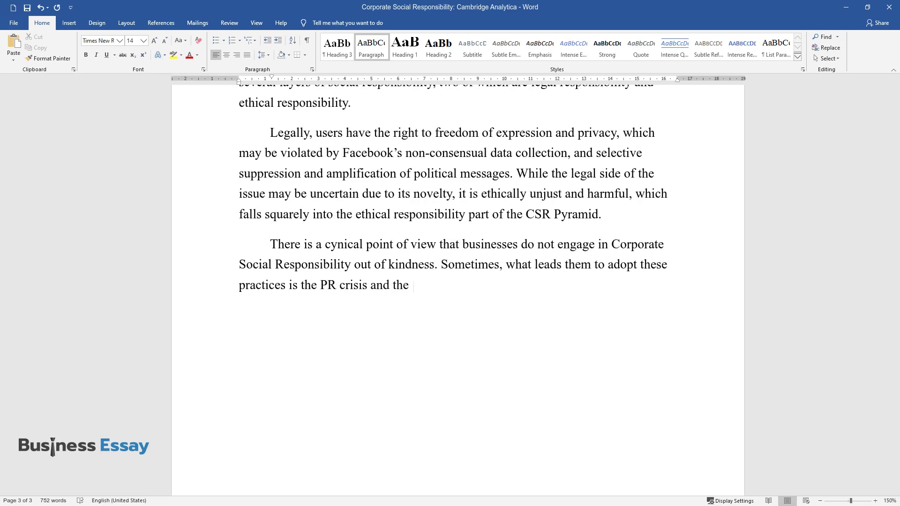
pyautogui.write('plummeting stock. It appears to be')
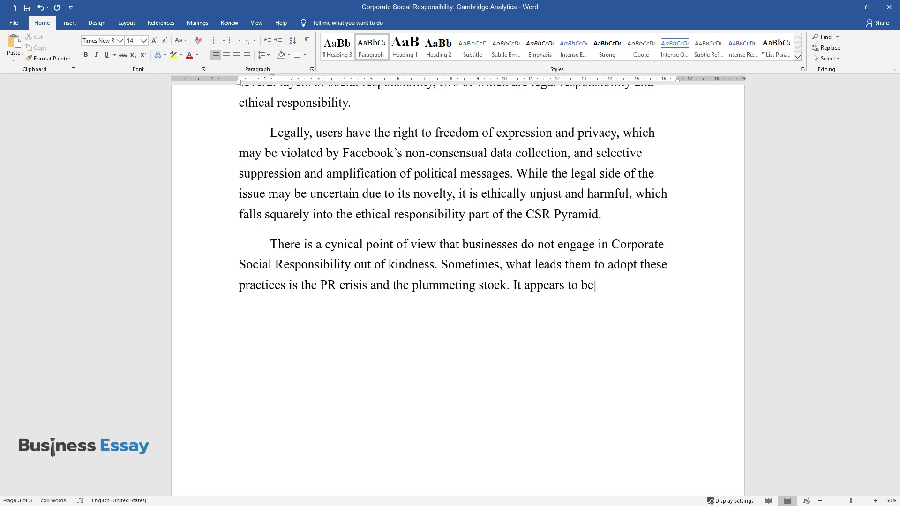
pyautogui.write(' the case with Facebook,')
pyautogui.write(' as the c')
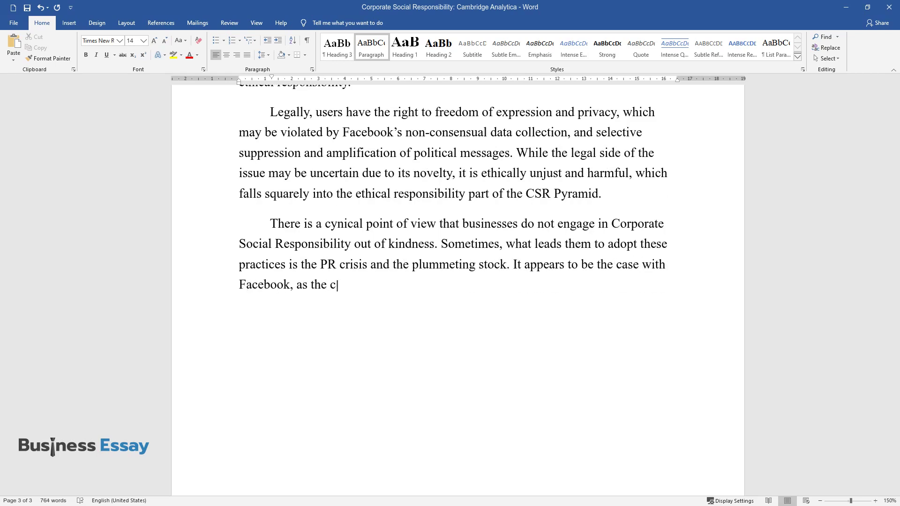
pyautogui.write('ompany is notorious for doing unet')
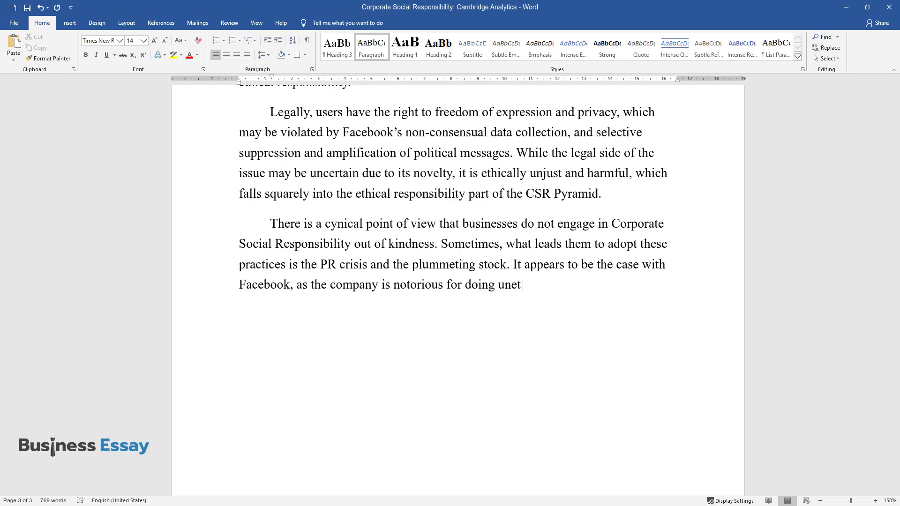
pyautogui.write('hical research on its unsuspecting public.')
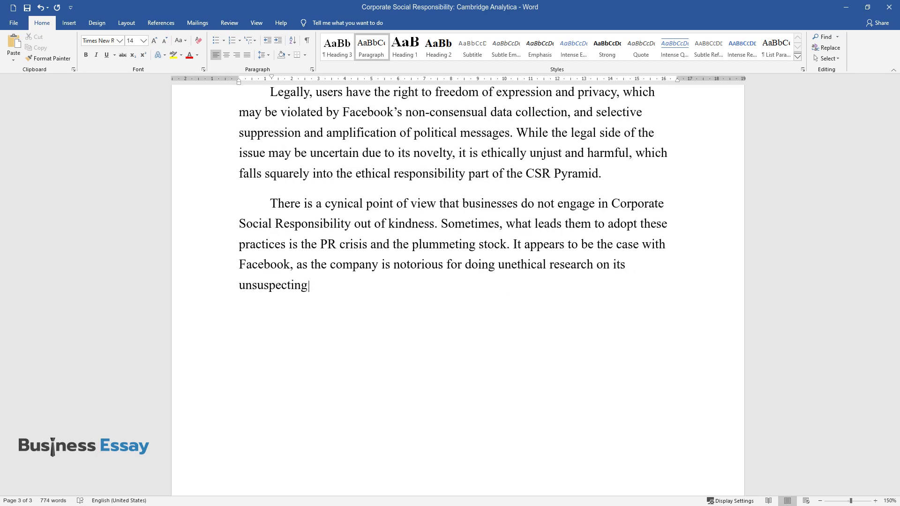
pyautogui.write(' In this case, the crisis ')
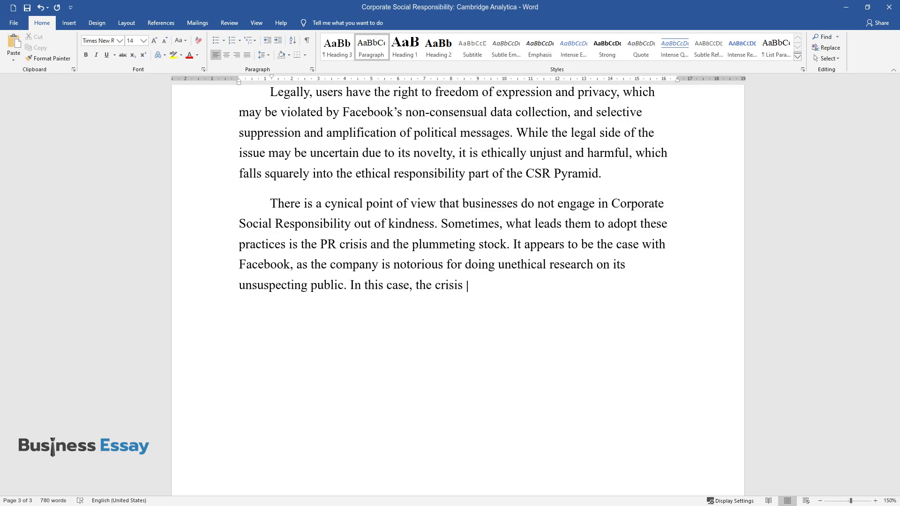
pyautogui.write('was not the fact that some rogue a')
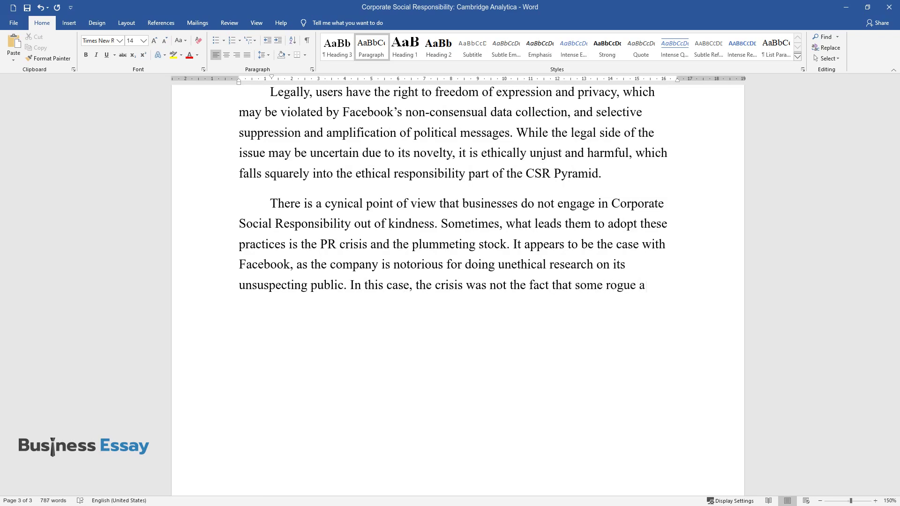
pyautogui.write('ctors illegally procured in-depth')
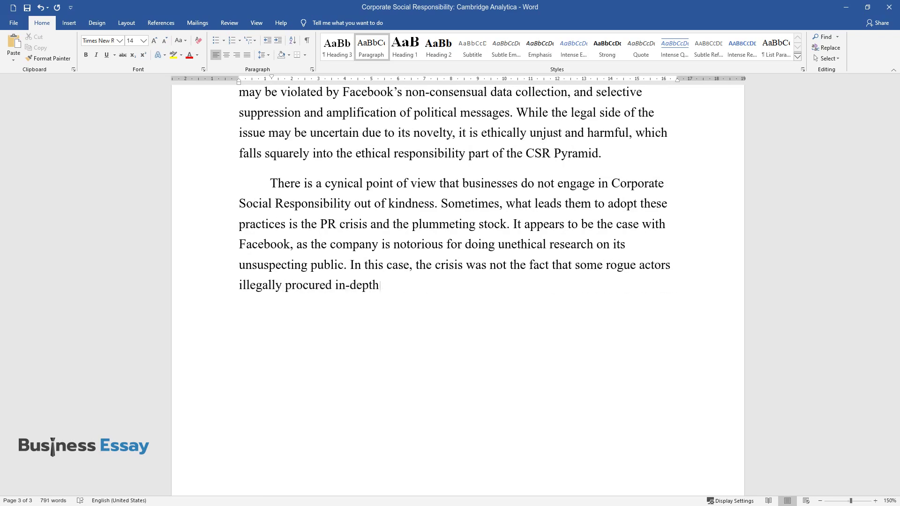
pyautogui.write(' personal data of tens of millions')
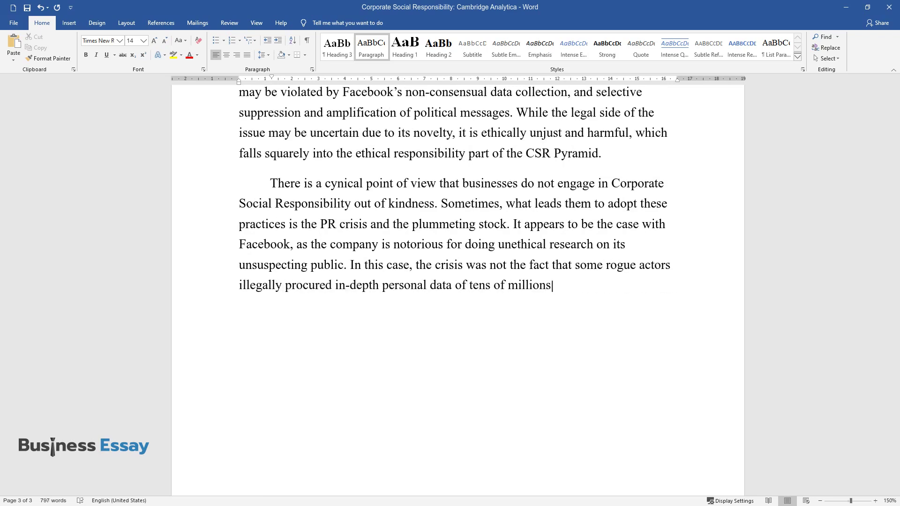
pyautogui.write(' of living, breathing people. The crisis wa')
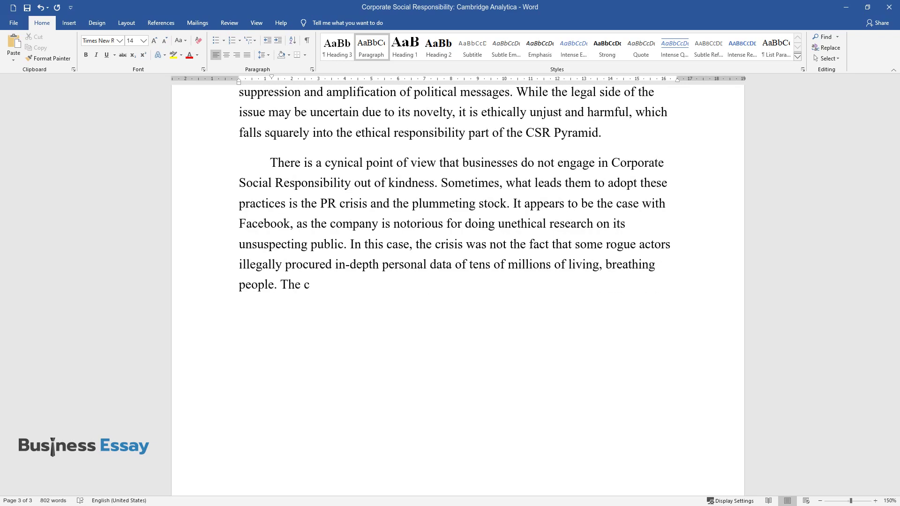
pyautogui.write('s that they got caught do')
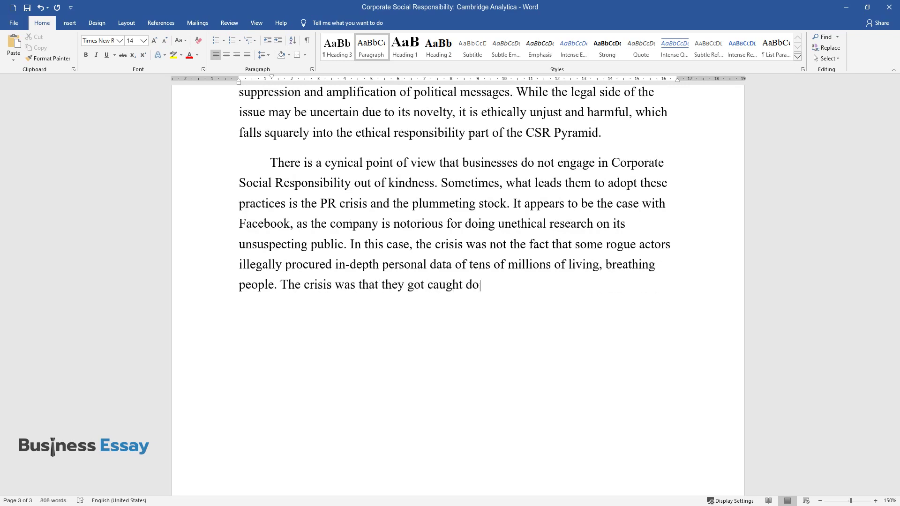
pyautogui.write('ing it, and Cambridge Analytica los')
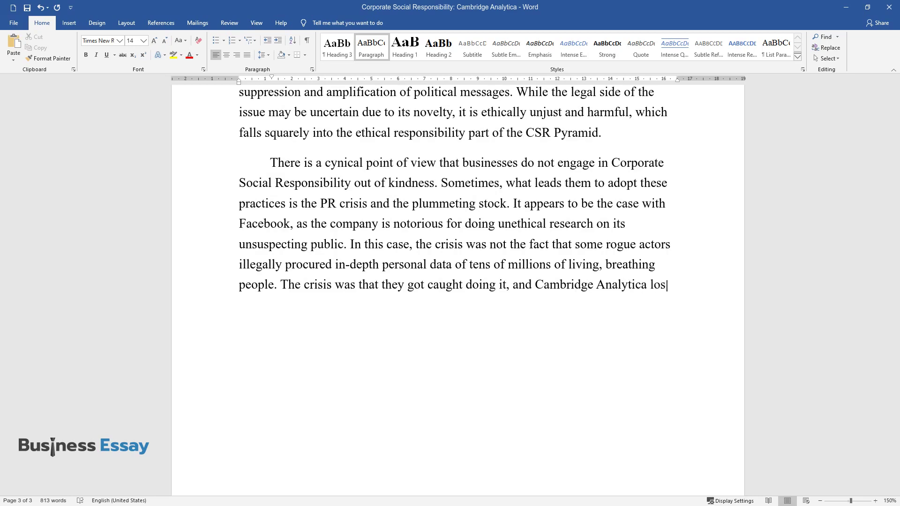
pyautogui.write('t its customers due to public out')
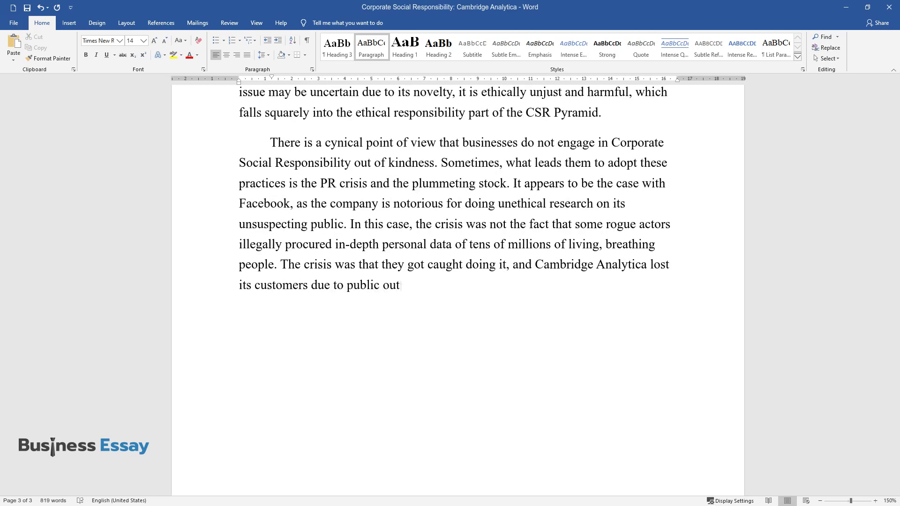
pyautogui.write('rage. Adopting an ethically-respon')
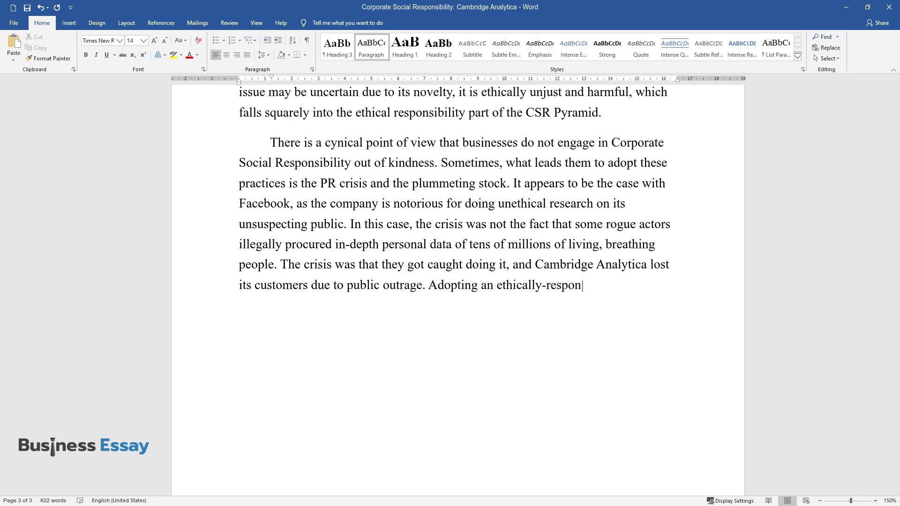
pyautogui.write('sible privacy policy would merely ')
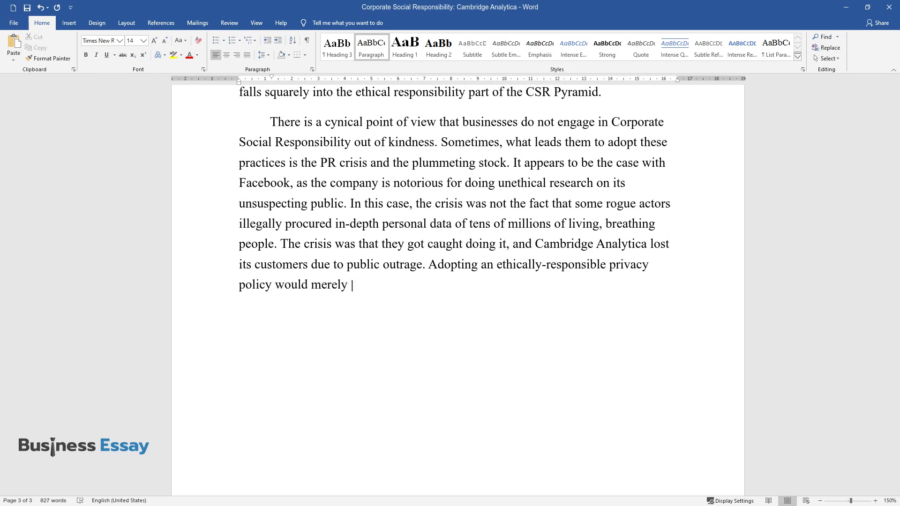
pyautogui.write('be damage control for them.')
pyautogui.press('Return')
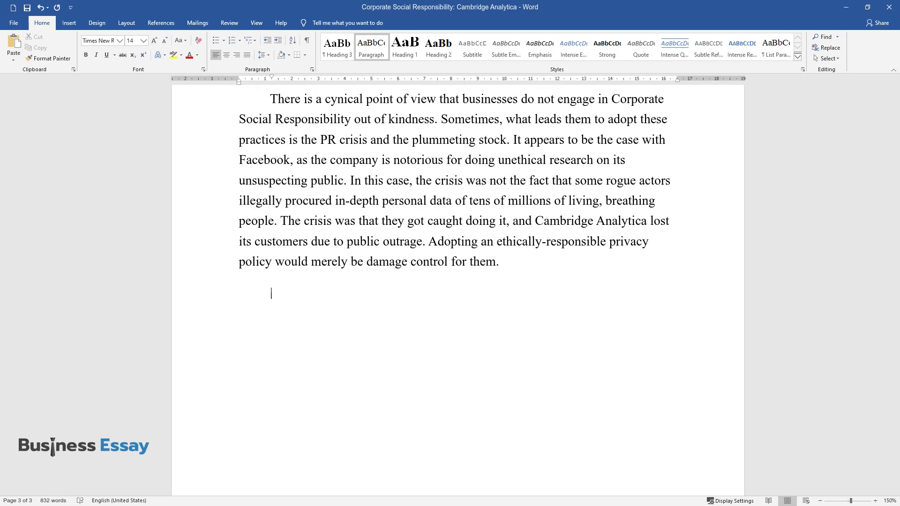
# - Add the data-driven business paragraph citing Orlitzky, ending 'what happened to Cambridge Analytica.'
pyautogui.write('For any digita')
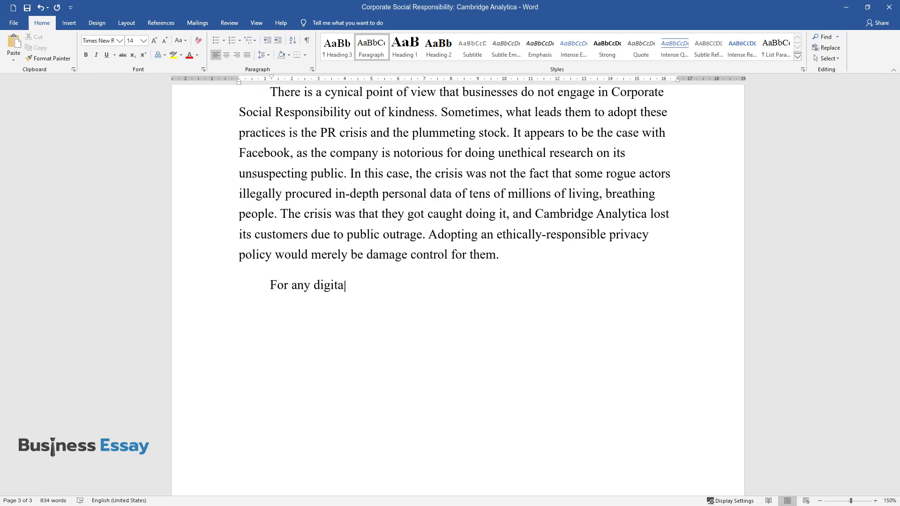
pyautogui.write('lly-present business, adopting a po')
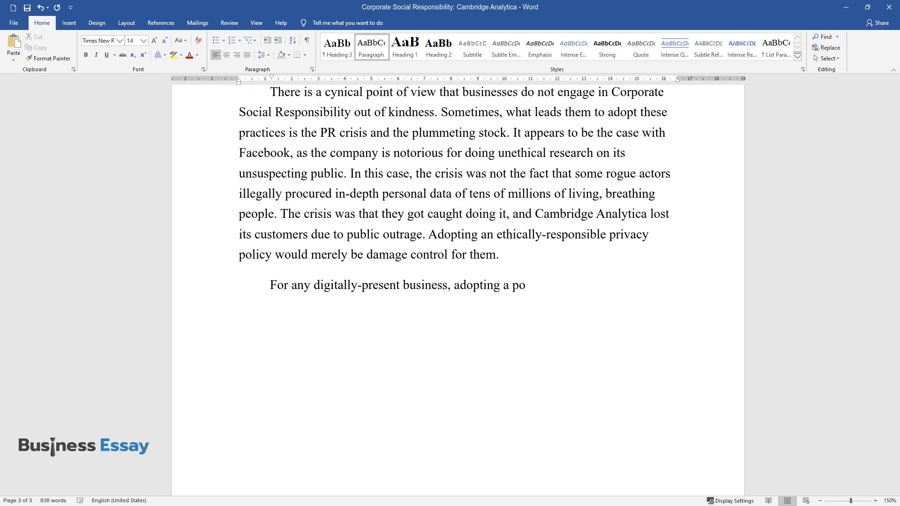
pyautogui.write('licy that does not include collect')
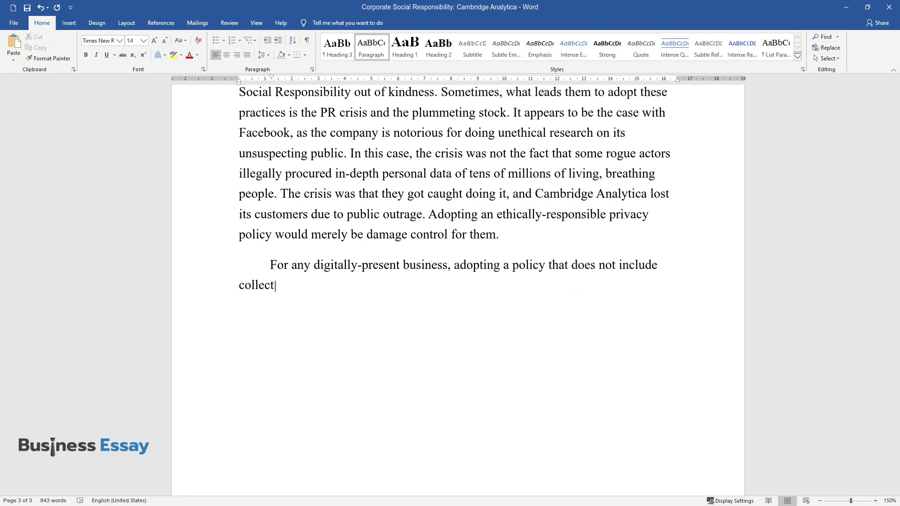
pyautogui.write('ing inordinate amounts of data shou')
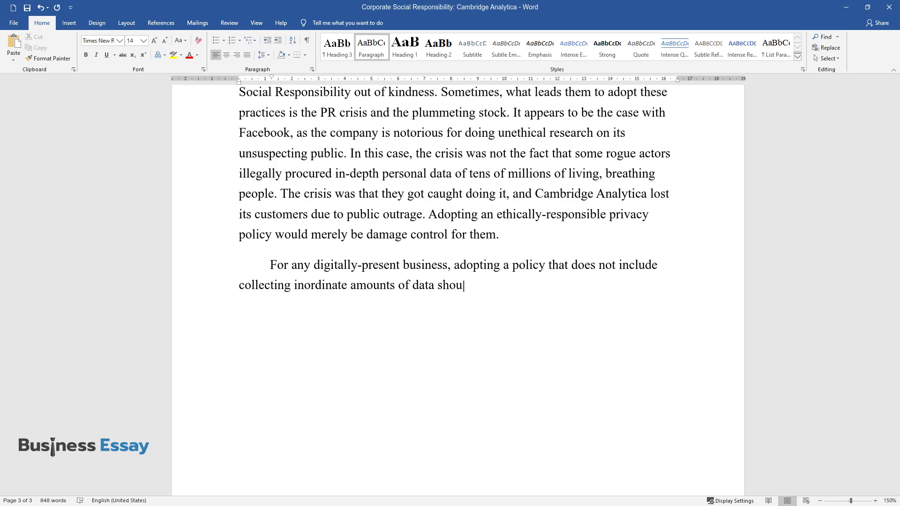
pyautogui.write('ld be an easy decision. It should')
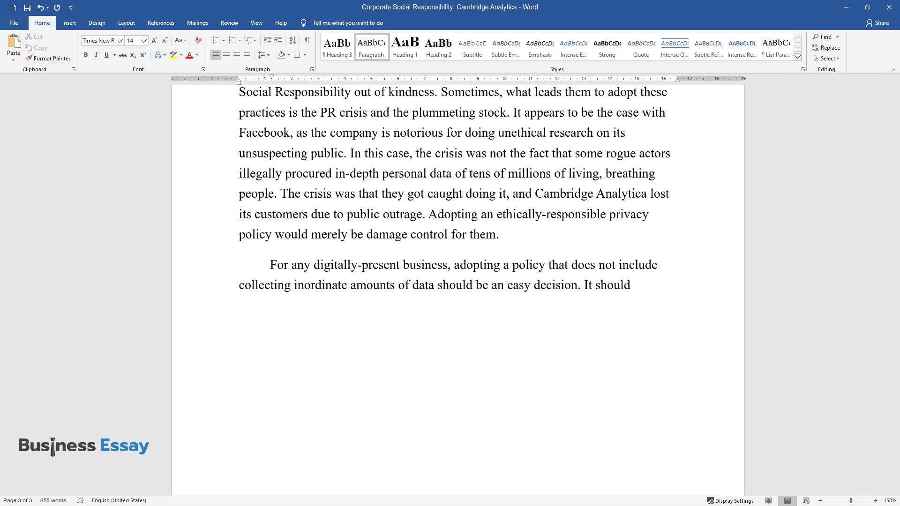
pyautogui.write(' be, but it is not, because the dat')
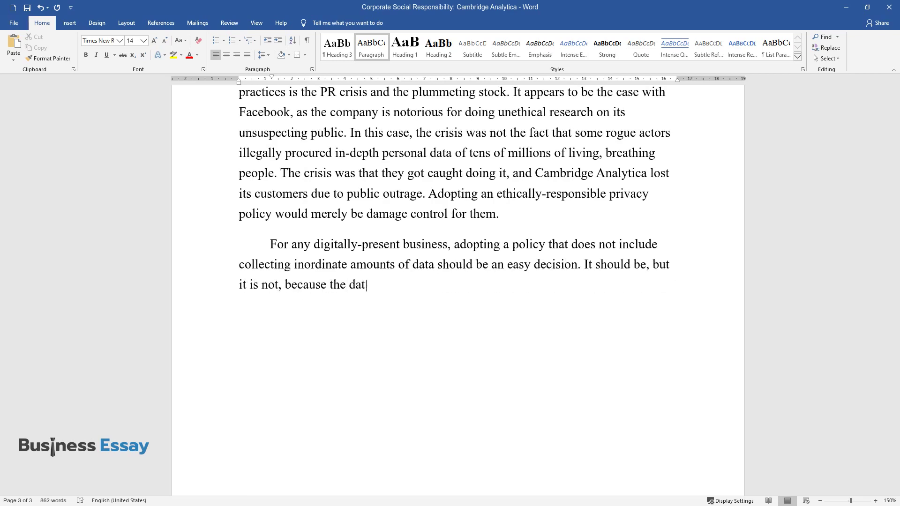
pyautogui.write('a-driven digital advertising market')
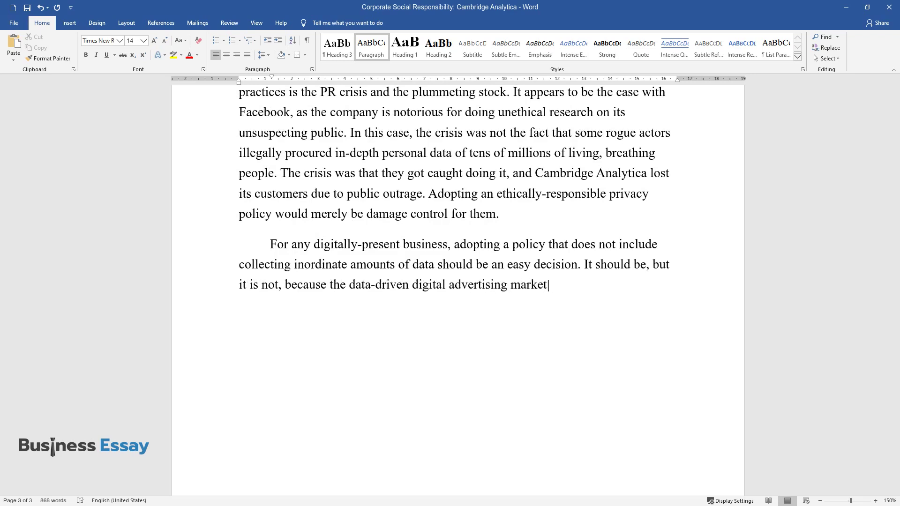
pyautogui.write(' is worth hundreds of billions of dollars. ')
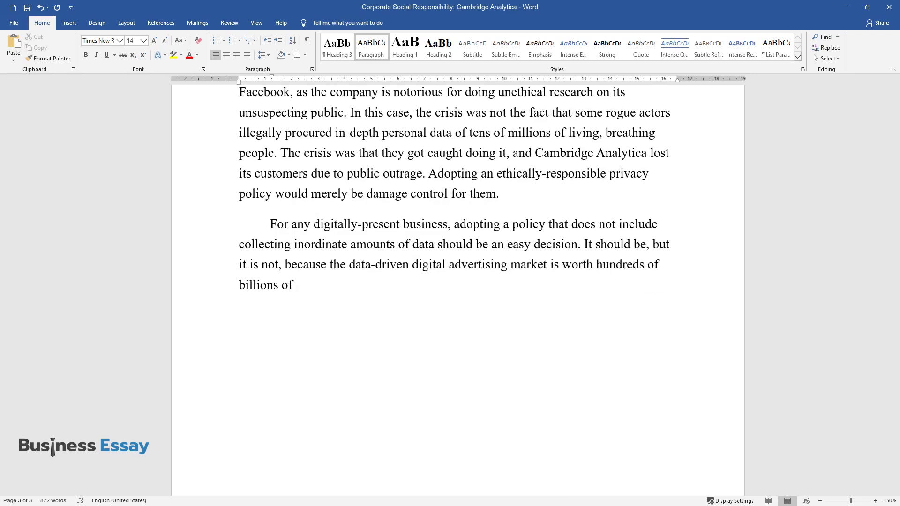
pyautogui.write('Everything from customer ')
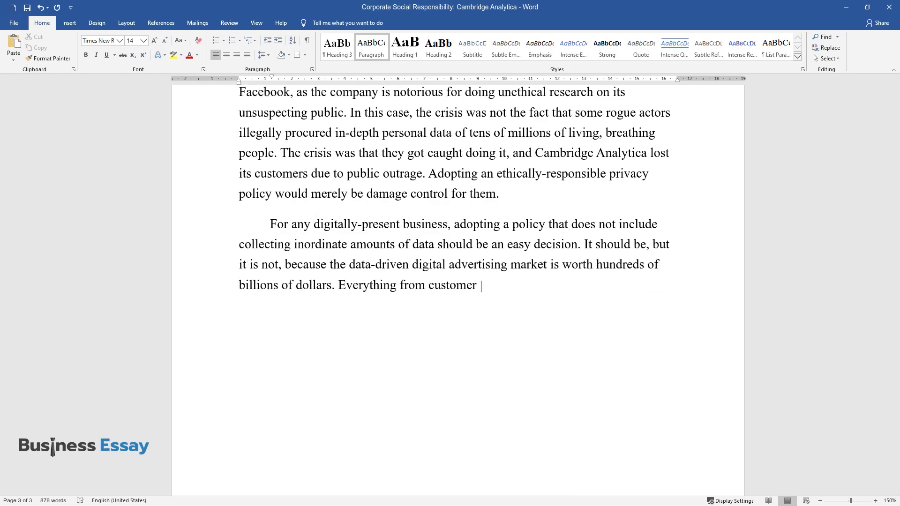
pyautogui.write('demographics to social media engagement met')
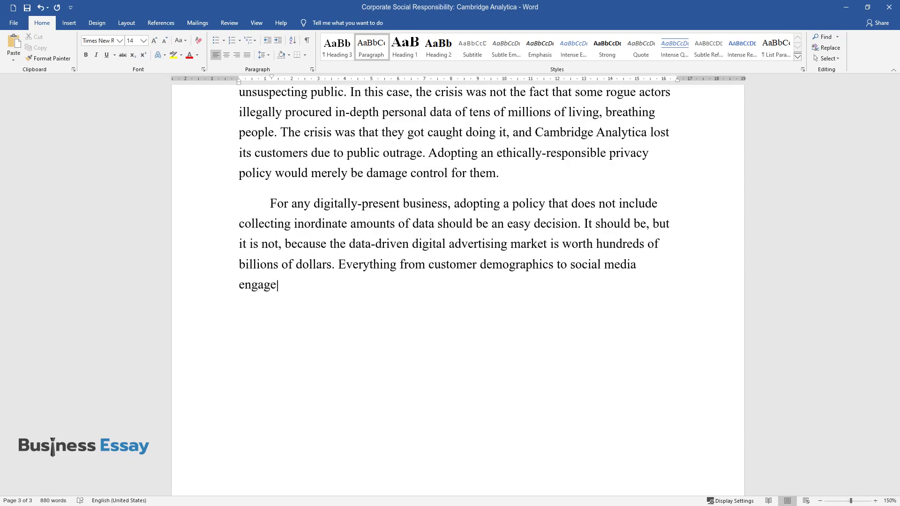
pyautogui.write('rics is a valuable asset fo')
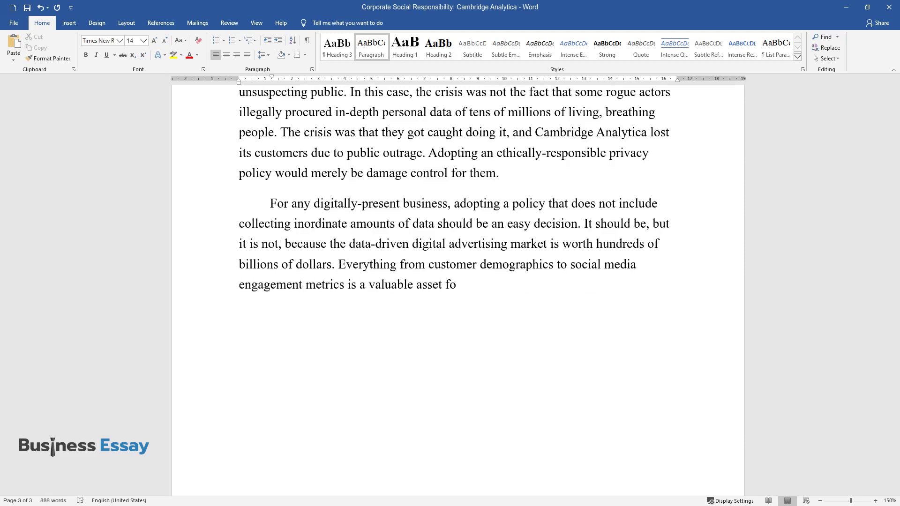
pyautogui.write('r intelligent business management.')
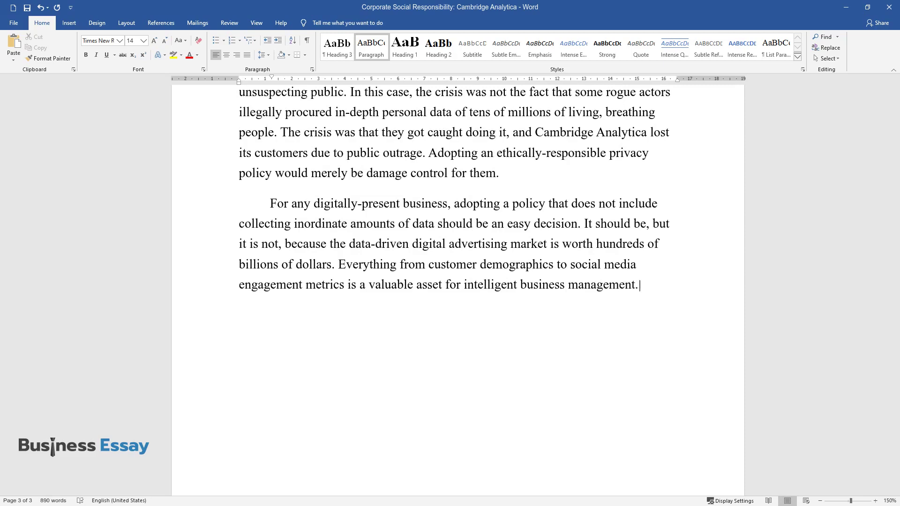
pyautogui.write(' According to Orlitzky, there is no')
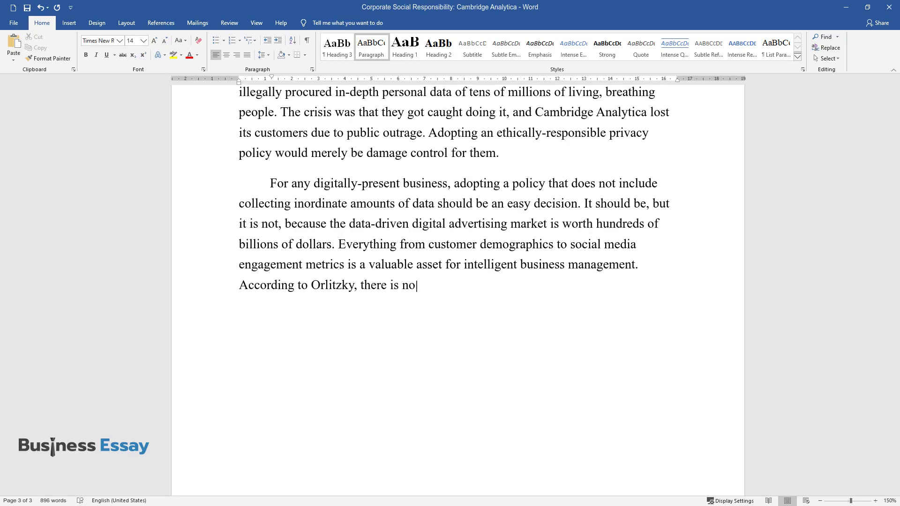
pyautogui.write(' definitive answer to whether Corp')
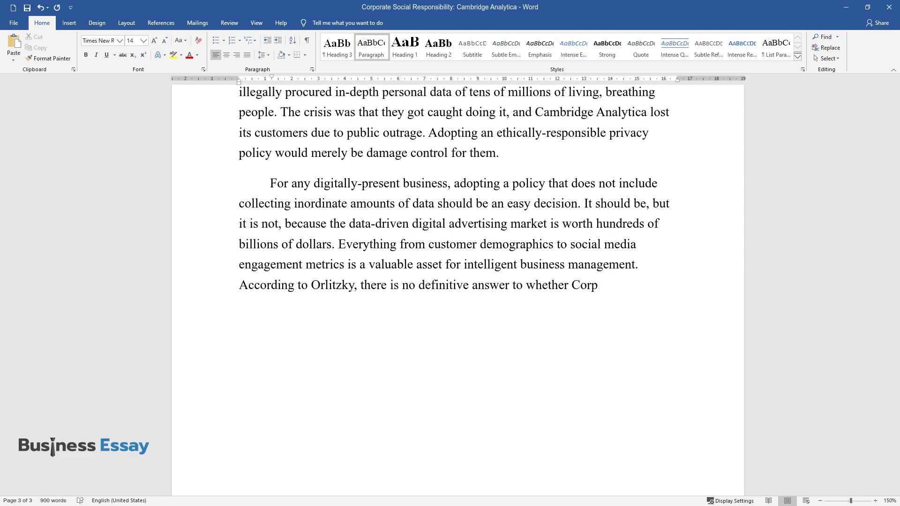
pyautogui.write('orate Social Responsibility is bene')
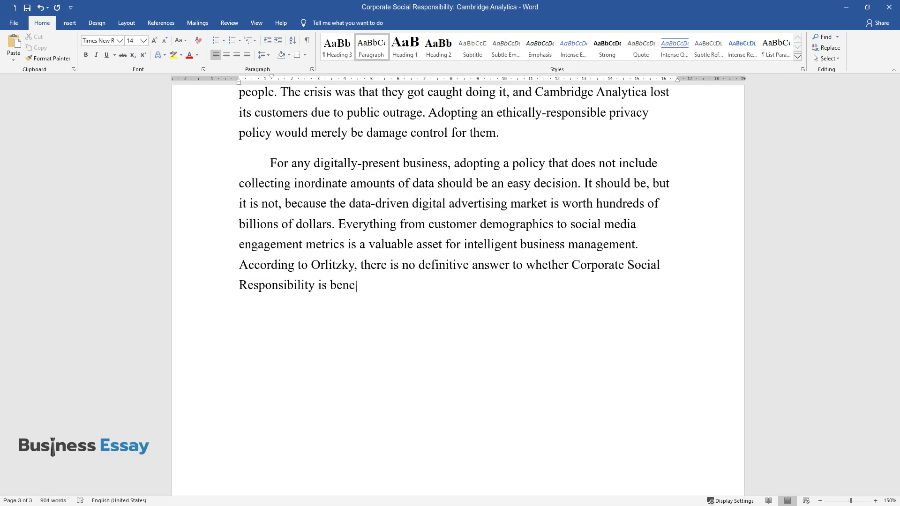
pyautogui.write('ficial to a business, has no effec')
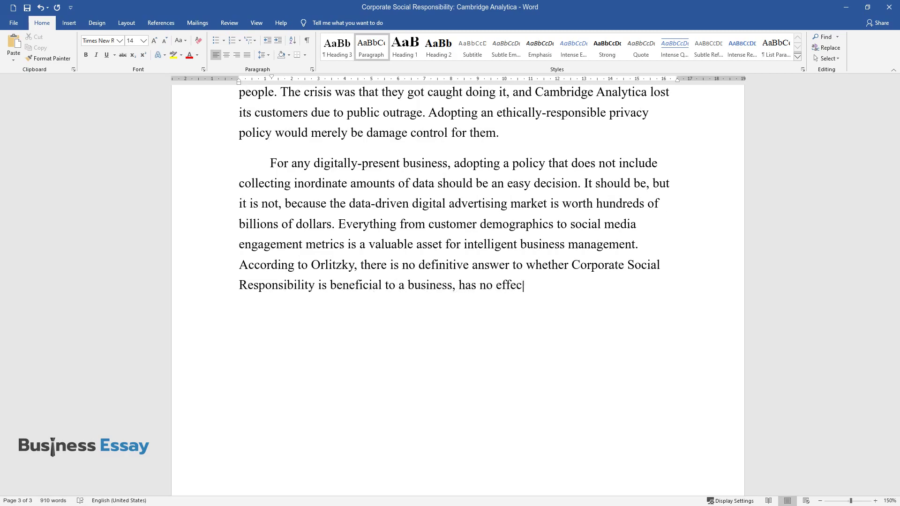
pyautogui.write('t, or can even harm it. Whether or')
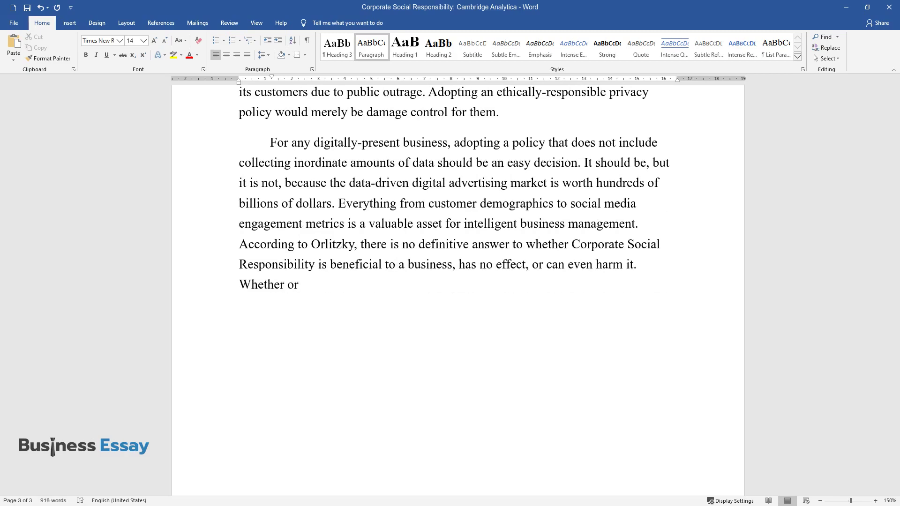
pyautogui.write(' not to draw a line on collecting s')
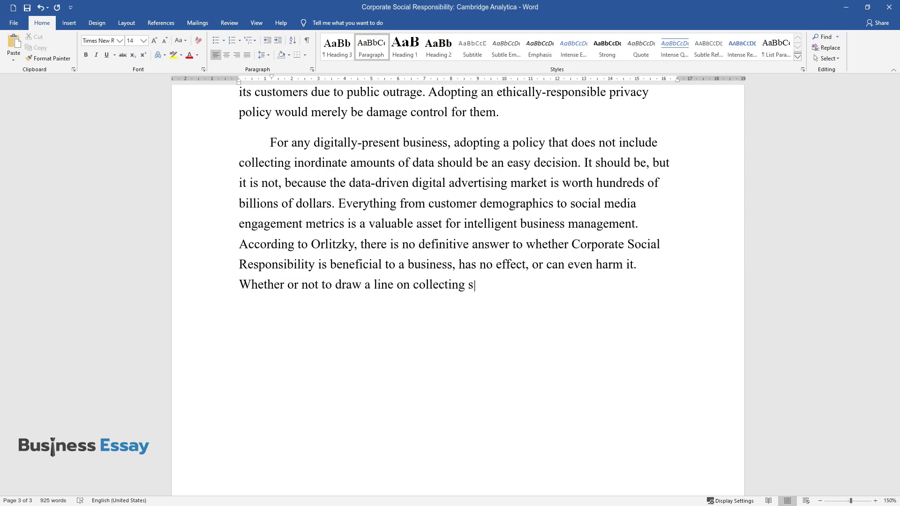
pyautogui.write('pecific user data, whether or not t')
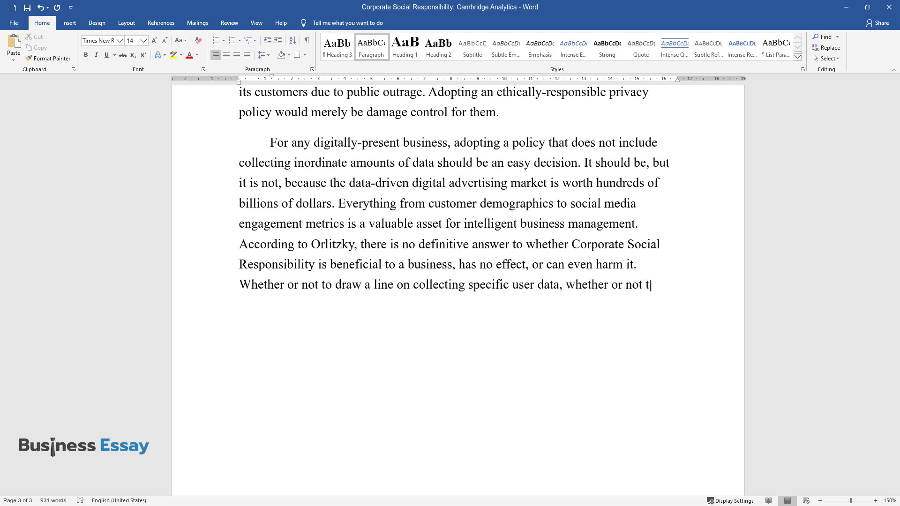
pyautogui.write('o spend increasingly large sums of')
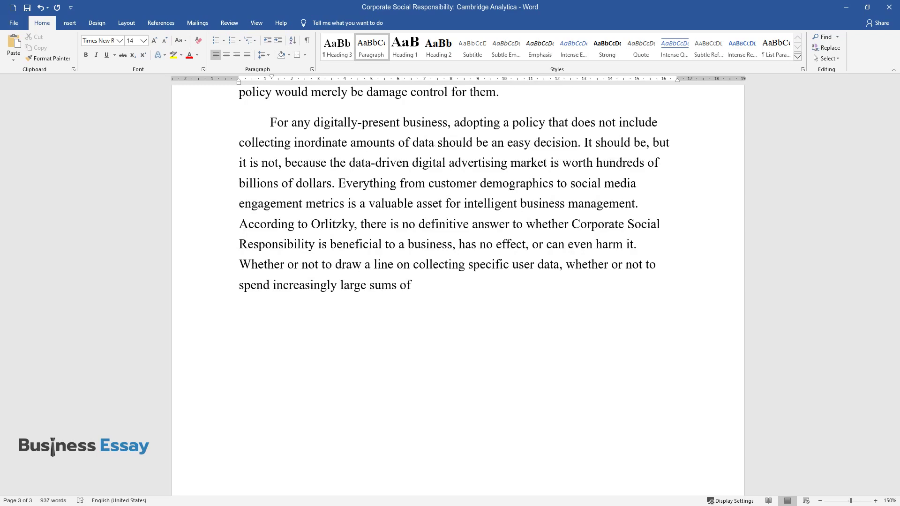
pyautogui.write(' money on cybersecurity, and wheth')
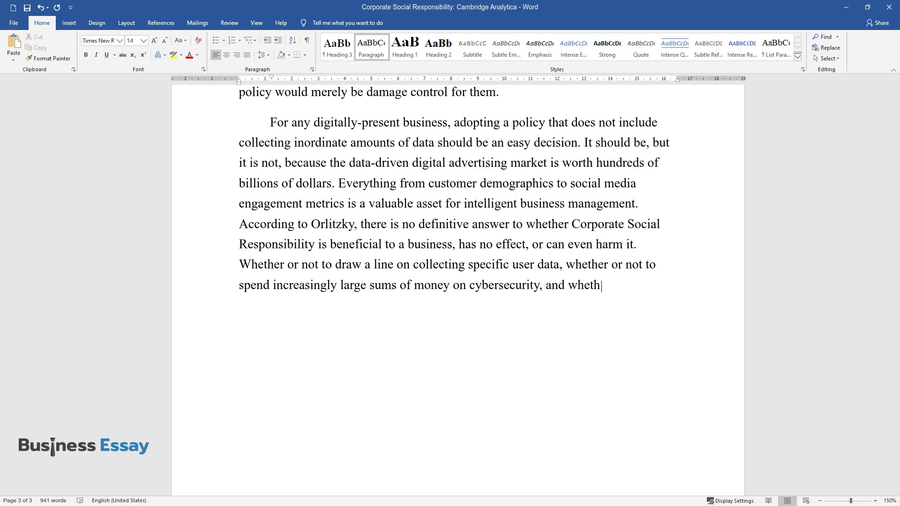
pyautogui.write('er or not to consider ethical issue')
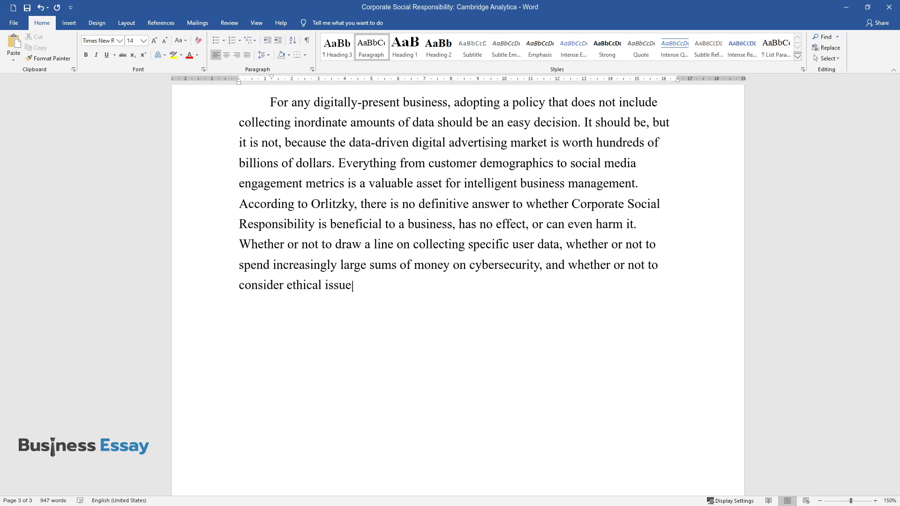
pyautogui.write('s at all are problems without solut')
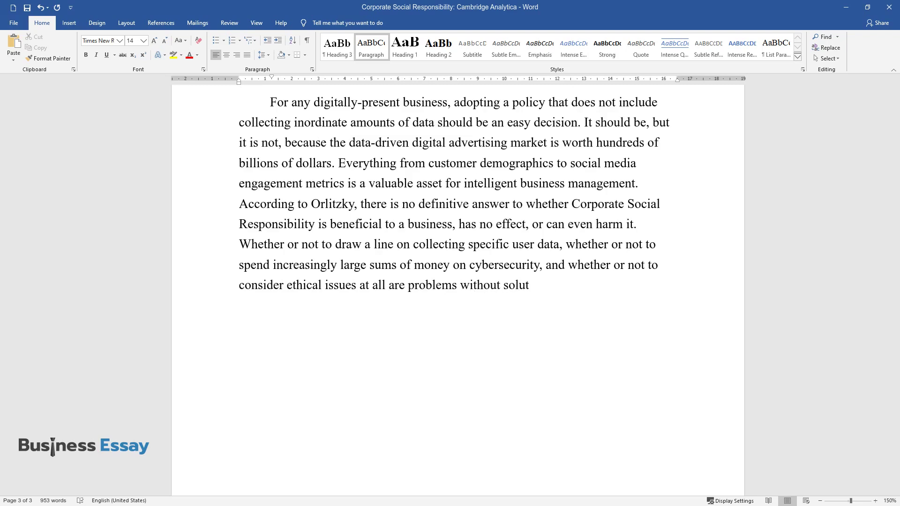
pyautogui.write('ions. The media and even the users have demonized Facebook, yet it re')
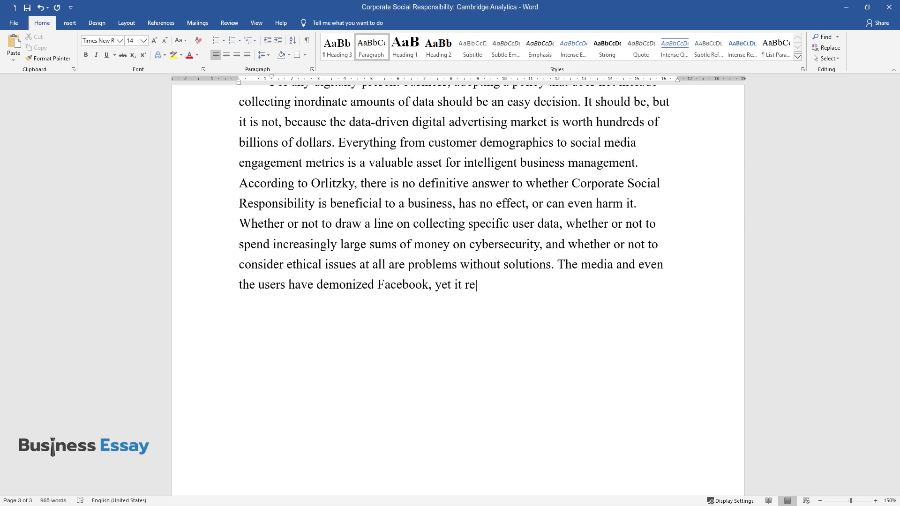
pyautogui.write('mains an incredibly successful bu')
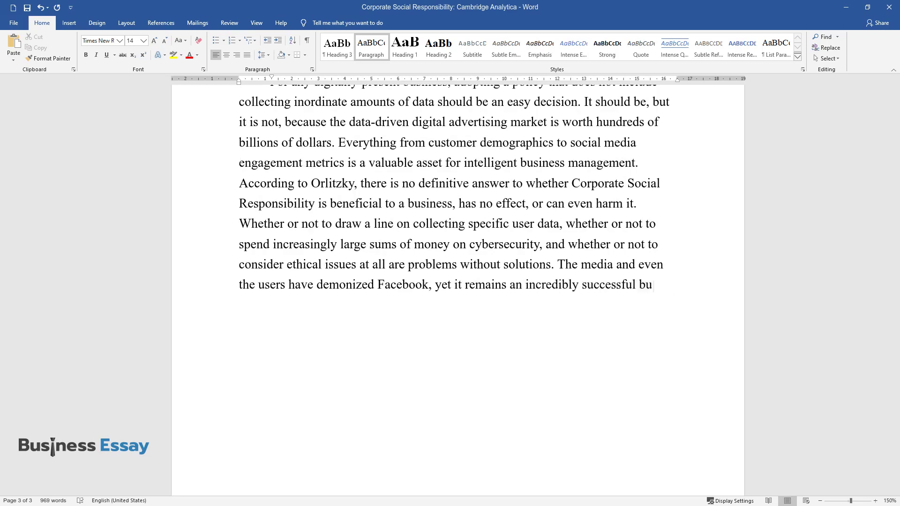
pyautogui.write('siness that is the second-largest st')
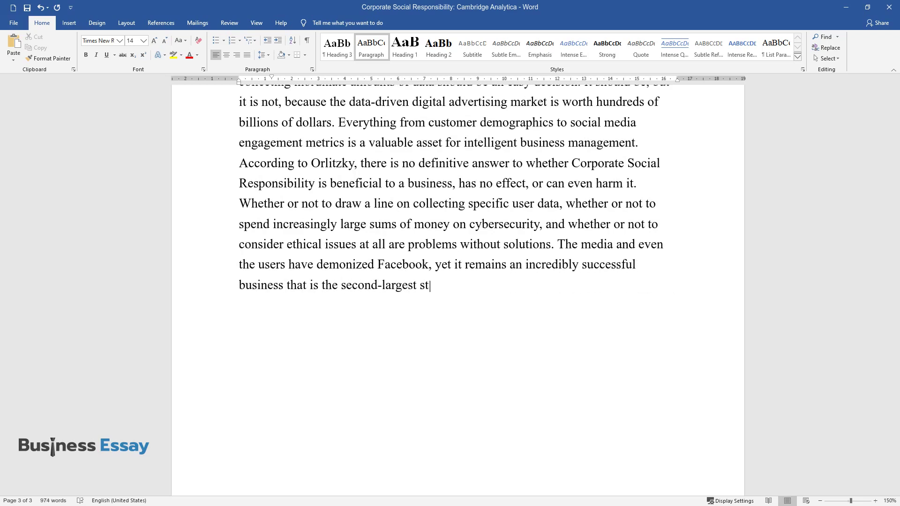
pyautogui.write('akeholder in the digital advertisi')
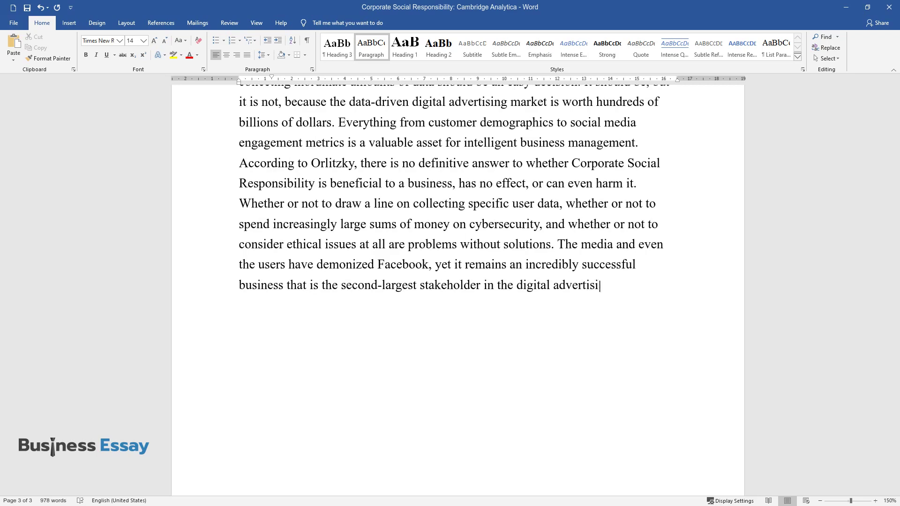
pyautogui.write('ng market. At the same time, a lack')
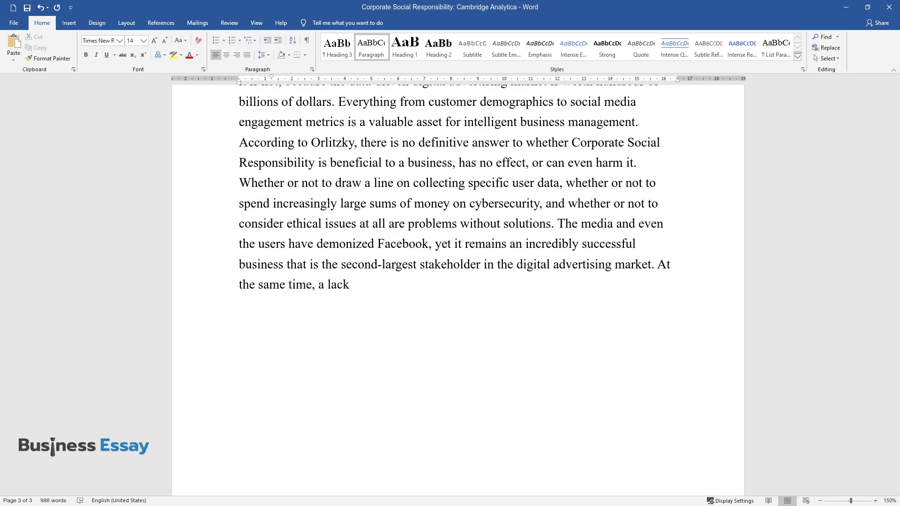
pyautogui.write(' of public trust can cripple a sma')
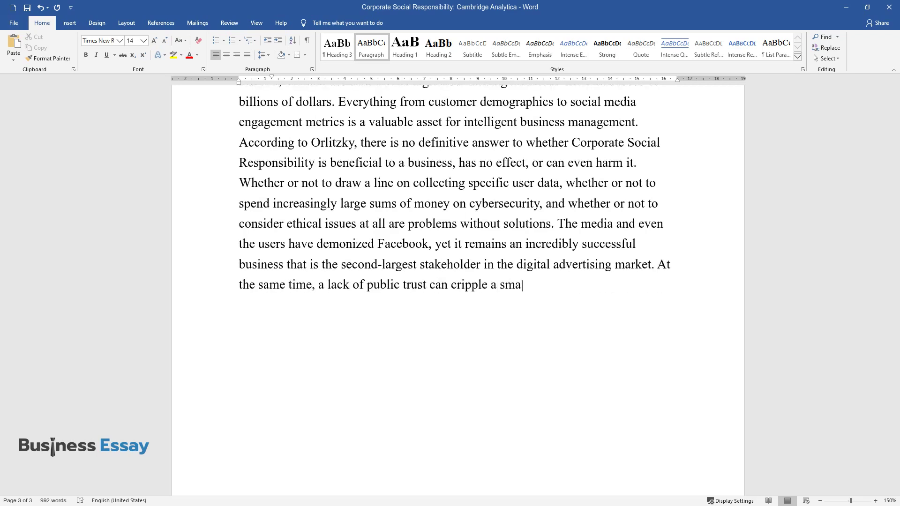
pyautogui.write('ller company, which is what happene')
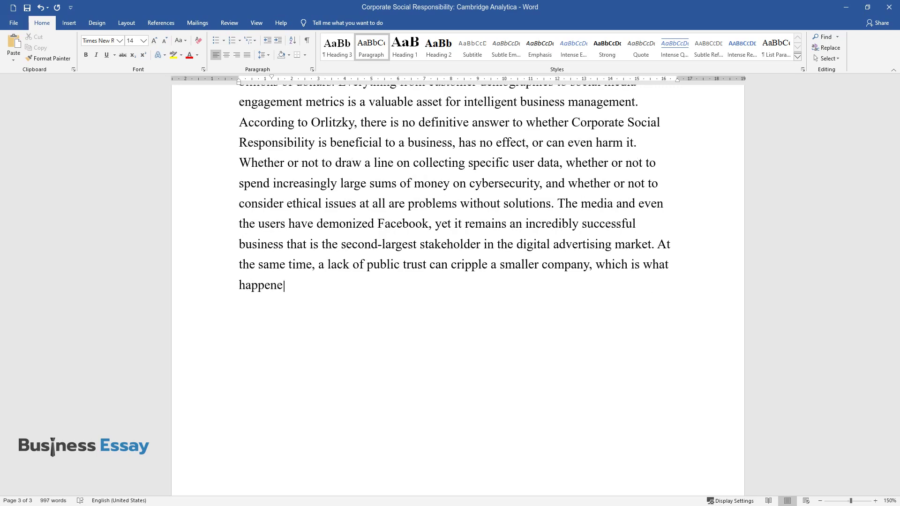
pyautogui.write('d to Cambridge Analytica.')
pyautogui.press('Return')
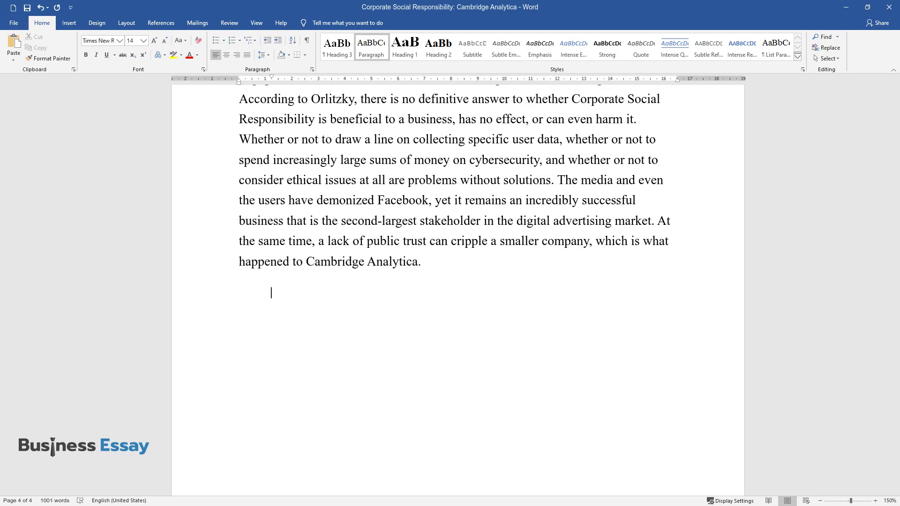
# - Type the paragraph beginning 'After being accused of an ethics breach…' ending 'manipulation of our business model.' and start a new paragraph
pyautogui.write('After being accused of an ')
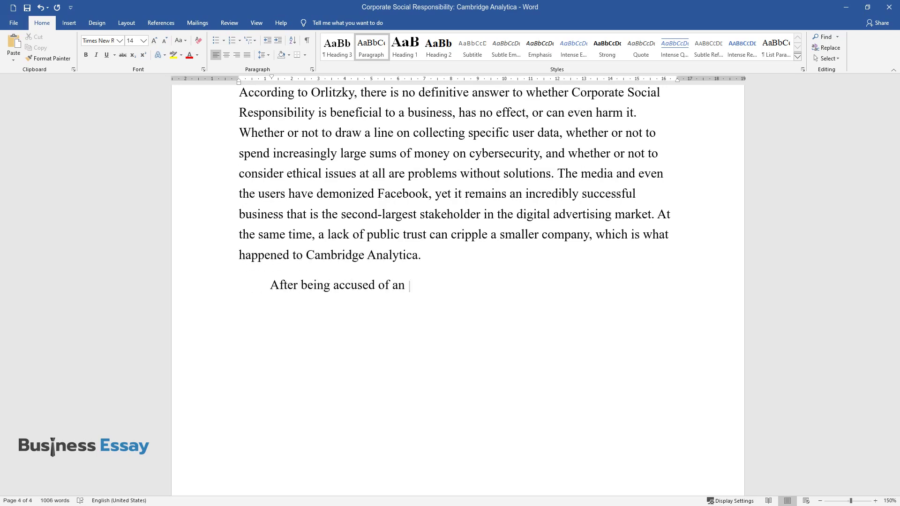
pyautogui.write('ethics breach, we sat down and had a')
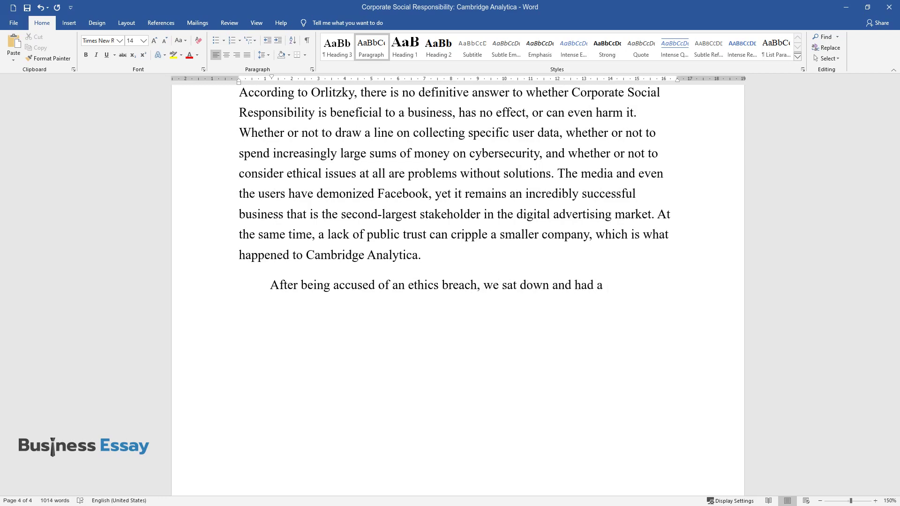
pyautogui.write(' long discussion of what our prioritie')
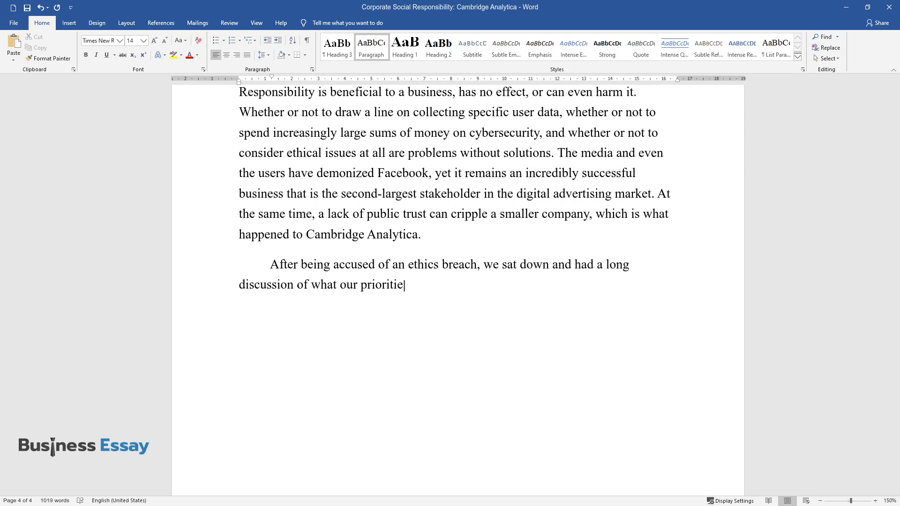
pyautogui.write('s are. We discovered we are not Faceb')
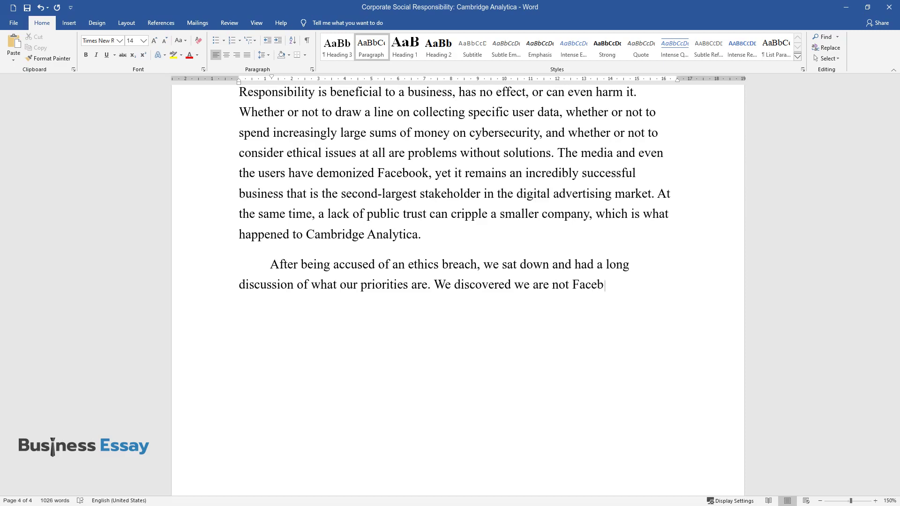
pyautogui.write('ook and that the very real people tha')
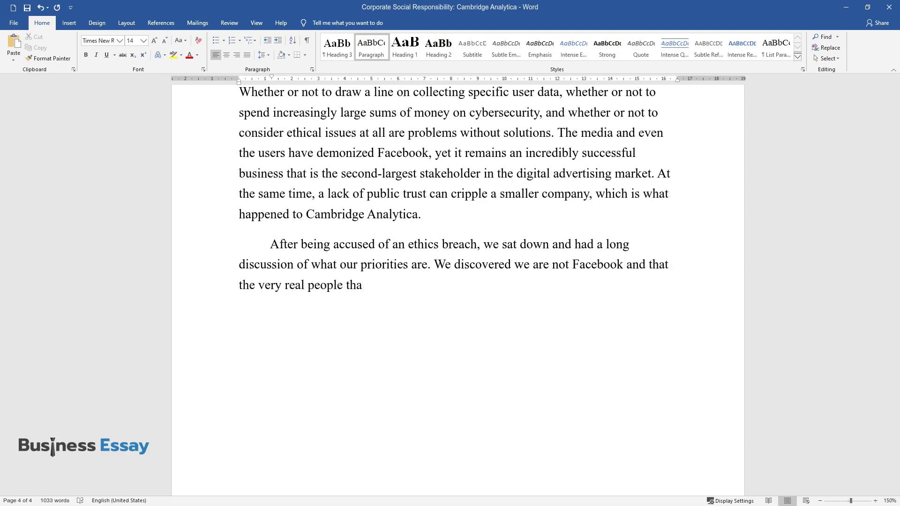
pyautogui.write('t work in our company are not comfort')
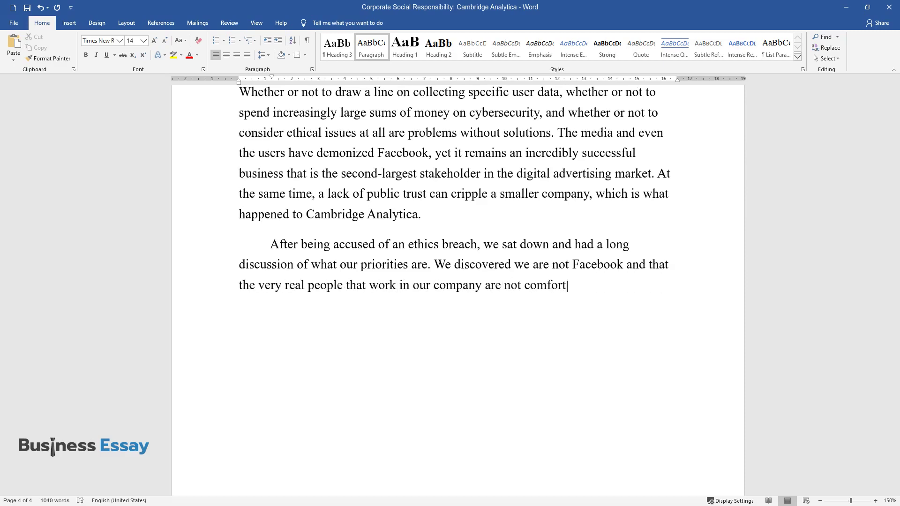
pyautogui.write('able with treating the user base like a commodi')
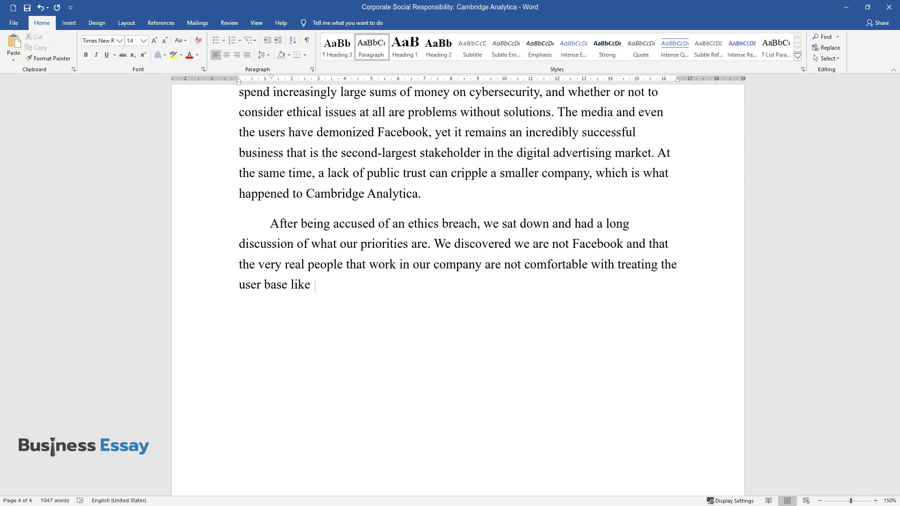
pyautogui.write('ty. We discovered we are not')
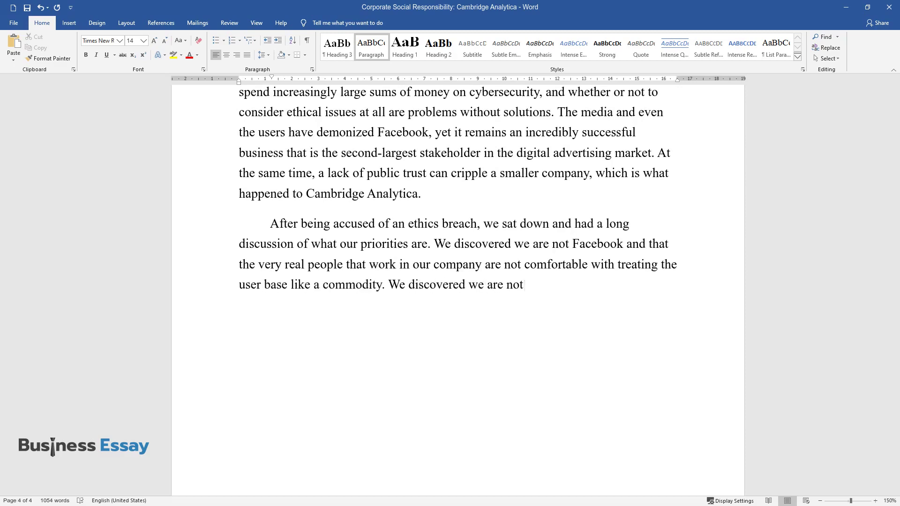
pyautogui.write(' Cambridge Analytica, and we')
pyautogui.write(' are not ')
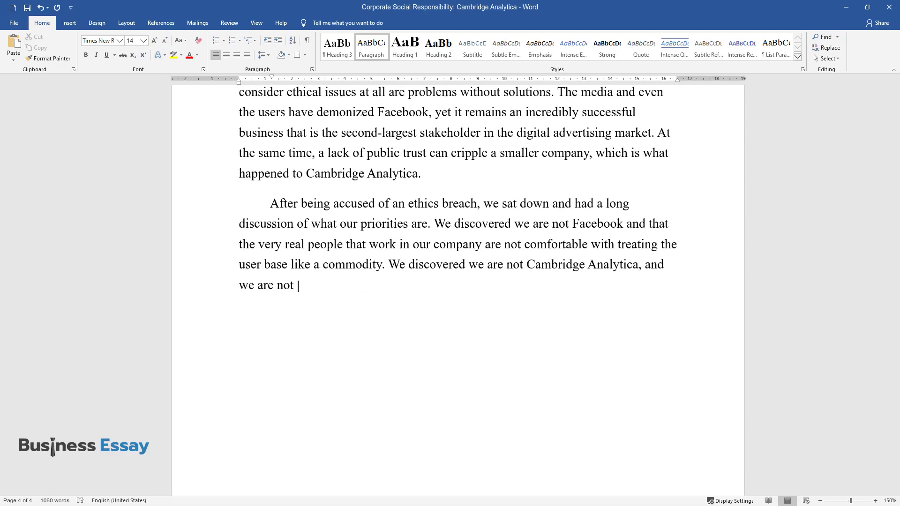
pyautogui.write('going to make unethical and unlawful')
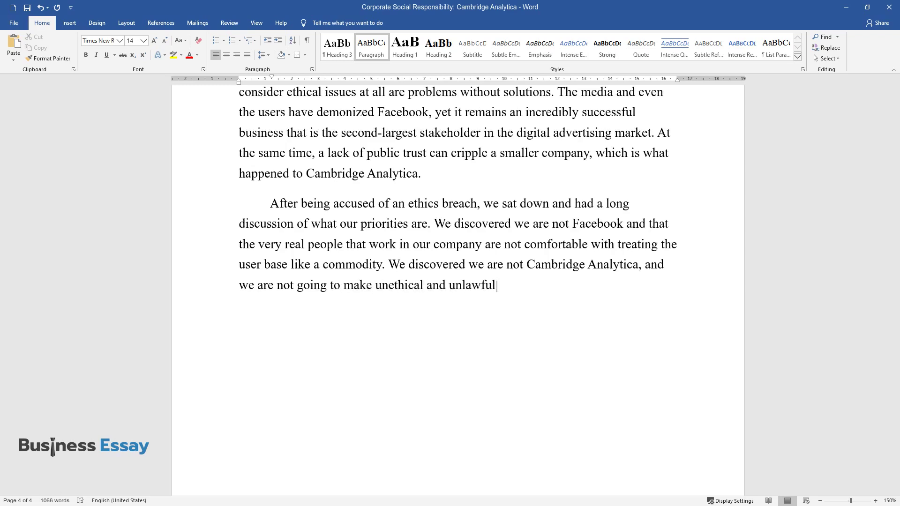
pyautogui.write(' manipulation of our business model.')
pyautogui.press('Return')
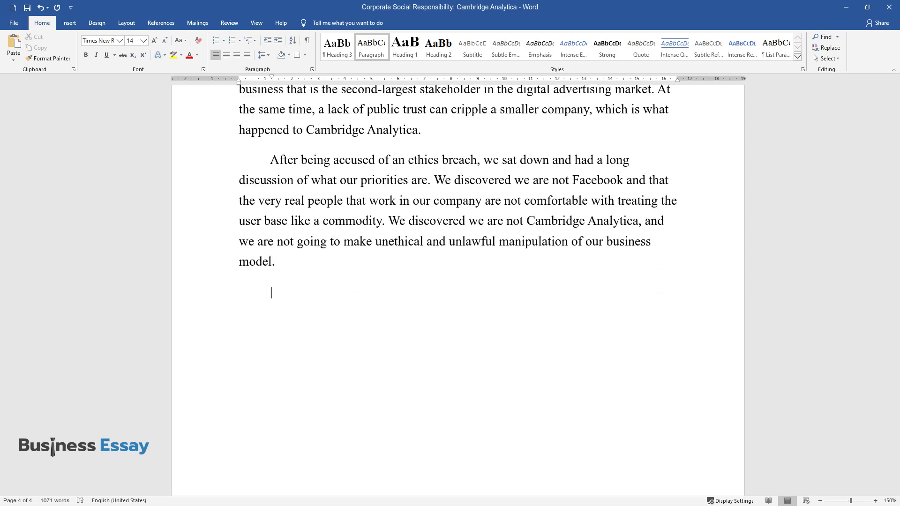
# - Type the paragraph beginning 'We are updating our security protocols…' ending 'the ethical responsibility to do so.'
pyautogui.write('We are updating')
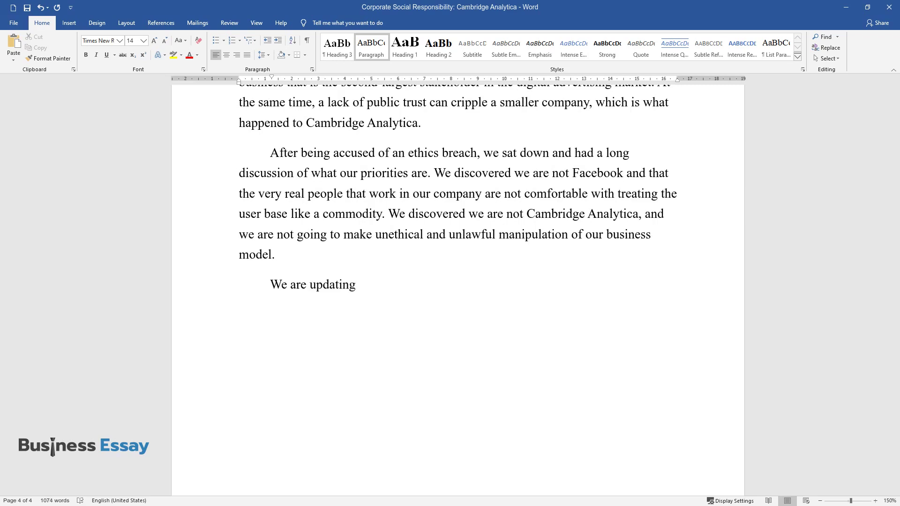
pyautogui.write(' our security protocols, and we will ')
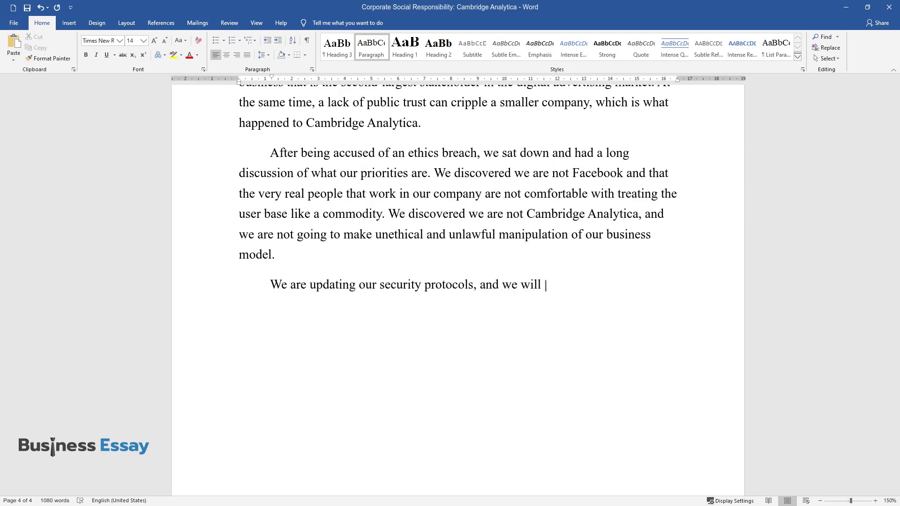
pyautogui.write('attempt to make a shift towards as li')
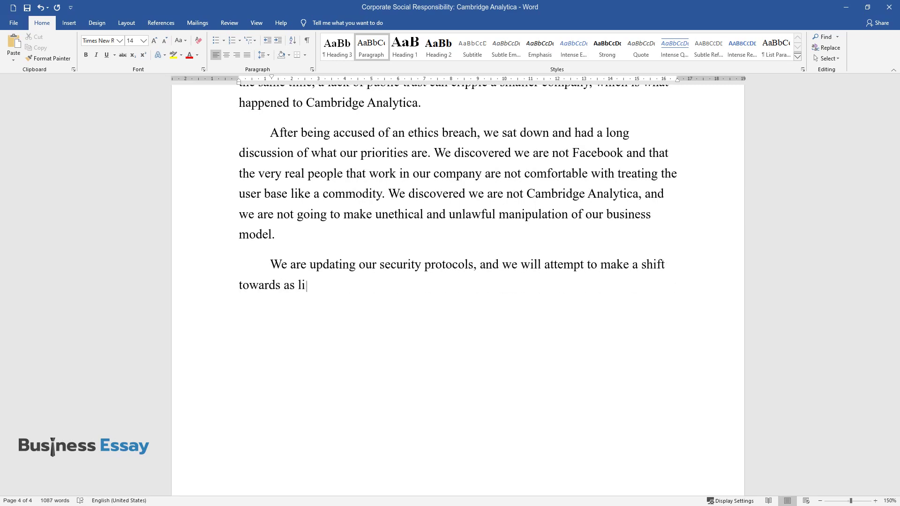
pyautogui.write('ttle data collection as our bare eco')
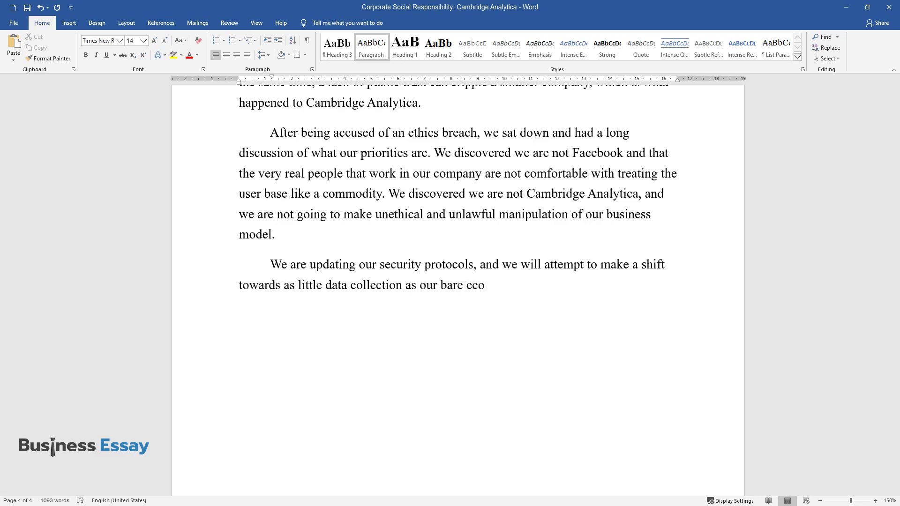
pyautogui.write('nomic necessities would allow. There')
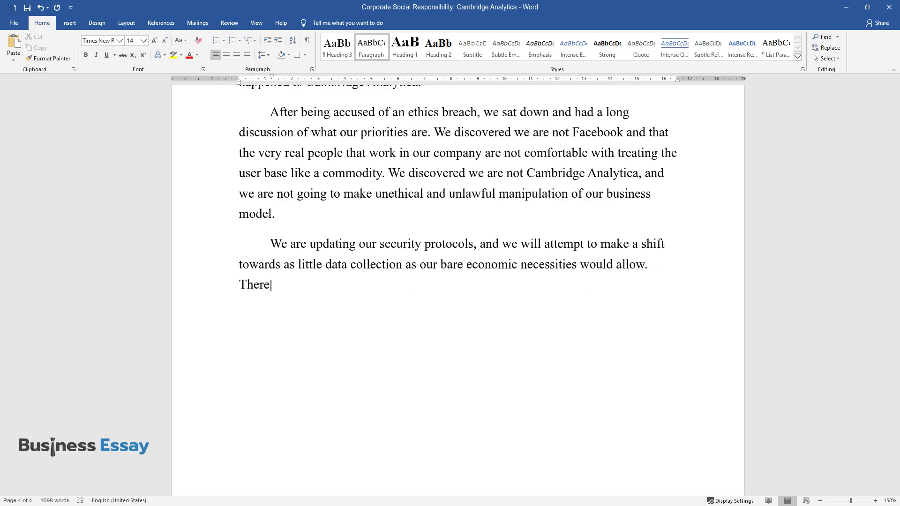
pyautogui.write(' are privacy issues that are the resu')
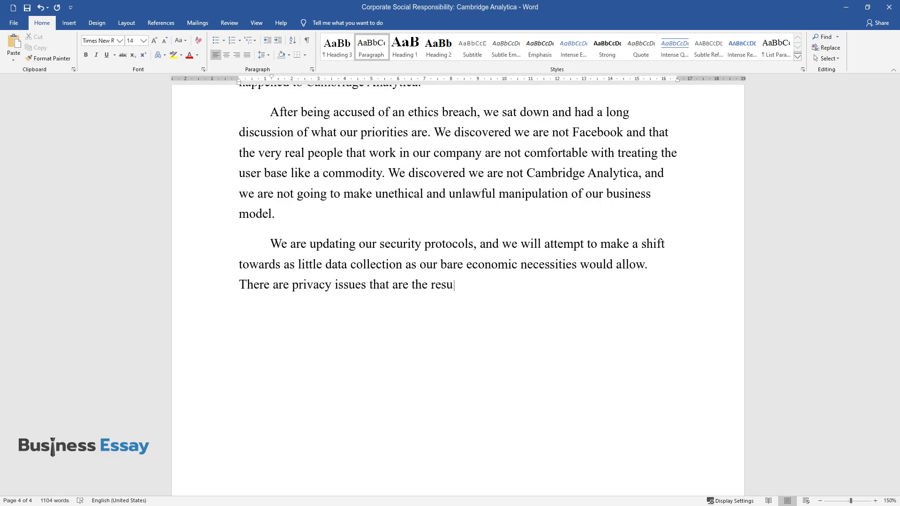
pyautogui.write('lt of malicious actors, and there ar')
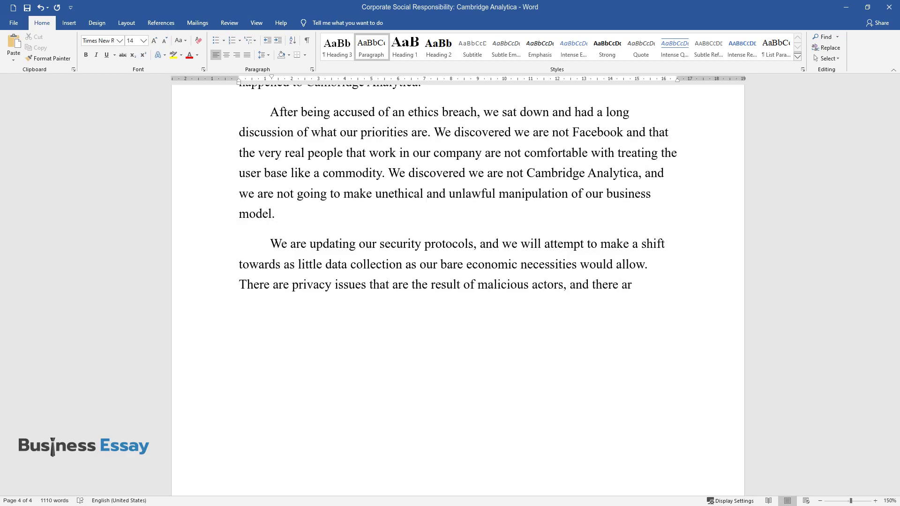
pyautogui.write('e privacy issues that are ingrained ')
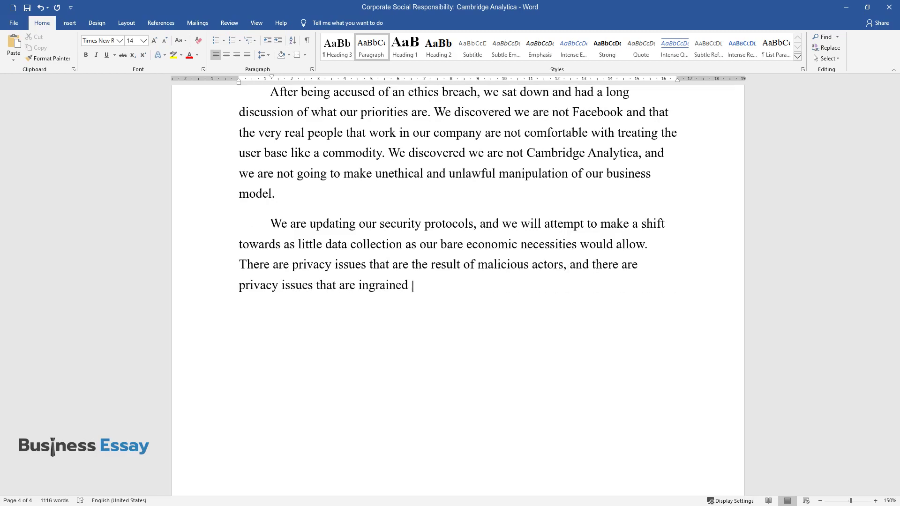
pyautogui.write('in a company by design. We will prote')
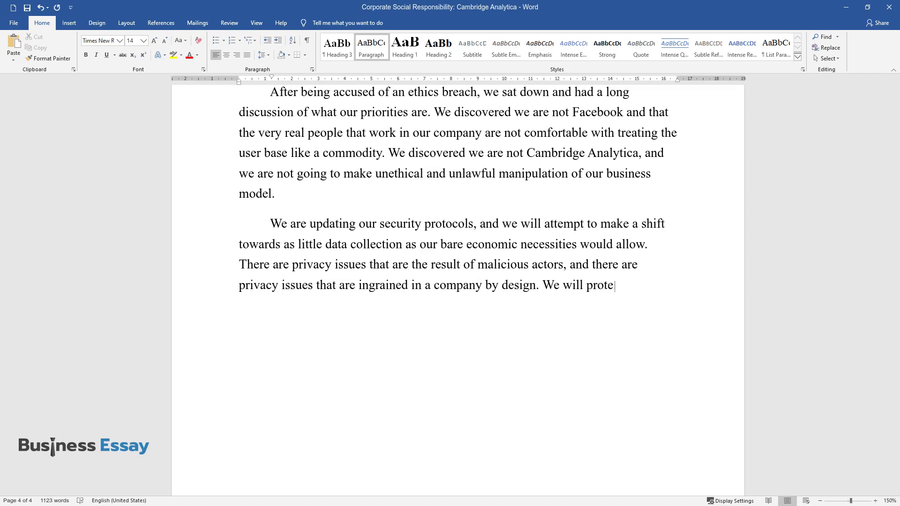
pyautogui.write('ct anything that can be misused as a')
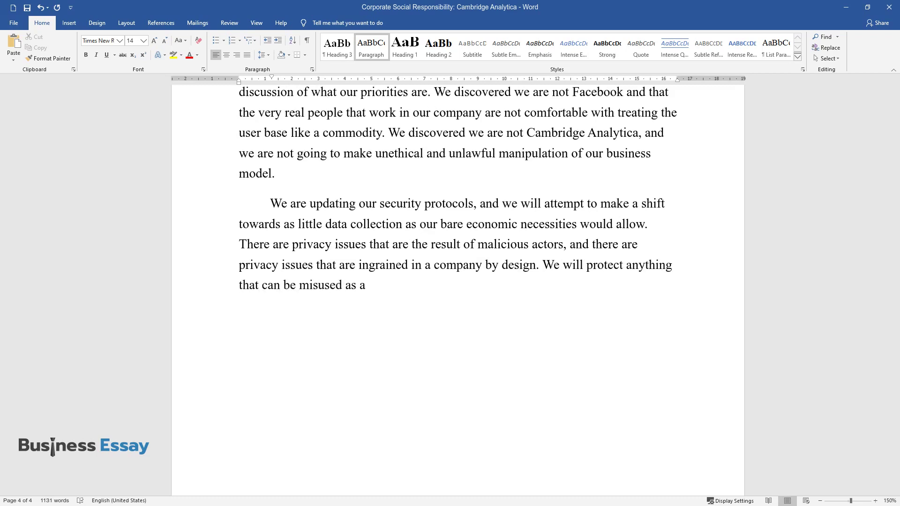
pyautogui.write(' result of the former, and we will e')
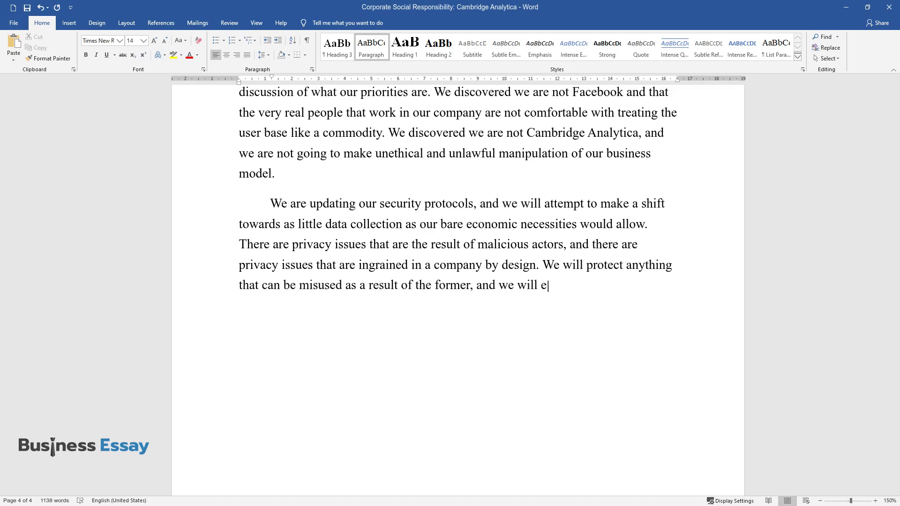
pyautogui.write('radicate everything that can')
pyautogui.write(' be an ex')
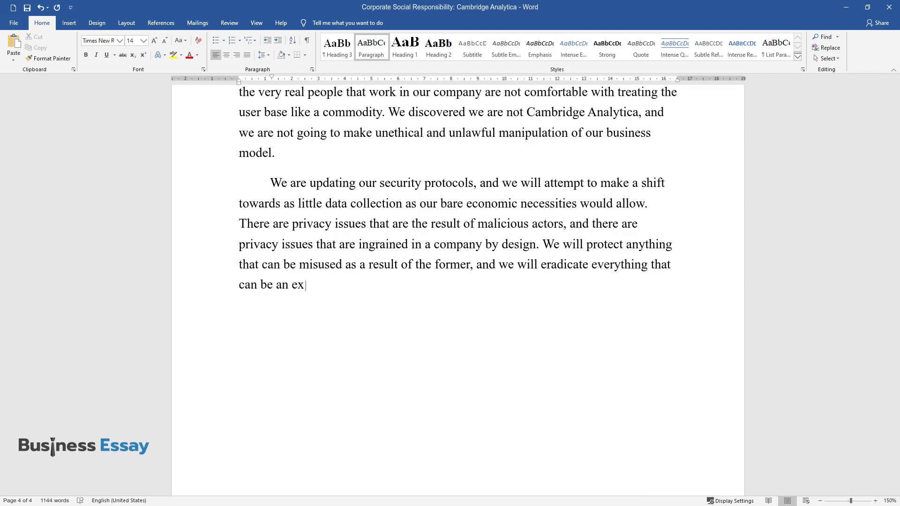
pyautogui.write('ample of the latter. Our customers a')
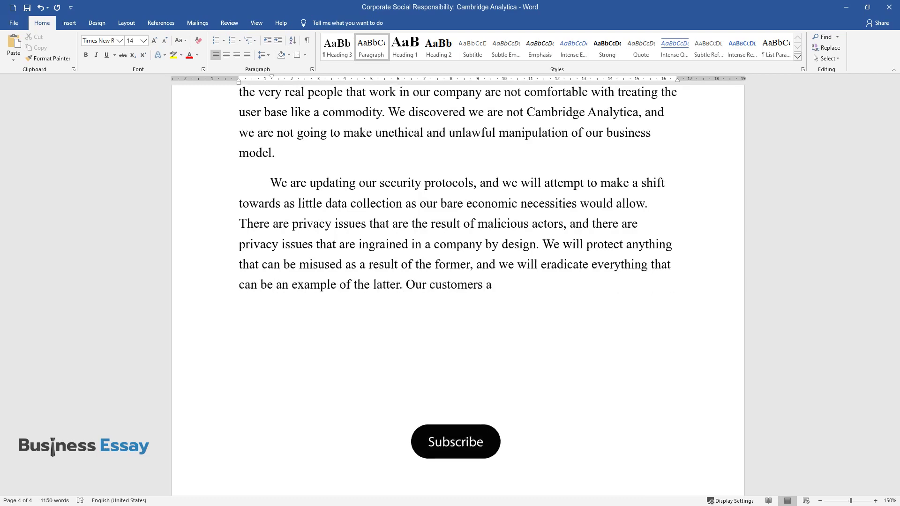
pyautogui.write('re precious living beings, and we wil')
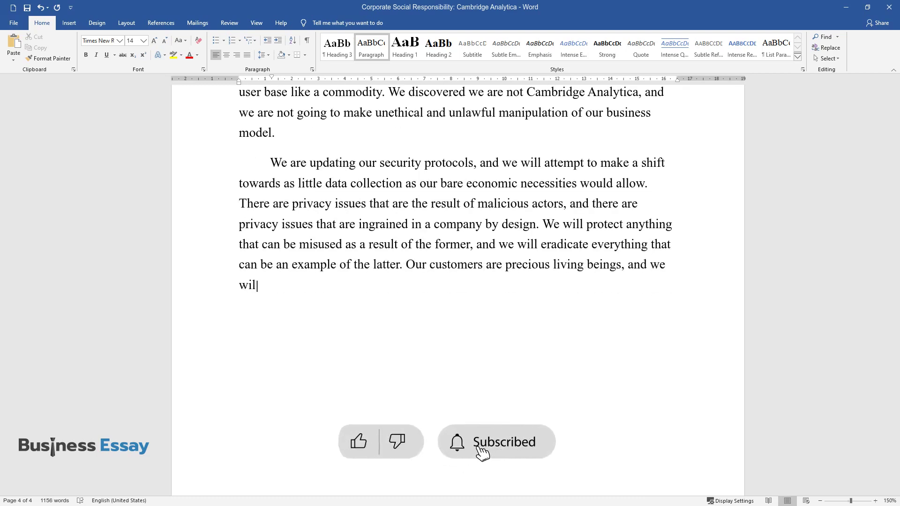
pyautogui.write('l do our best to make them feel safe')
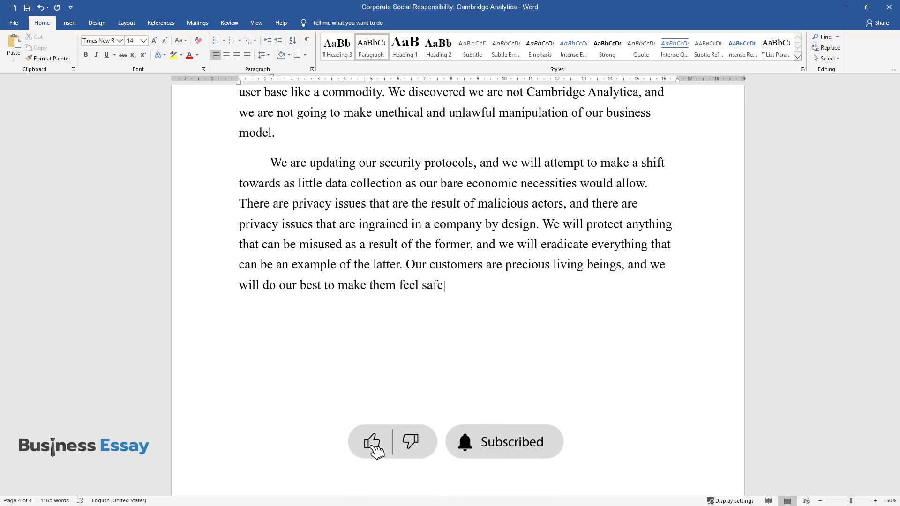
pyautogui.write(' and secure because we have the eth')
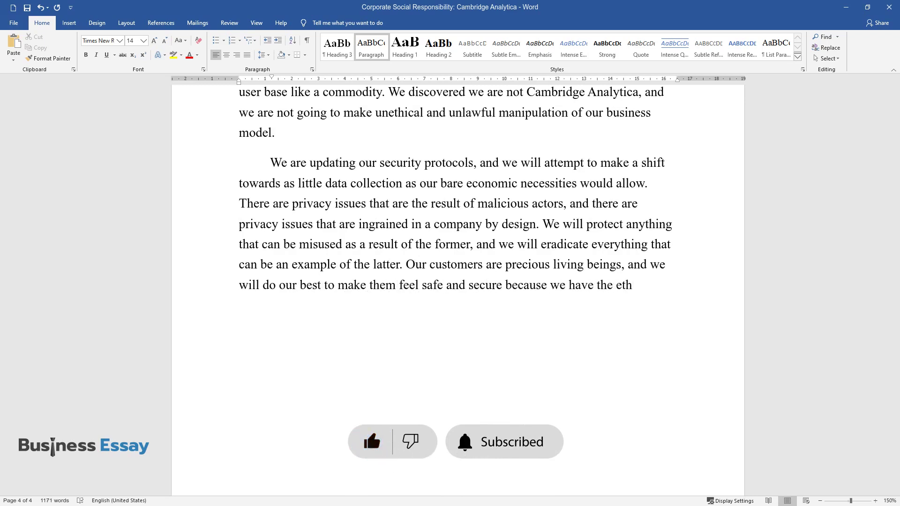
pyautogui.write('ical responsibility to do so.')
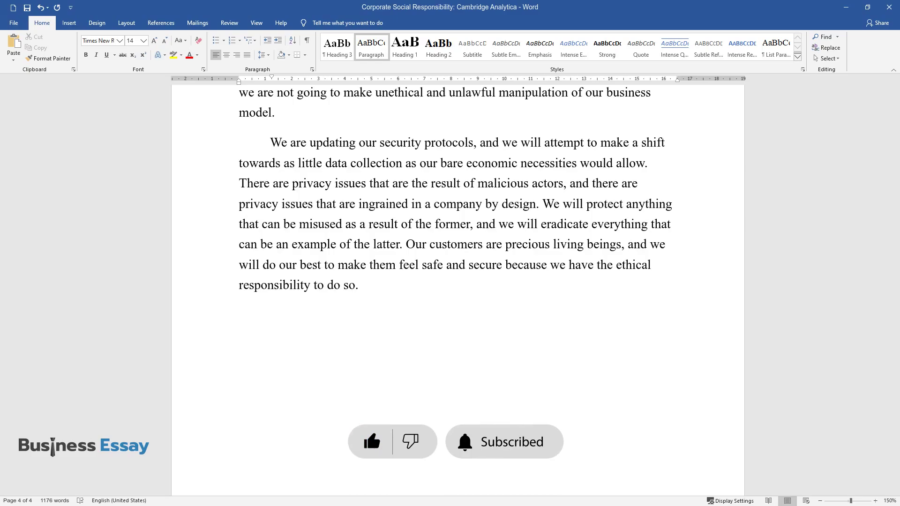